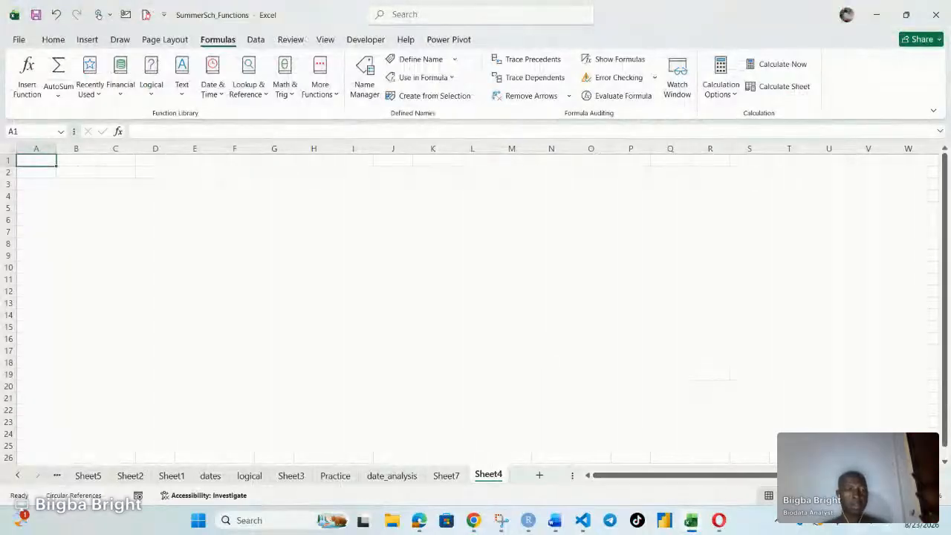
Enter a SUM formula in cell E2 that adds 2 and 8
scroll(347, 206, up, 5)
click(350, 194)
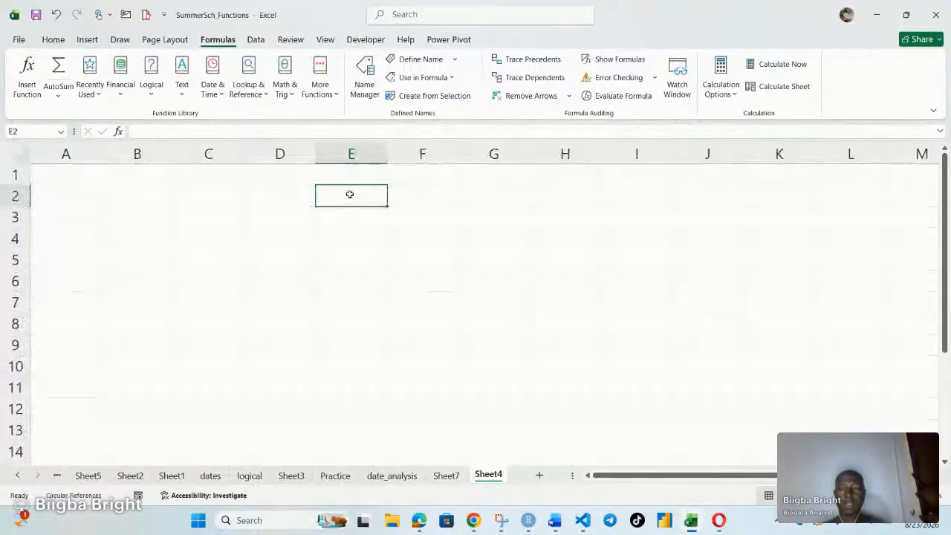
text(=)
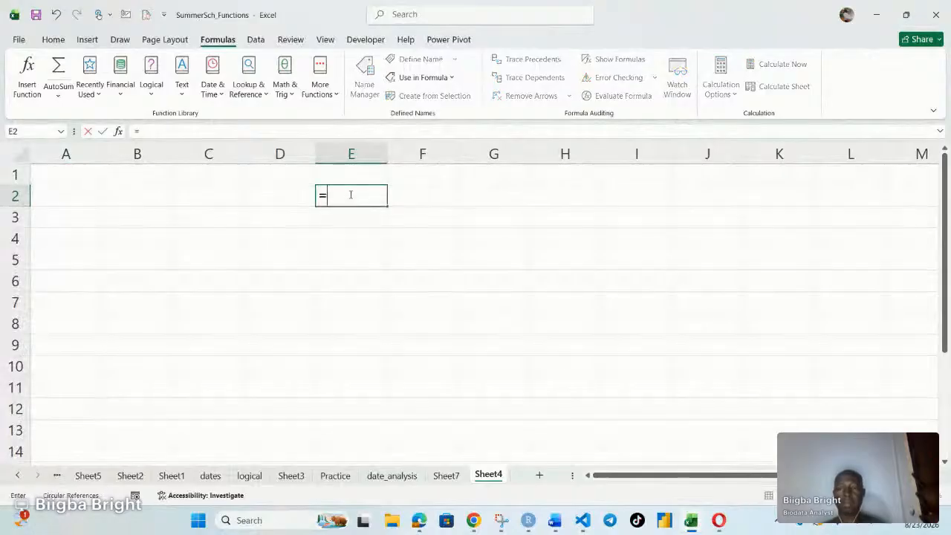
text(sum)
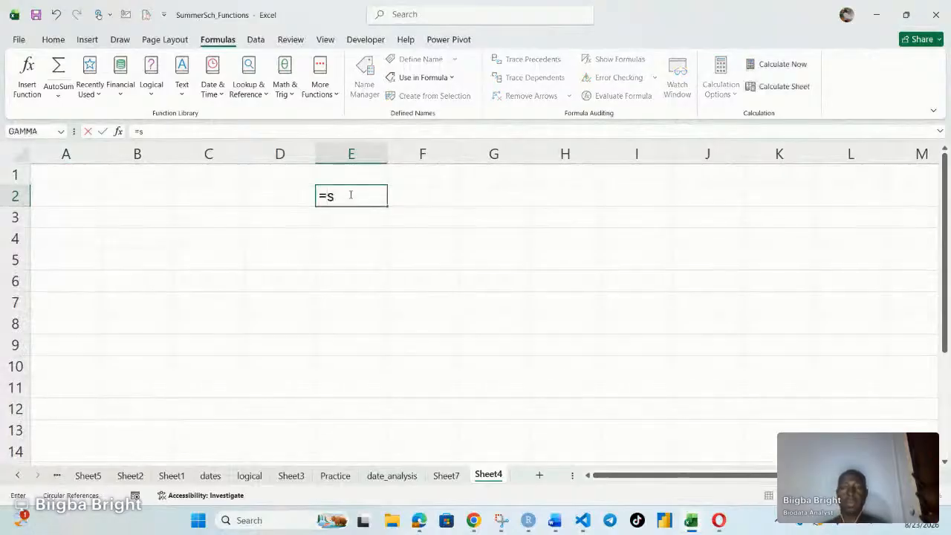
key(Tab)
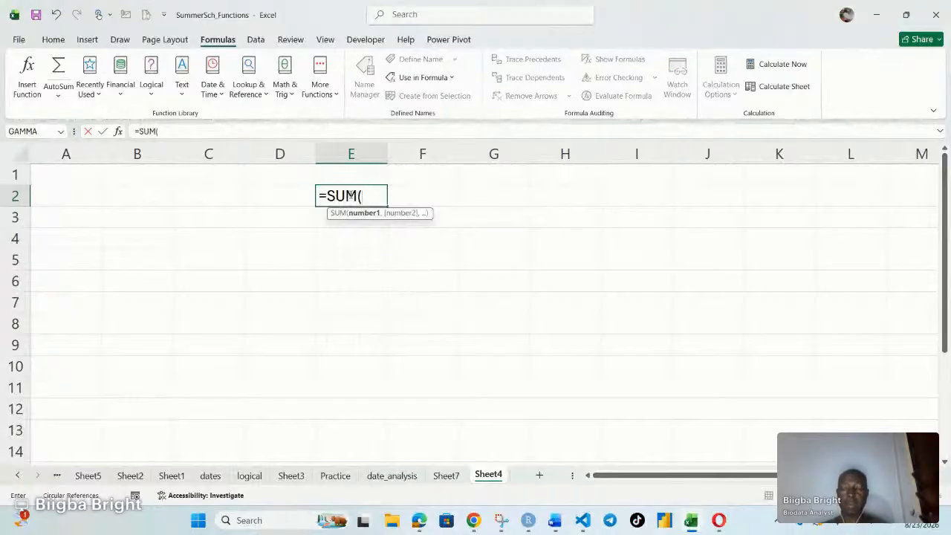
text(2,8)
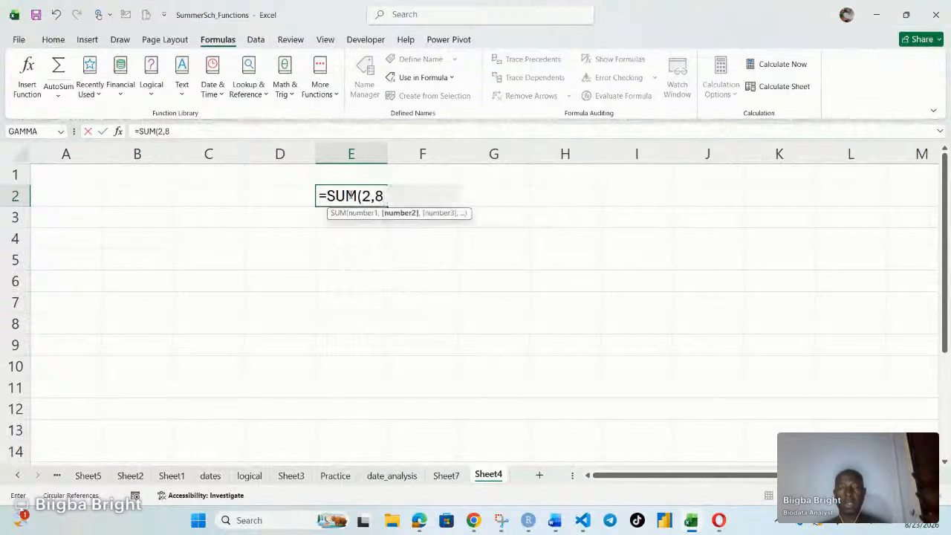
text())
key(Return)
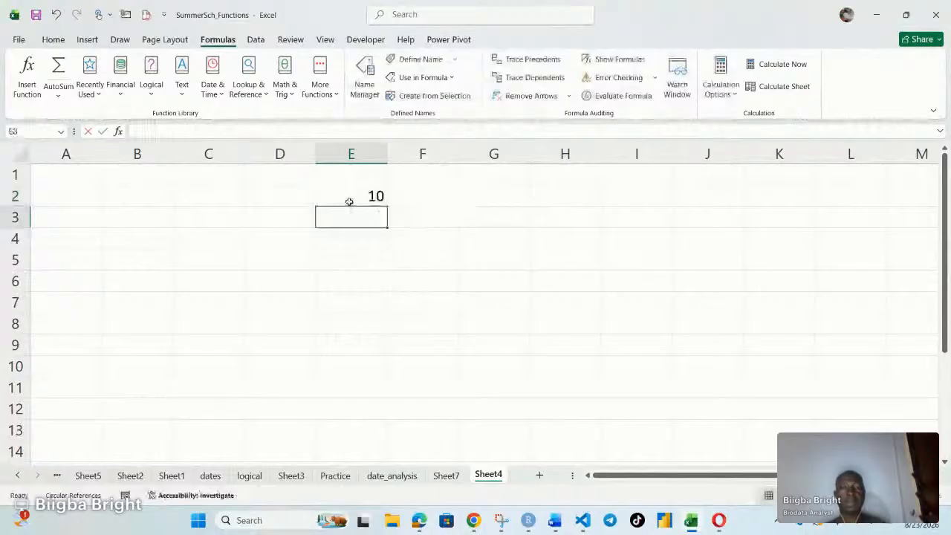
Enter an AVERAGE formula in cell F2 for the numbers 3, 6 and 9
click(417, 195)
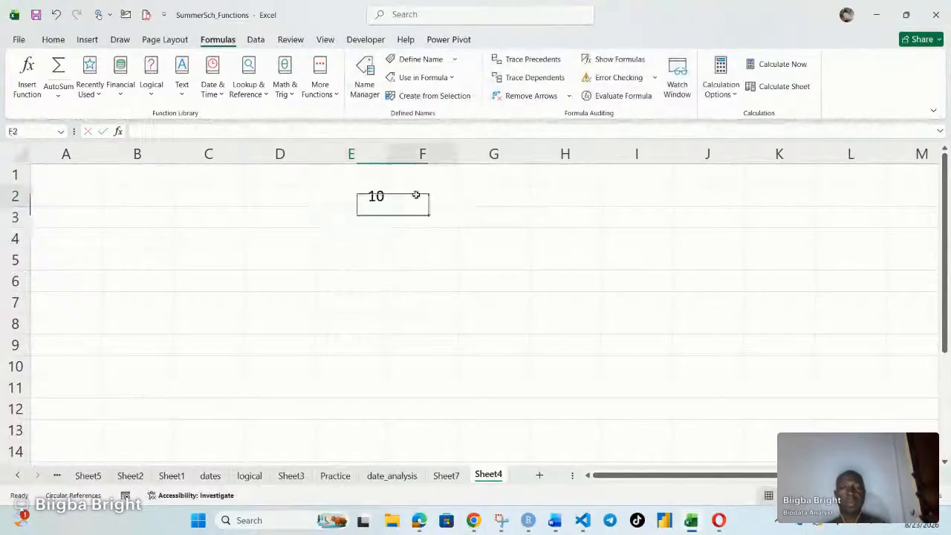
text(=ave)
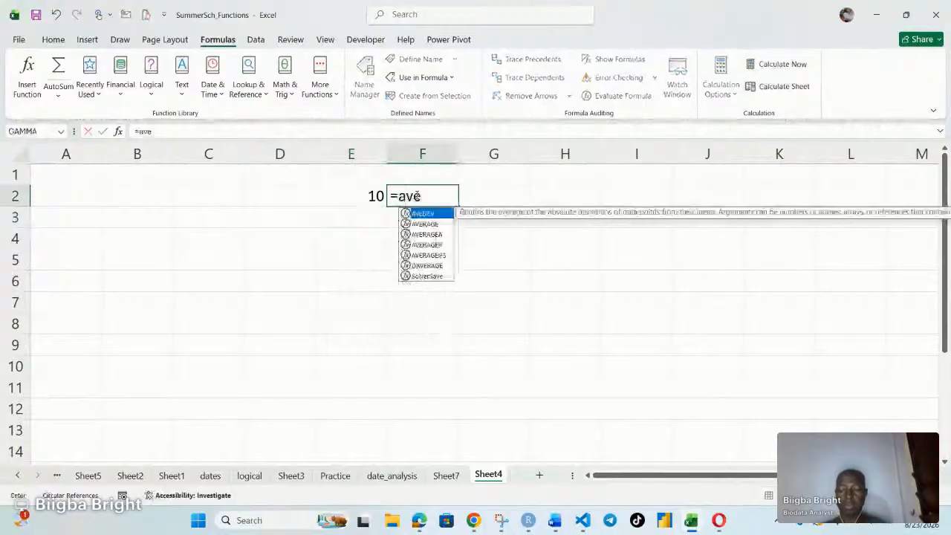
text(rage)
key(Tab)
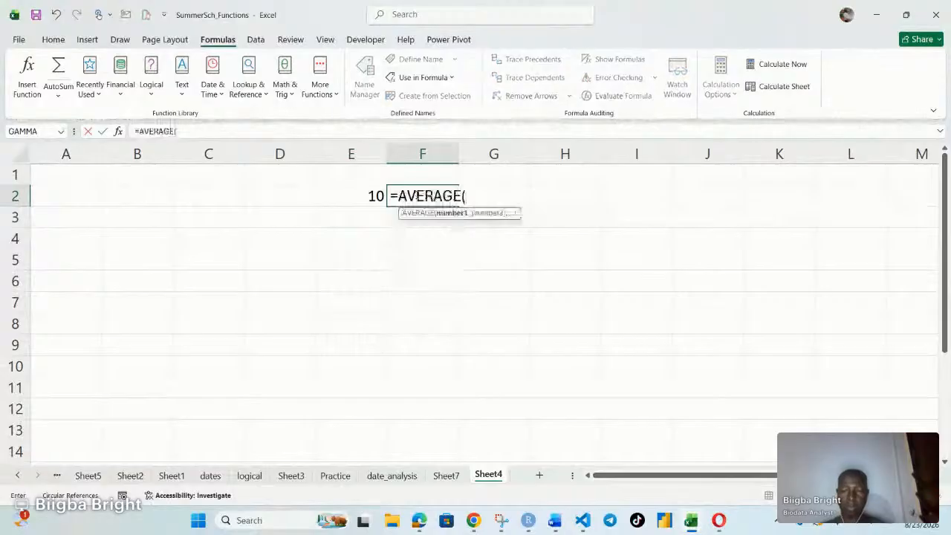
text(3,6,9)
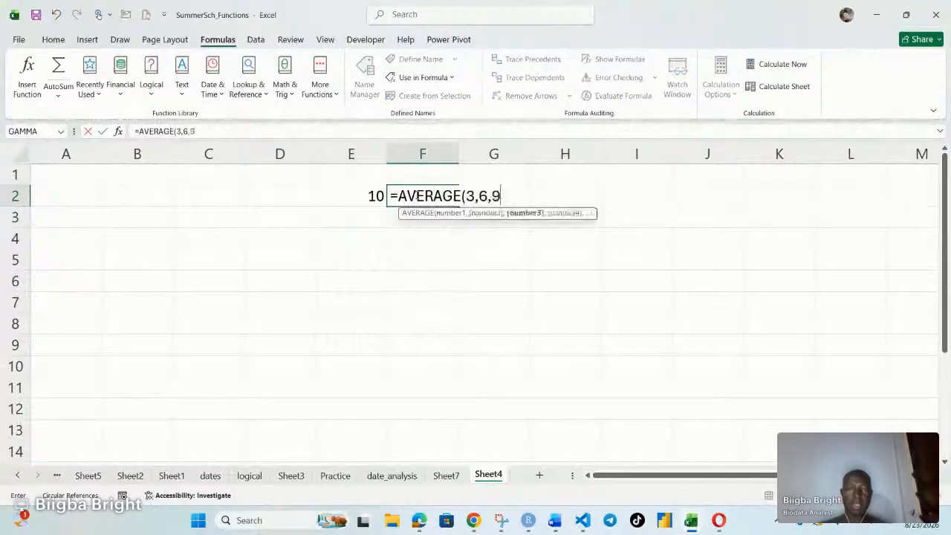
text())
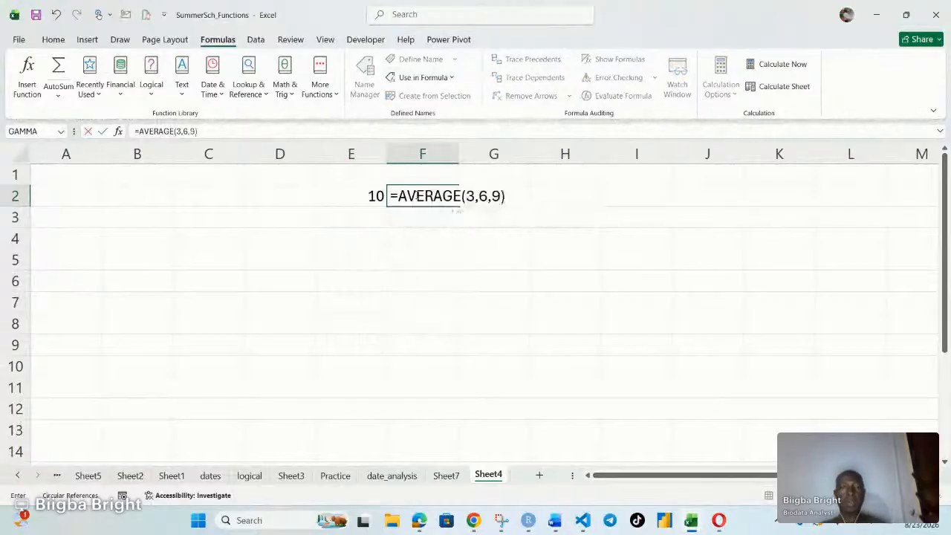
key(Return)
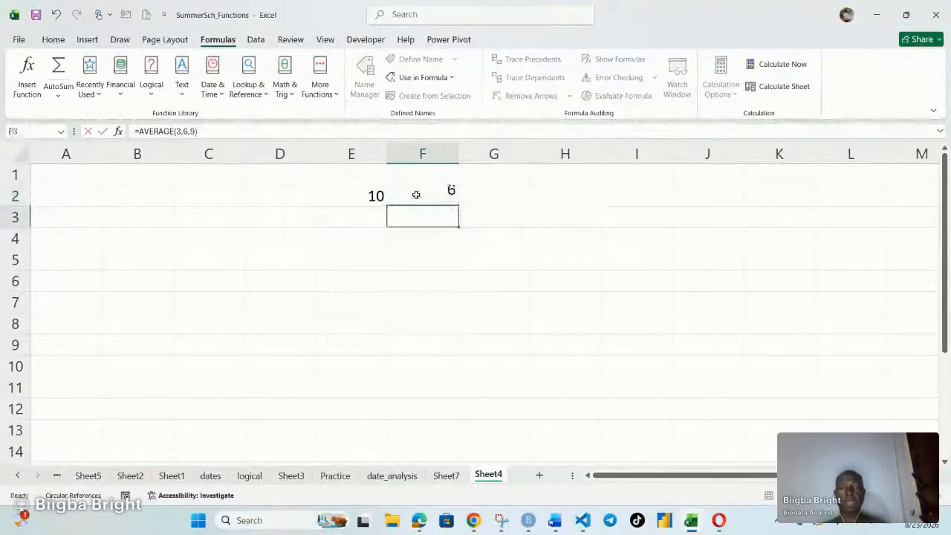
click(416, 195)
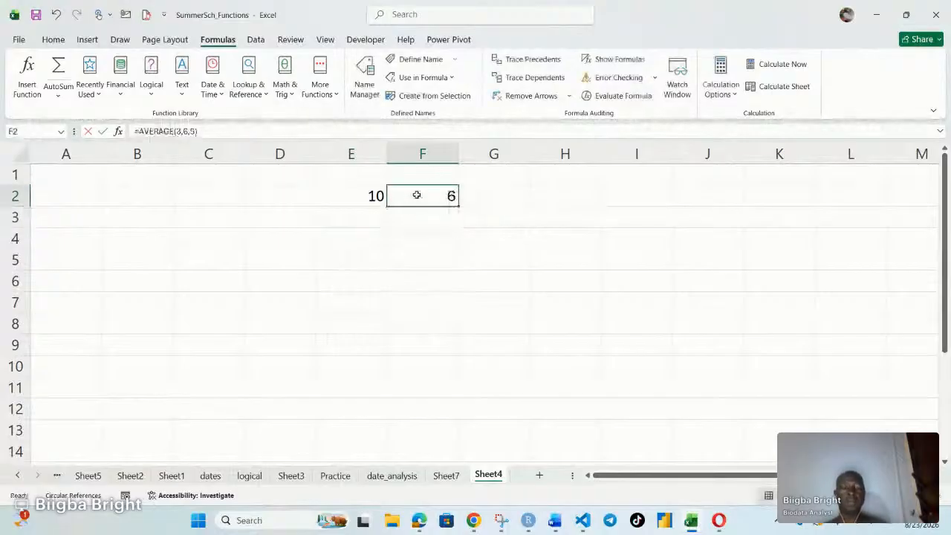
Enter a MOD formula in cell G2 with 12 as the number and 5 as the divisor
click(498, 196)
text(=)
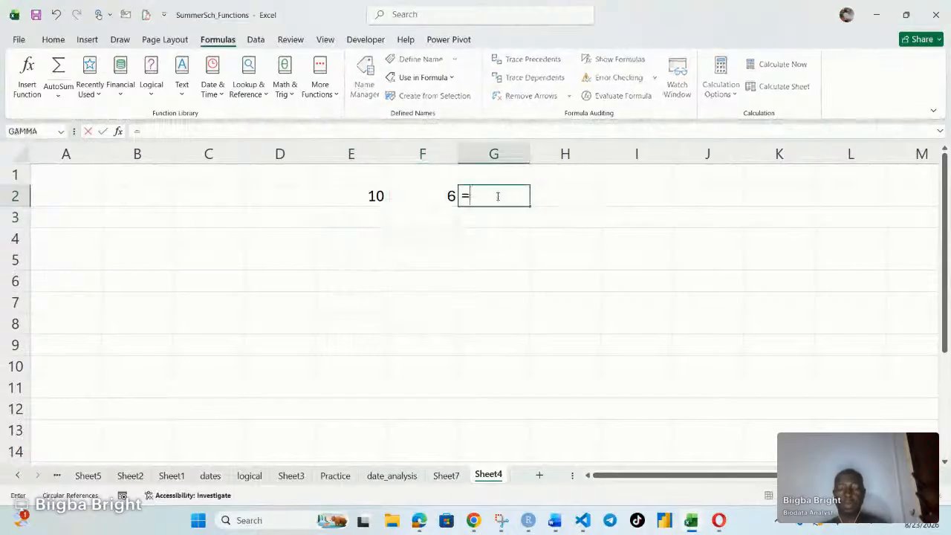
text(mod)
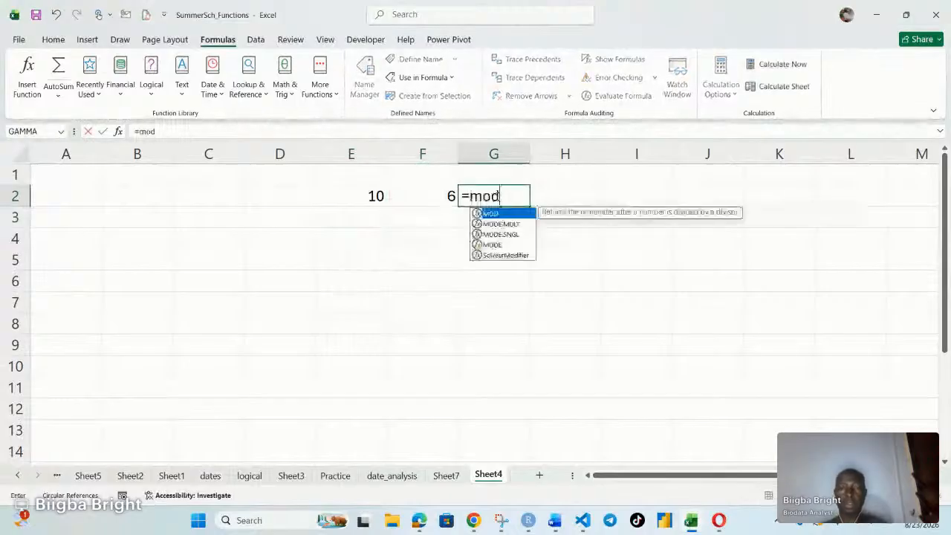
key(Tab)
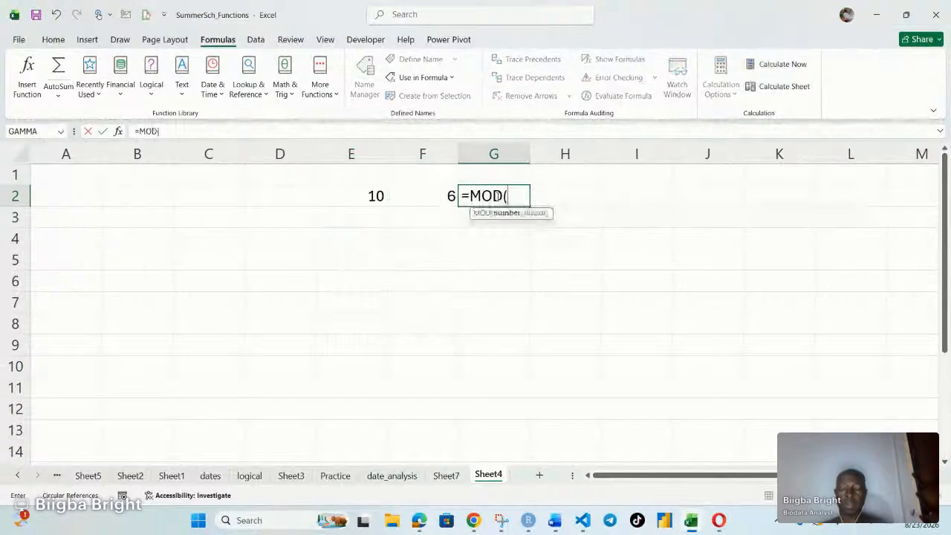
text(12,)
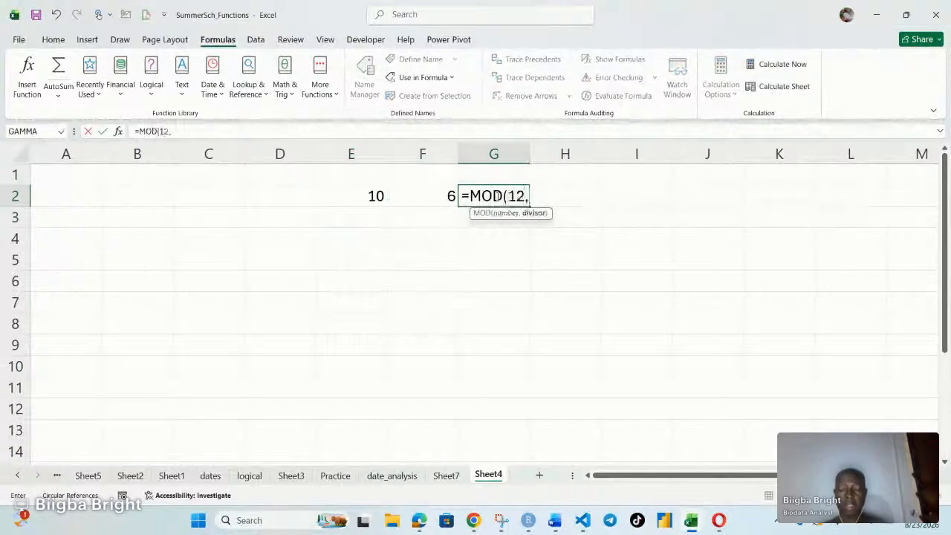
text(5))
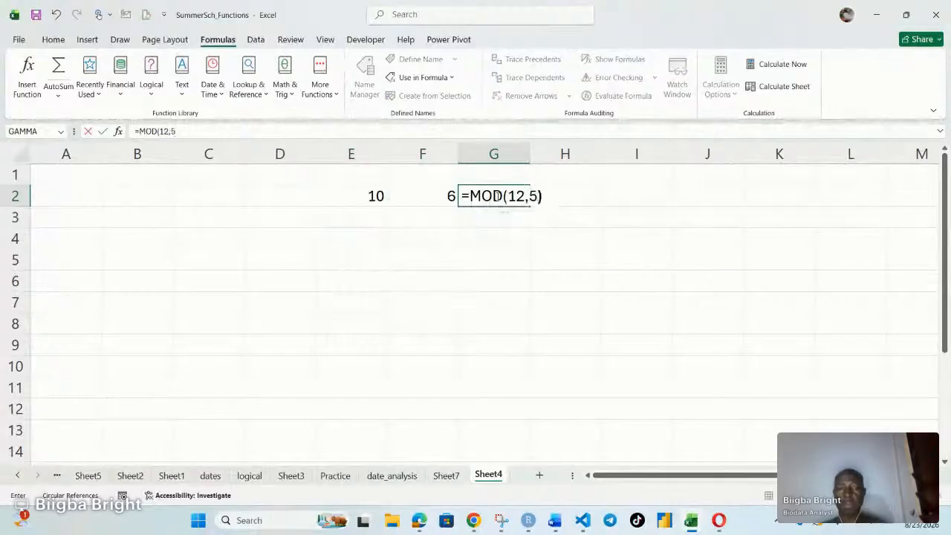
key(Return)
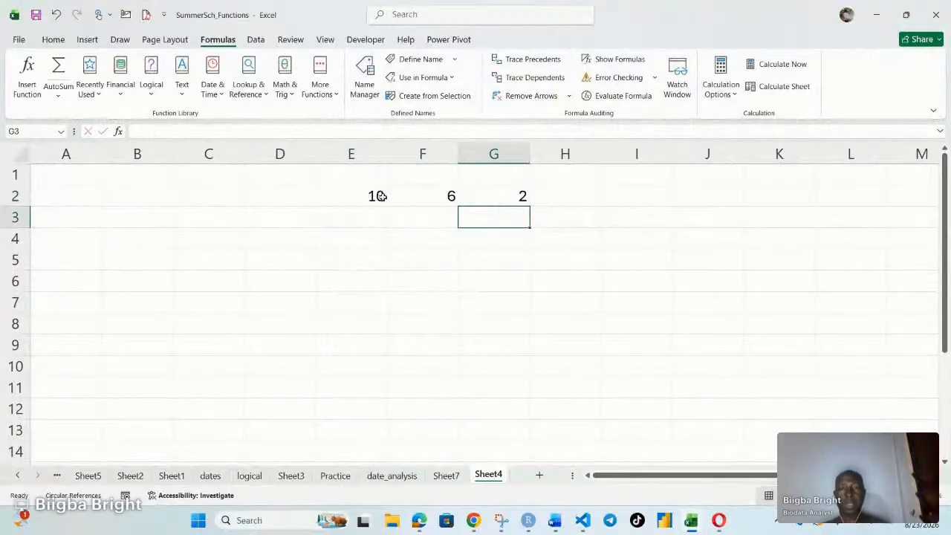
Clear the three sample formulas from cells E2 to G2
drag(373, 195, 493, 196)
key(Delete)
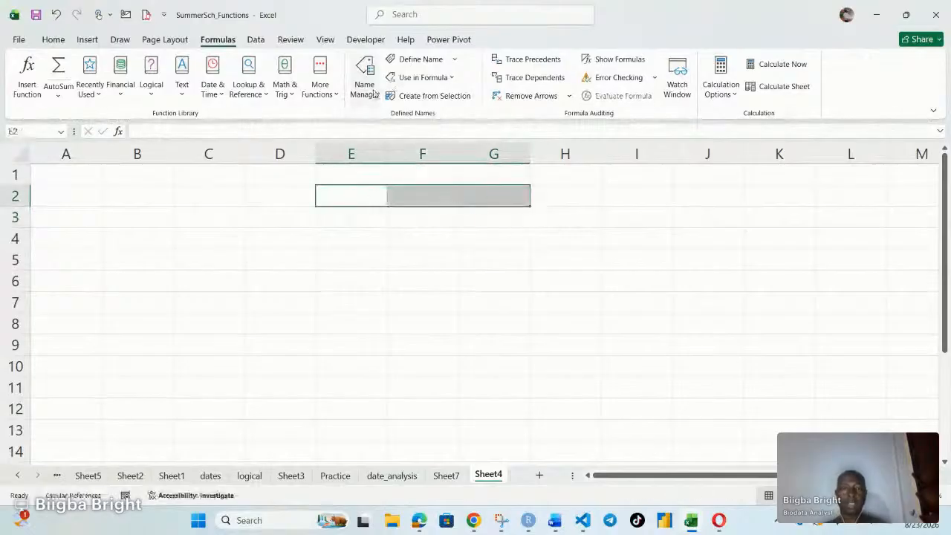
Review the workbook's defined names and the formulas they refer to in the Name Manager, and close it
click(375, 93)
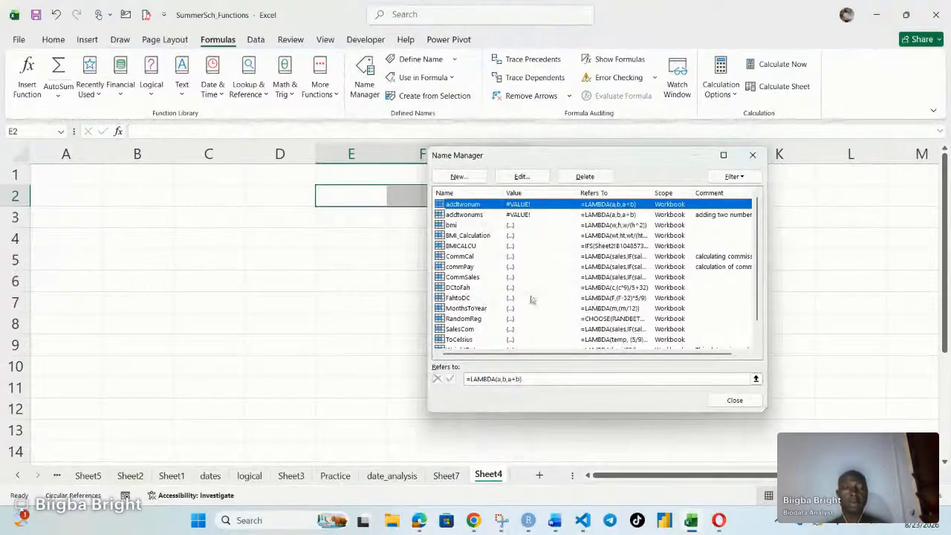
scroll(532, 300, down, 1)
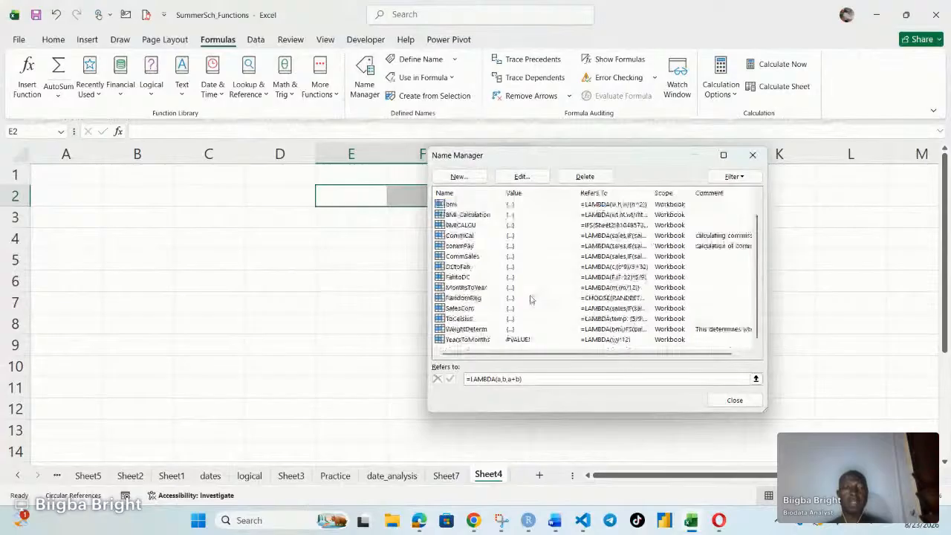
scroll(521, 294, up, 1)
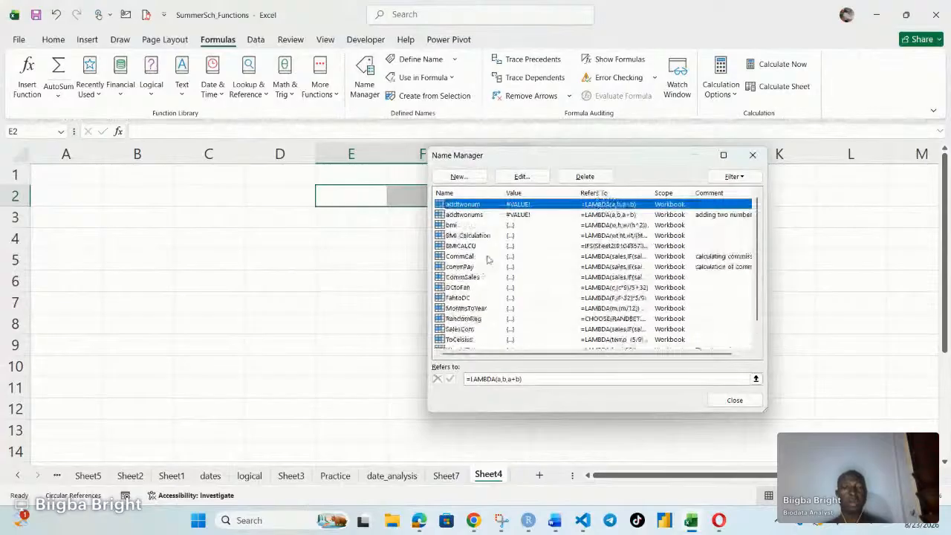
click(753, 154)
Enter a formula in cell E2 that calls the custom function addtwonum with the arguments 20 and 12
click(337, 196)
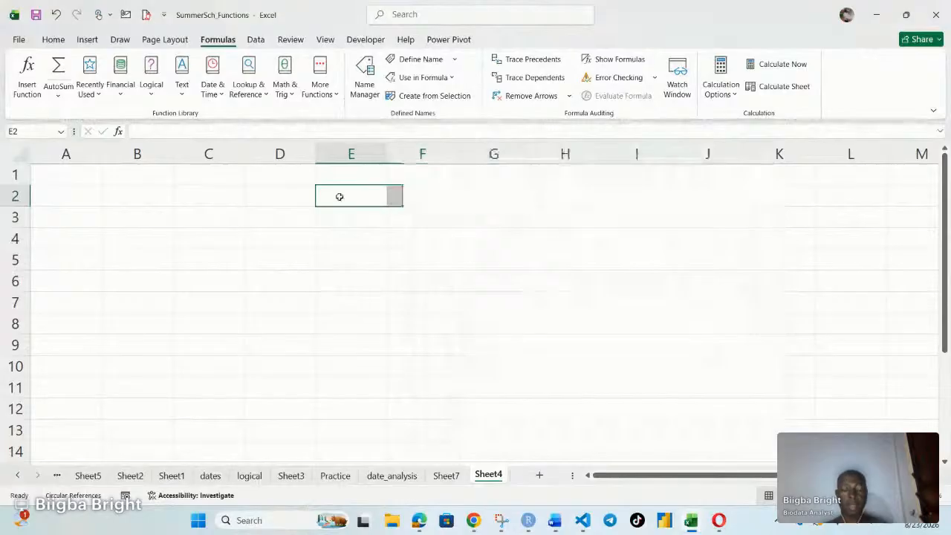
text(=a)
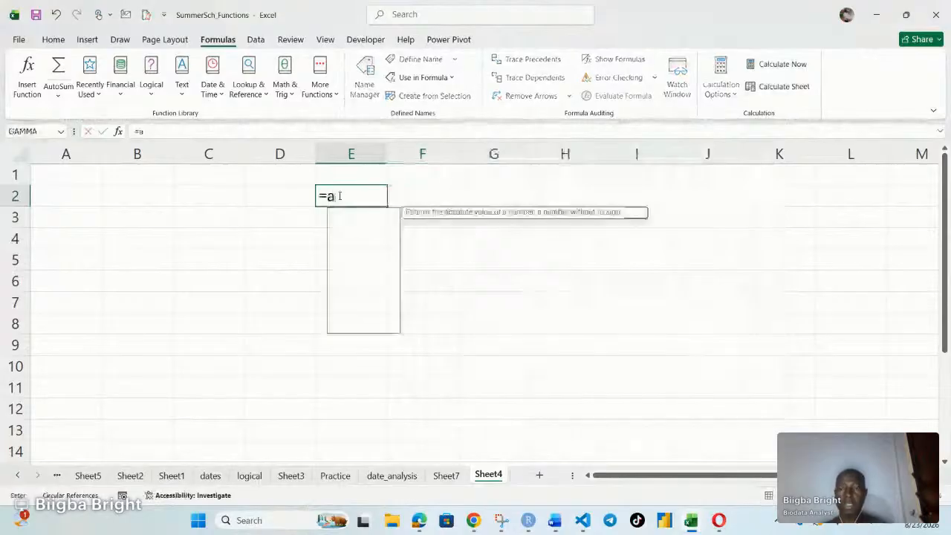
text(dd)
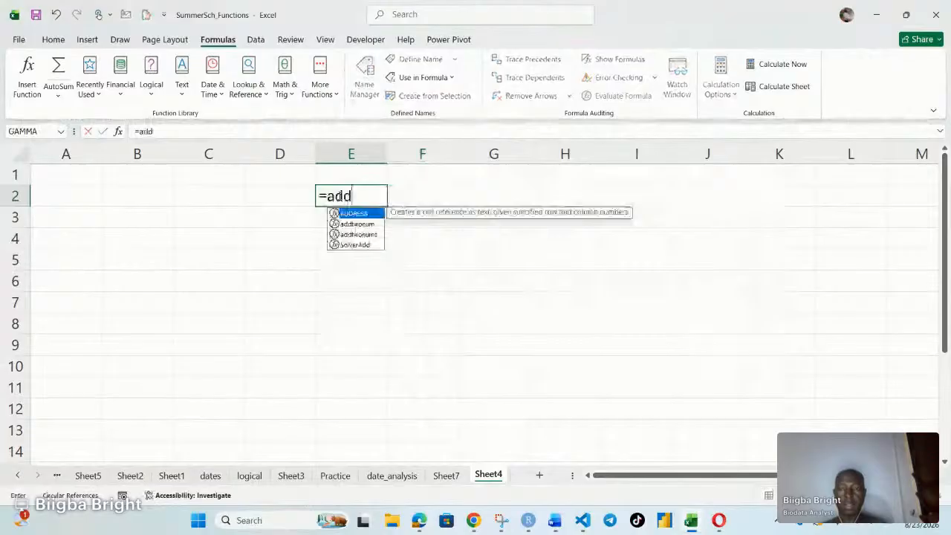
key(BackSpace)
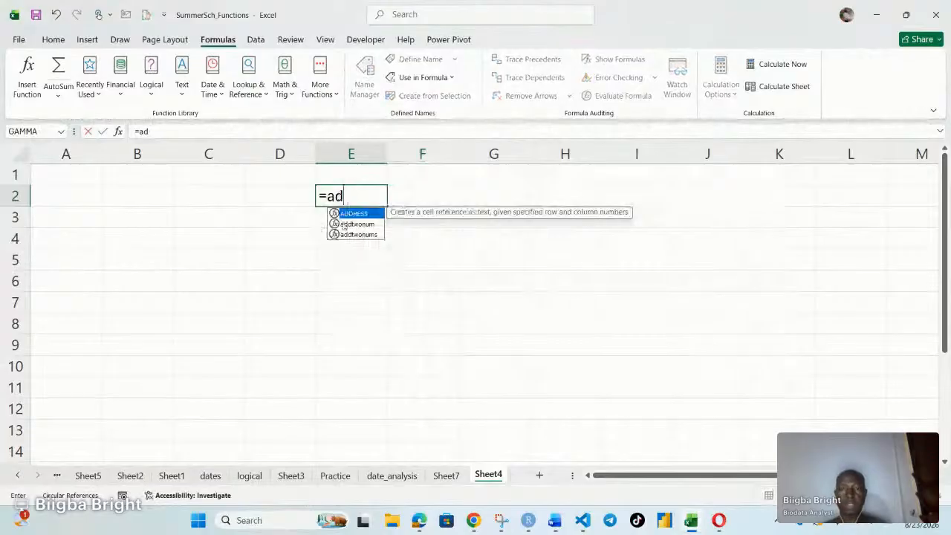
double_click(346, 224)
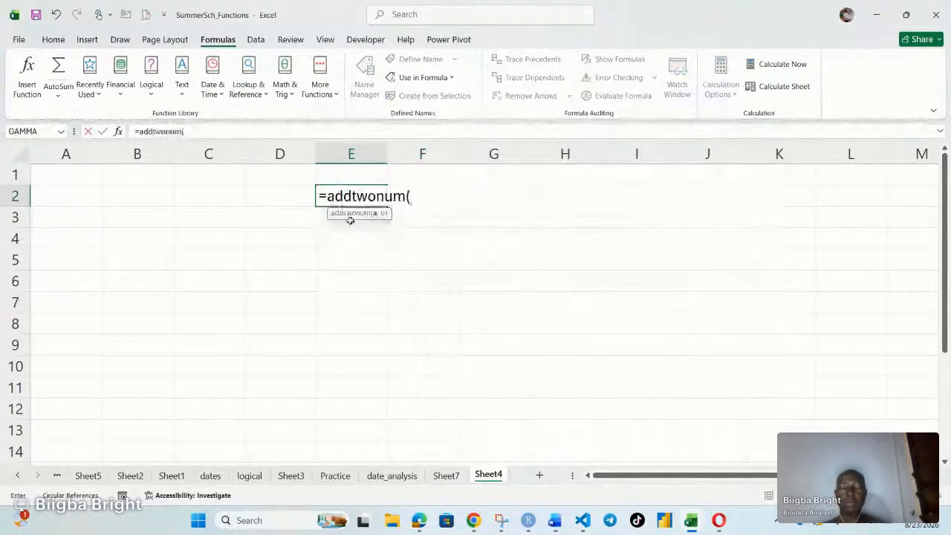
text(20)
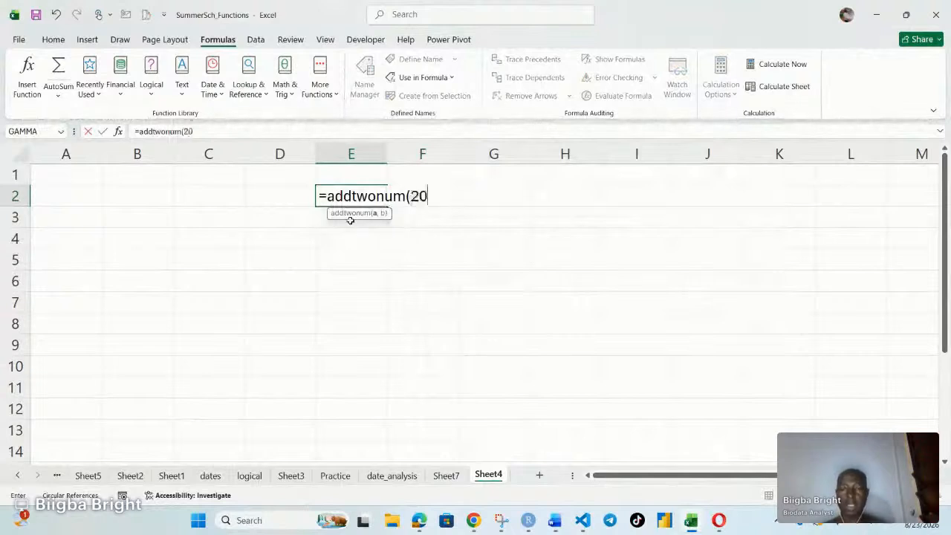
text(,)
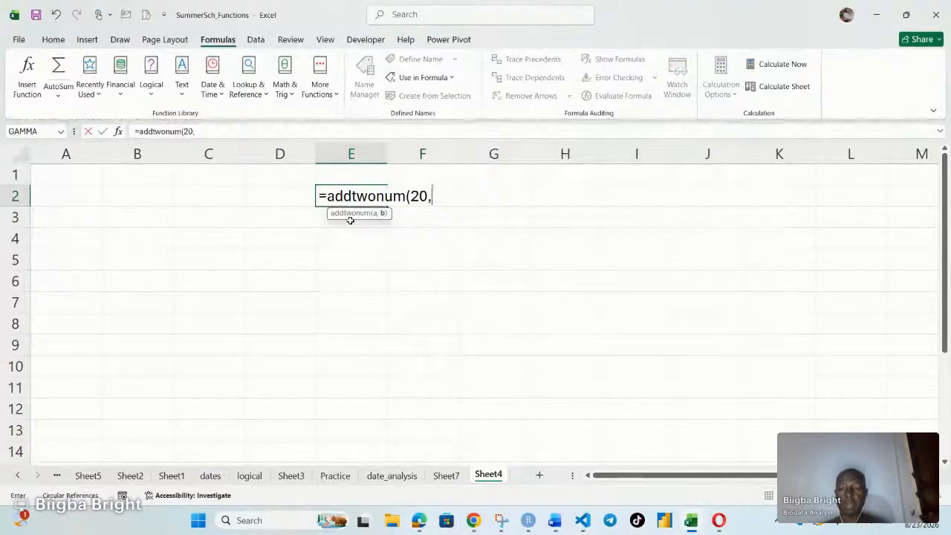
text(12))
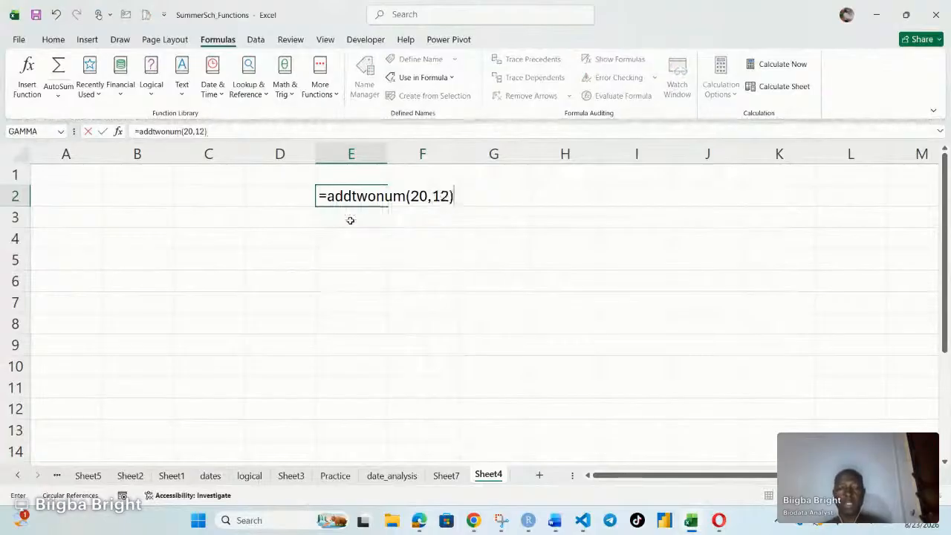
key(Return)
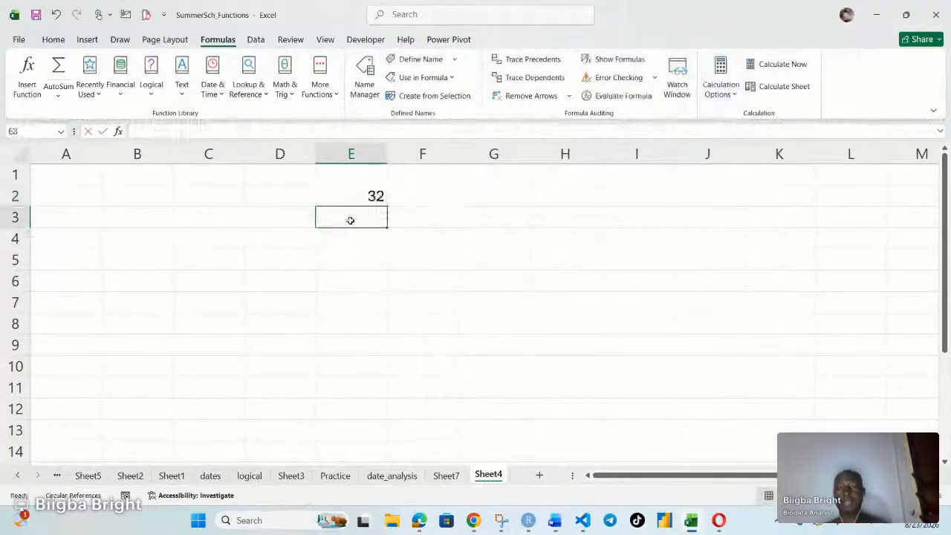
Clear the addtwonum formula from cell E2
click(361, 200)
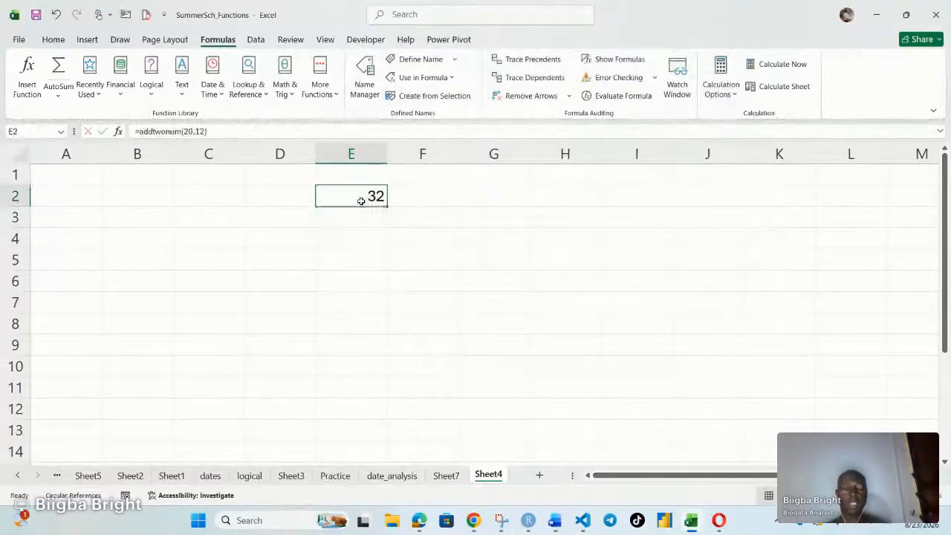
key(Delete)
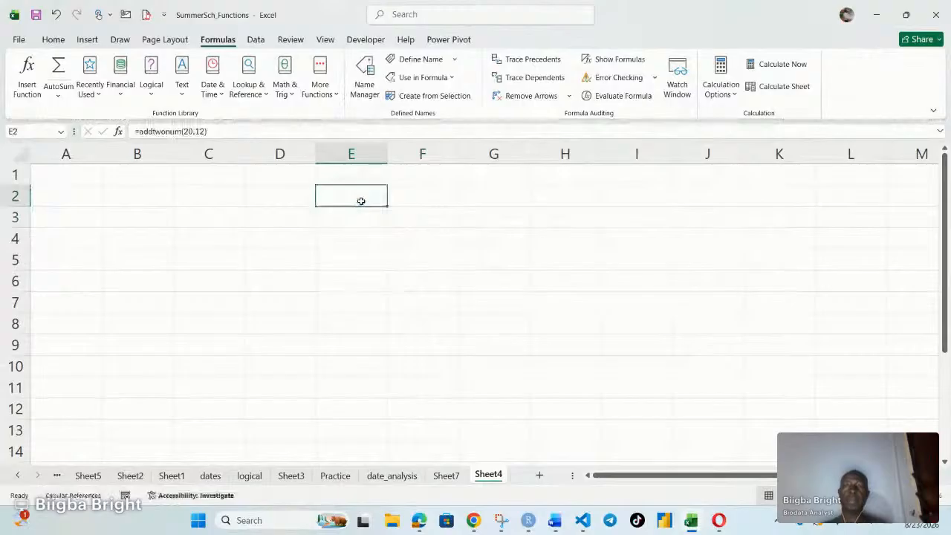
key(Delete)
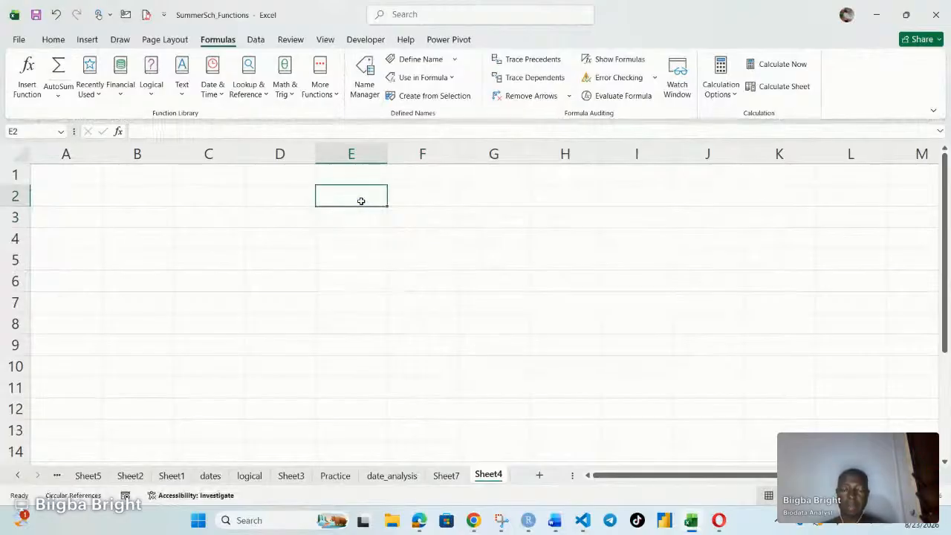
Enter the formula =LAMBDA(x,y,x*y) in cell E2
text(=)
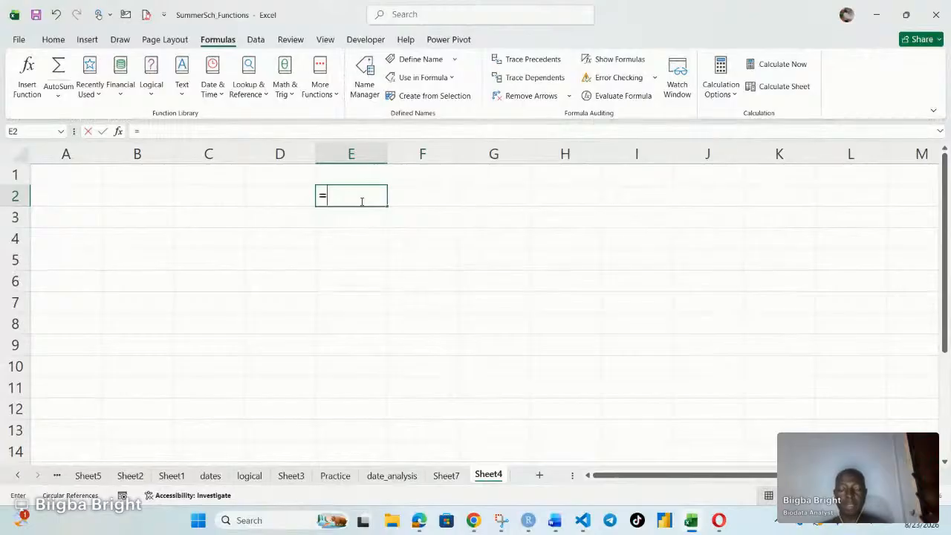
text(Lam)
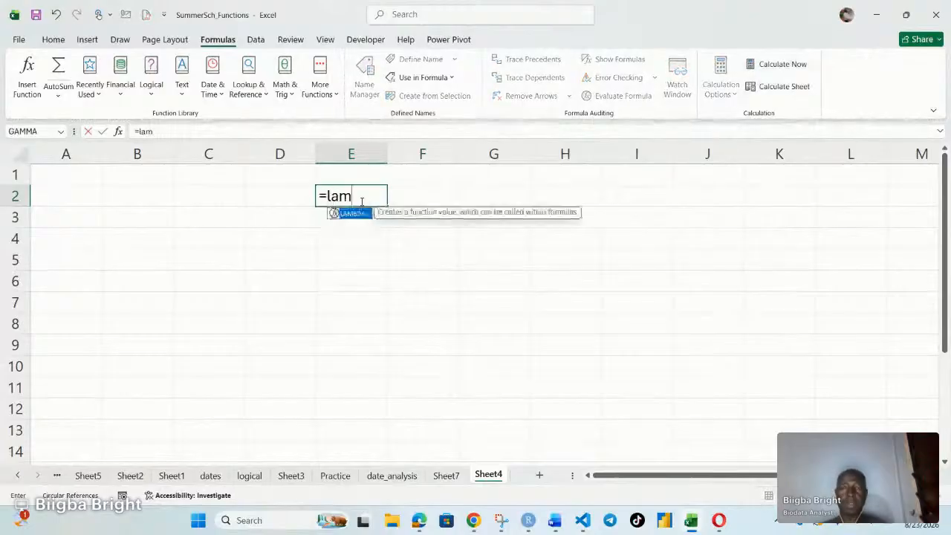
key(Tab)
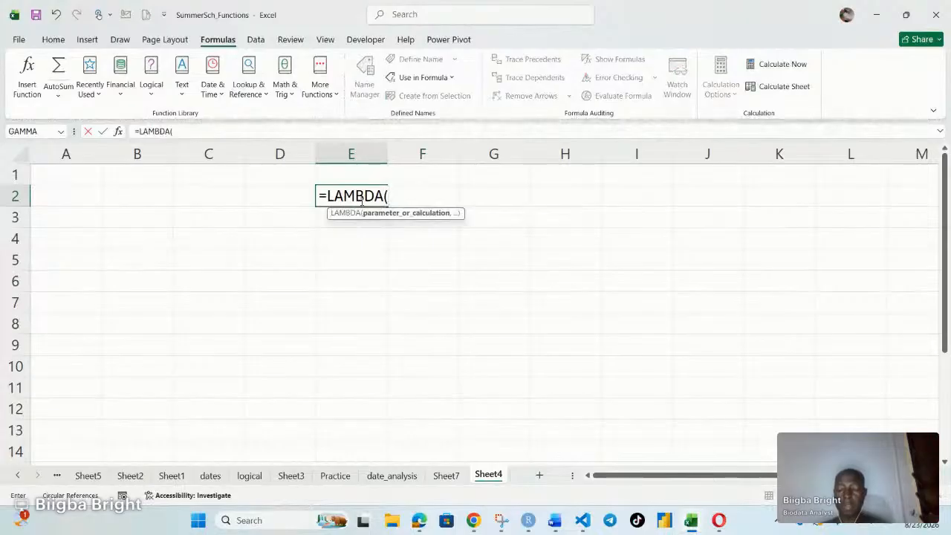
text(x,y)
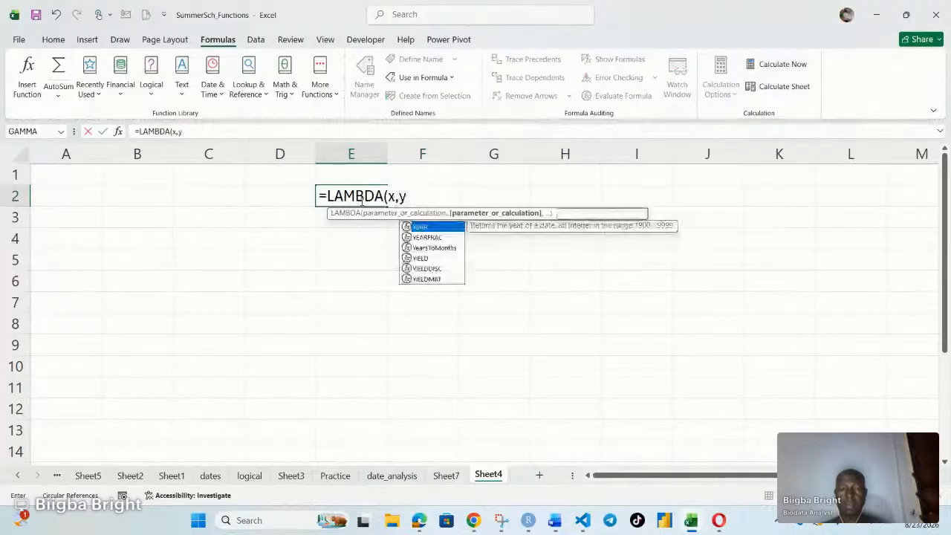
text(,)
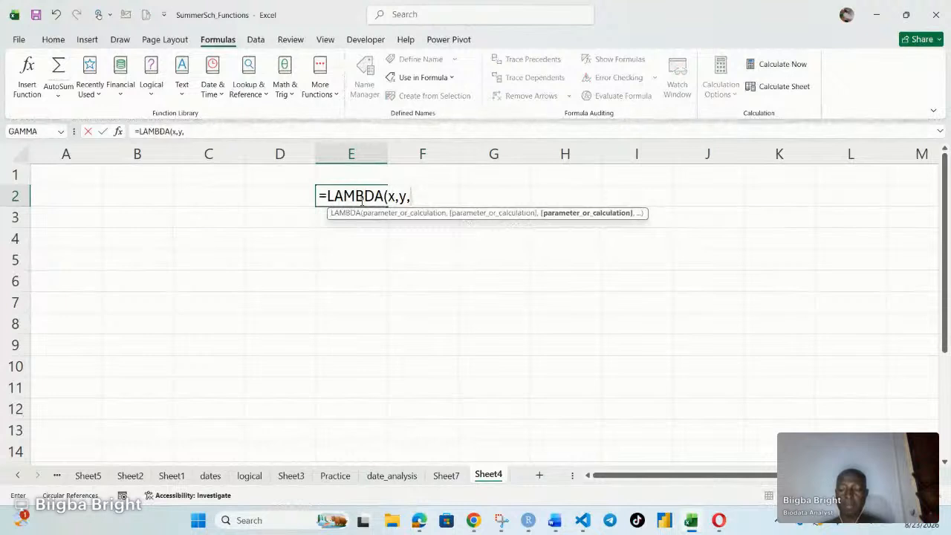
text(x)
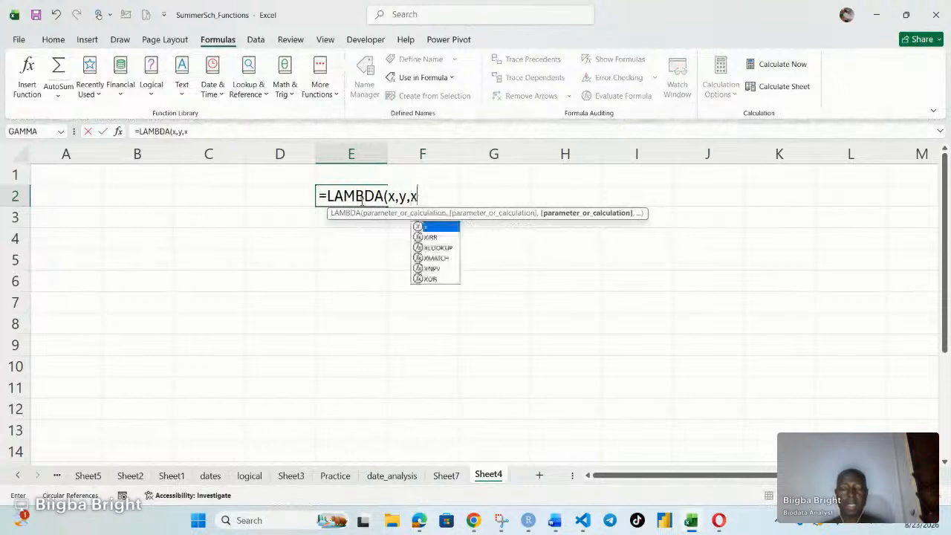
text(*)
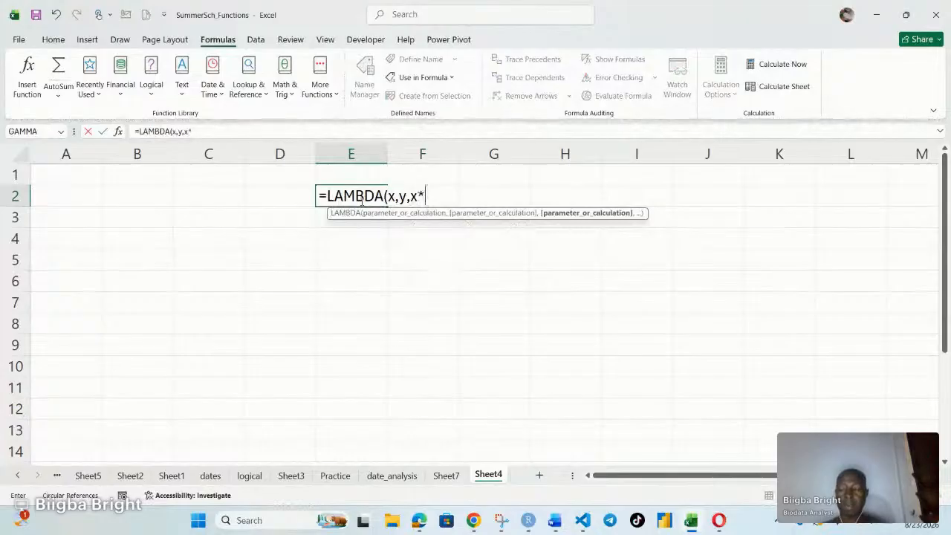
text(y)
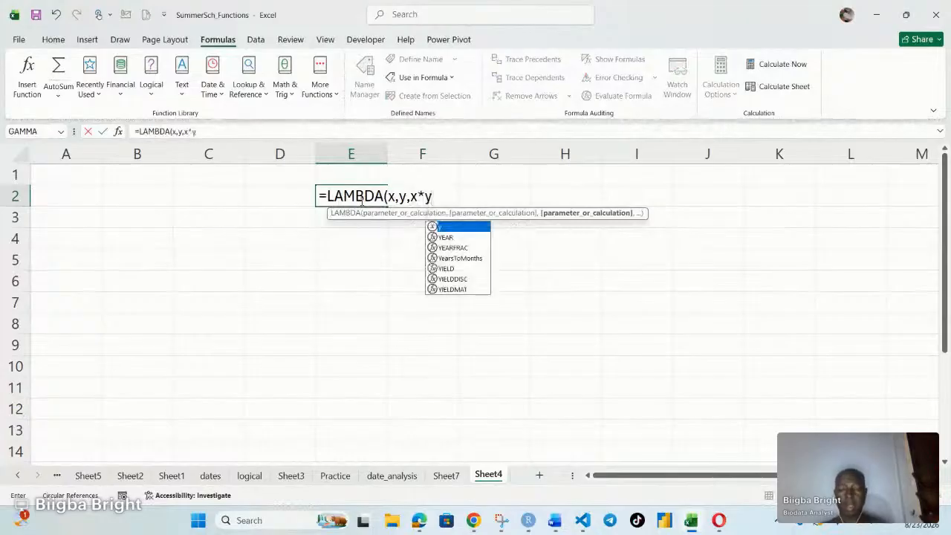
text())
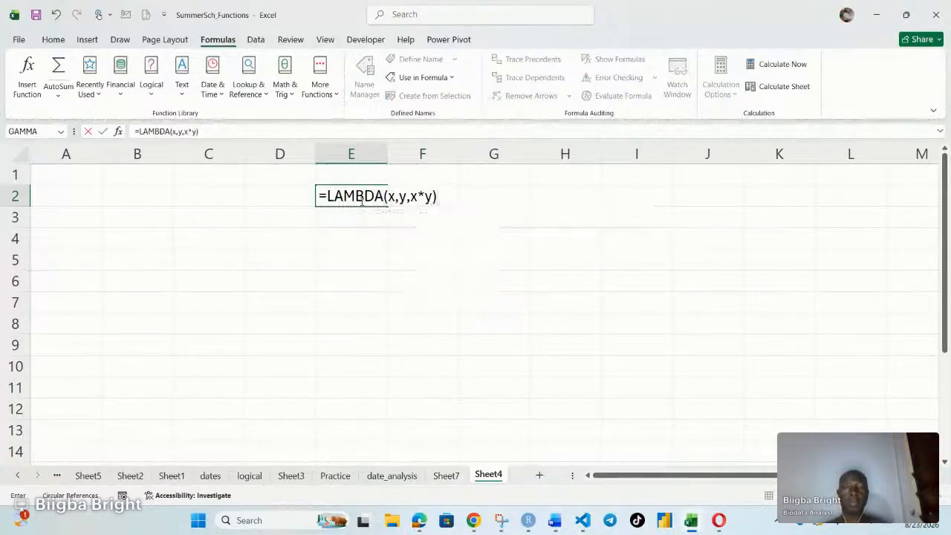
key(ctrl+Return)
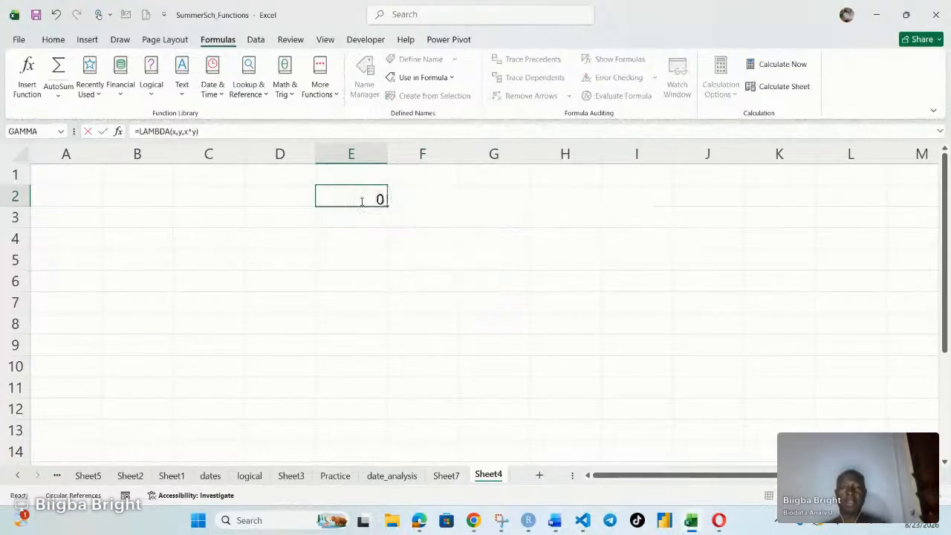
key(Return)
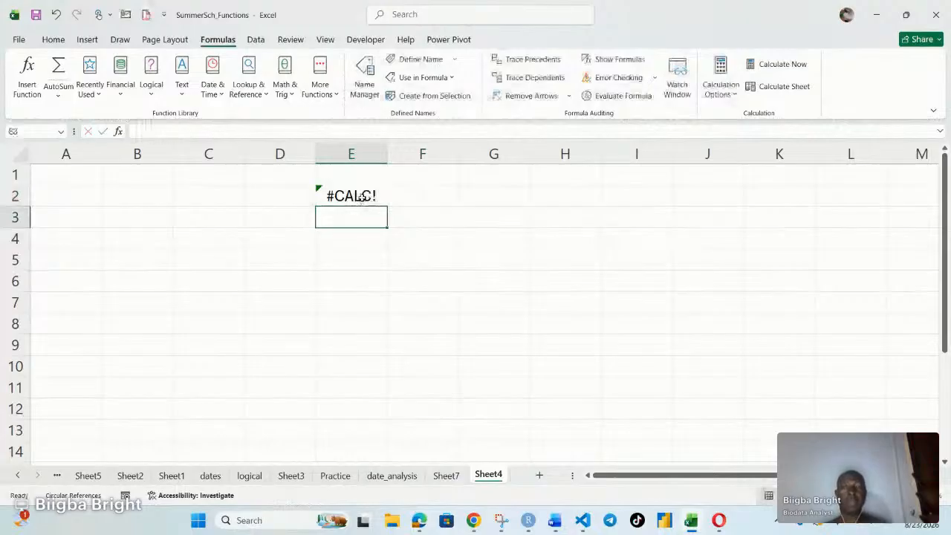
Test the LAMBDA formula in cell E2 by appending the arguments (3,7) to it
click(362, 196)
double_click(364, 196)
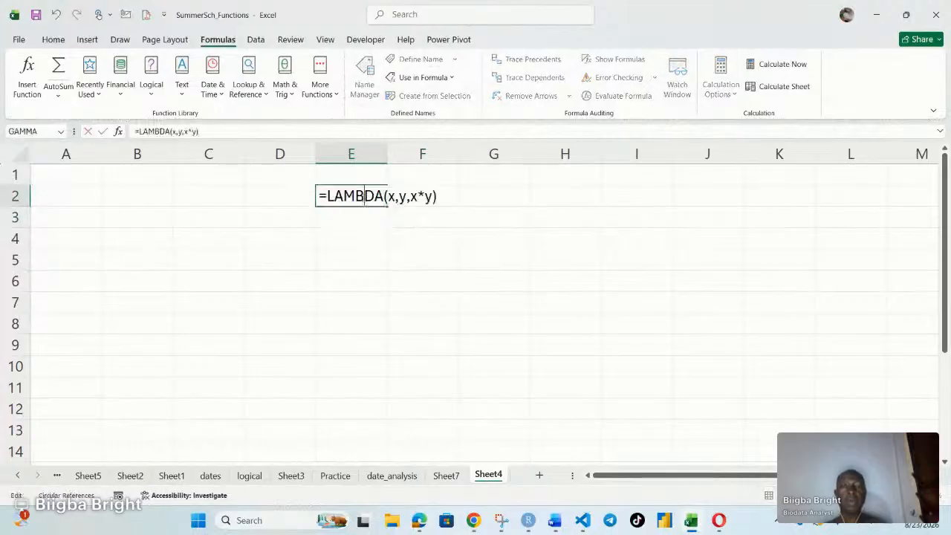
click(438, 196)
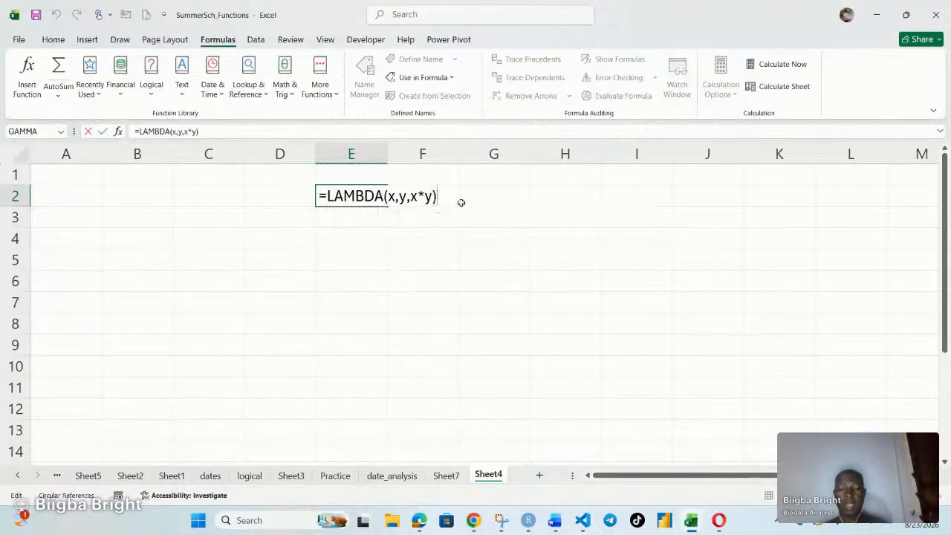
text(()
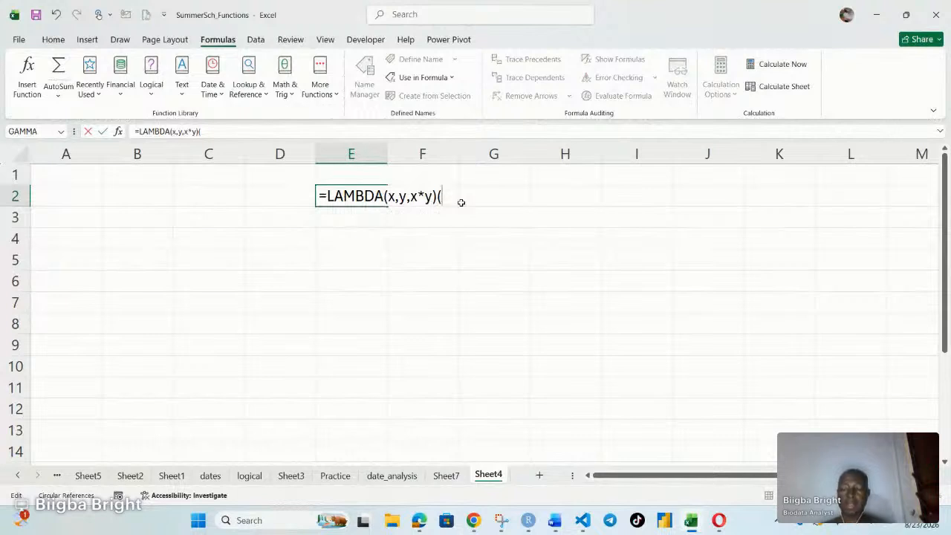
text(3)
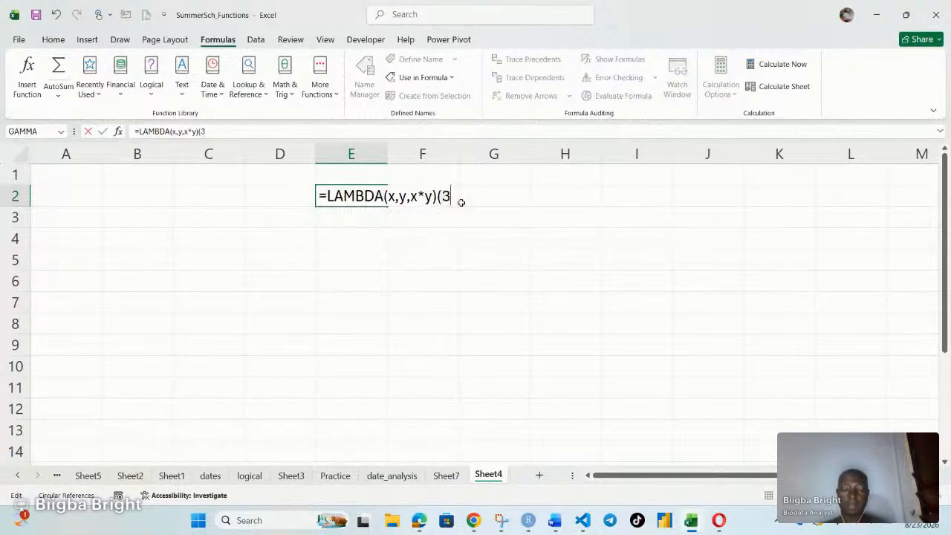
text(,)
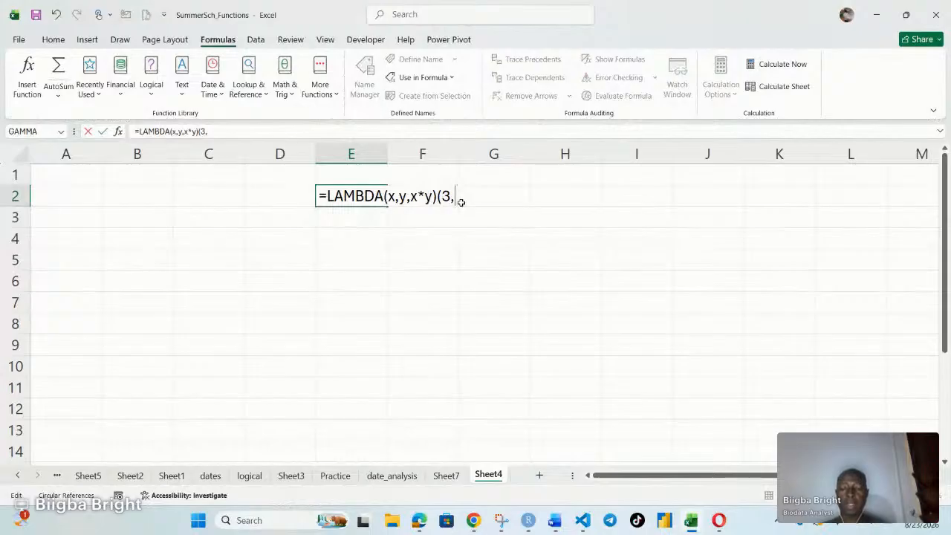
text(7))
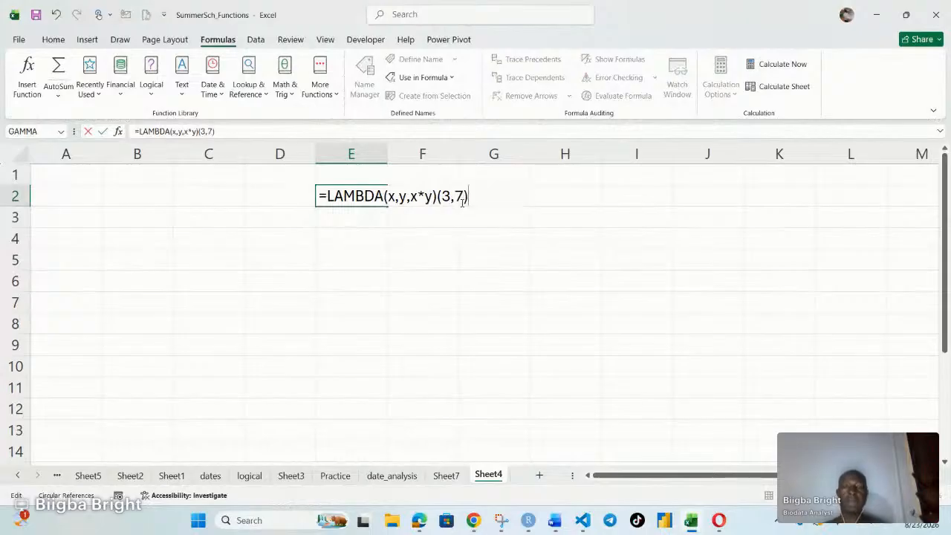
key(Return)
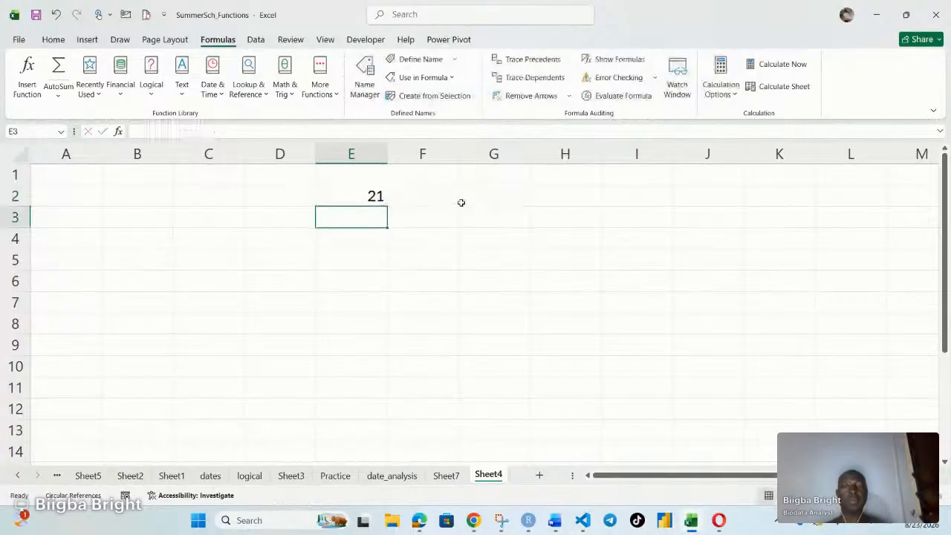
Remove the test arguments (3,7) from the end of the LAMBDA formula in cell E2
click(361, 195)
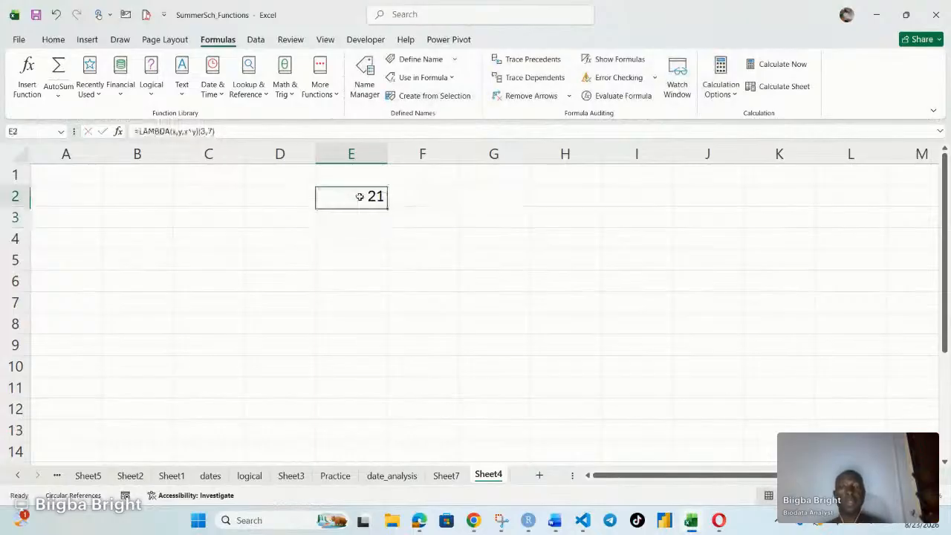
double_click(361, 195)
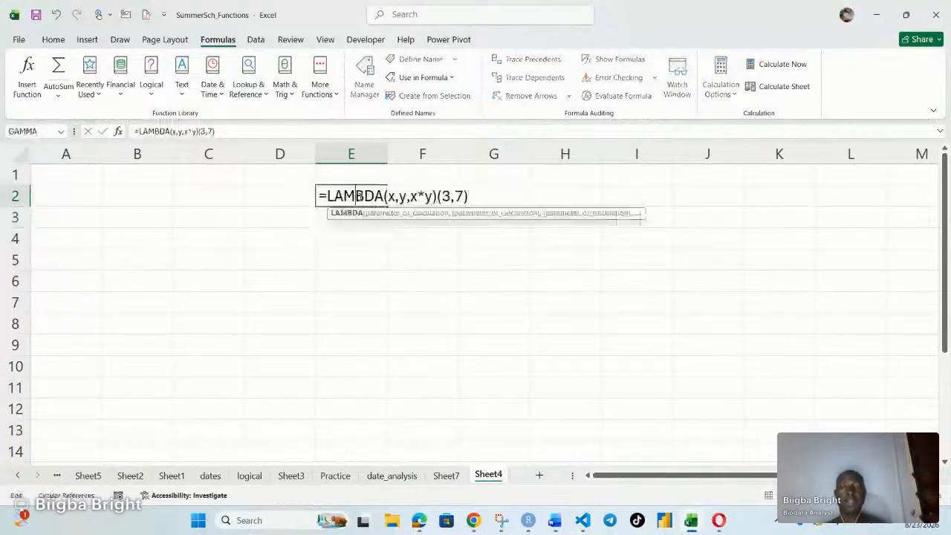
click(474, 195)
key(BackSpace)
key(BackSpace)
key(BackSpace)
key(BackSpace)
key(BackSpace)
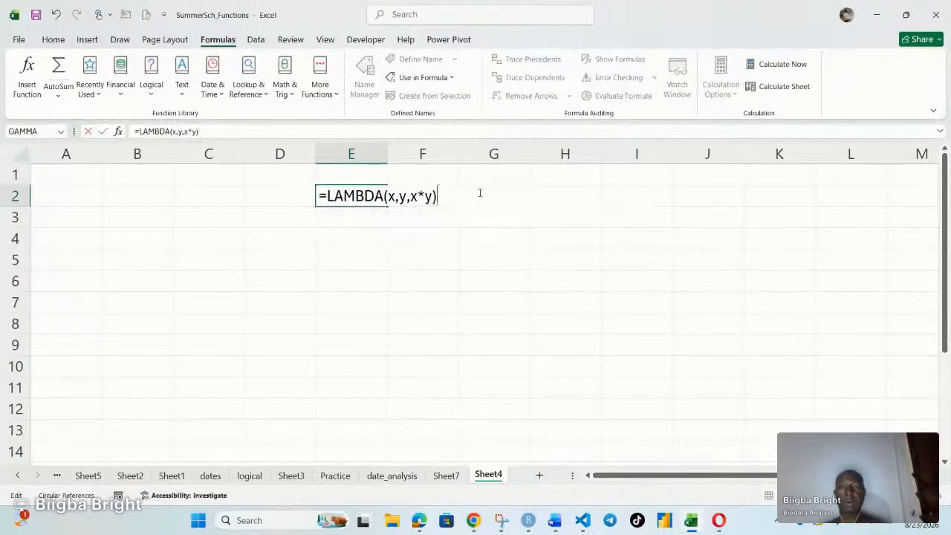
Copy the whole formula text =LAMBDA(x,y,x*y) from cell E2 and leave the cell with that formula
click(200, 131)
drag(177, 131, 132, 131)
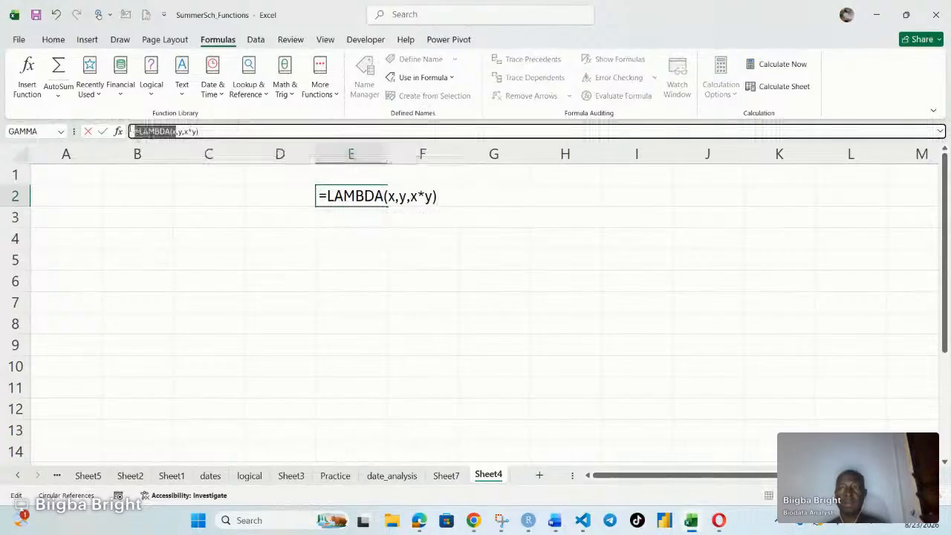
click(198, 131)
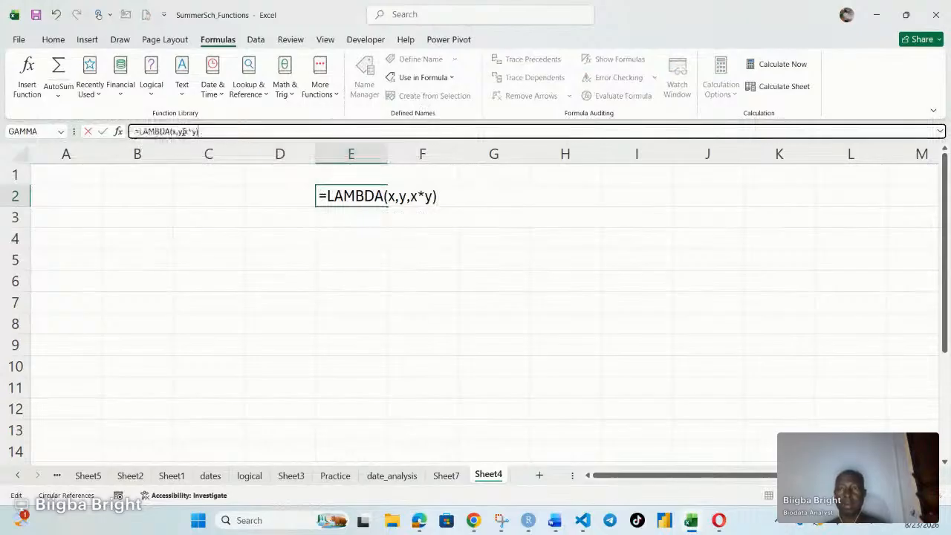
drag(179, 131, 213, 132)
click(136, 131)
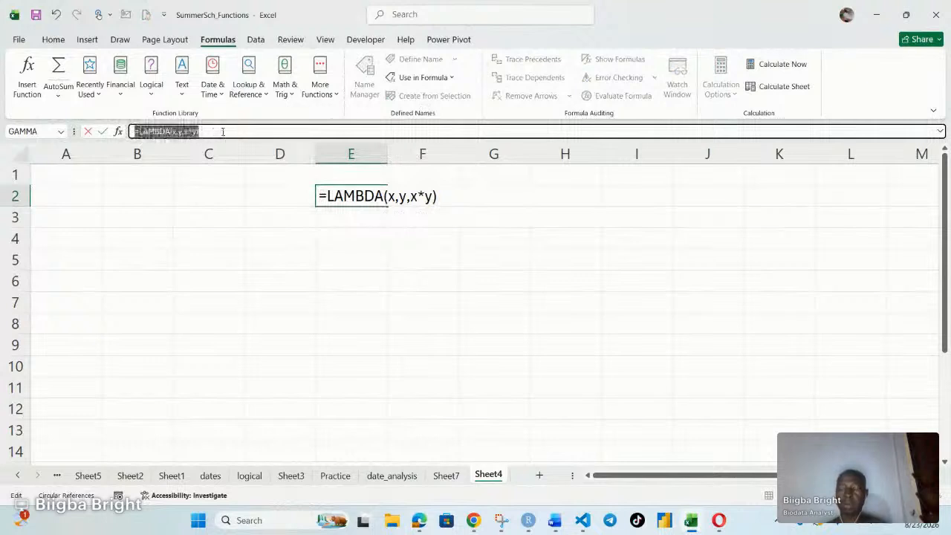
click(221, 132)
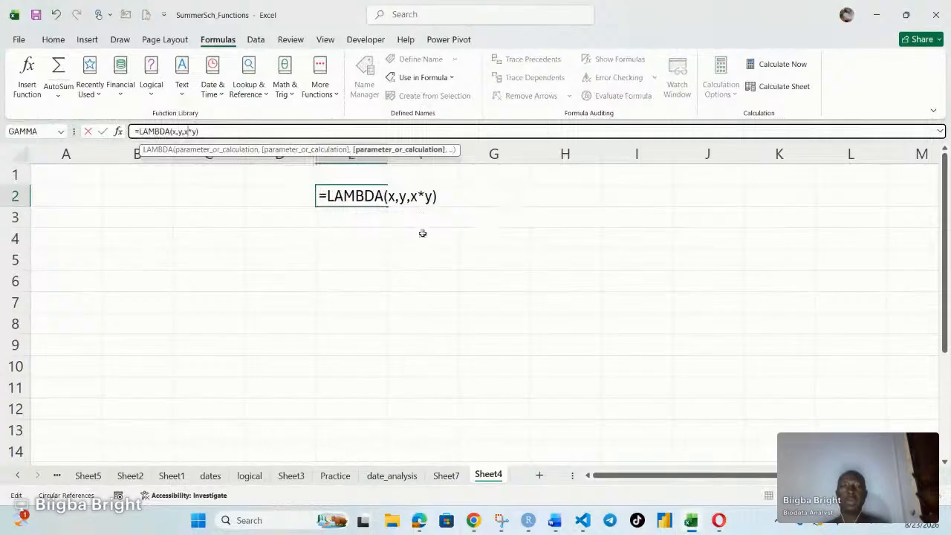
key(Return)
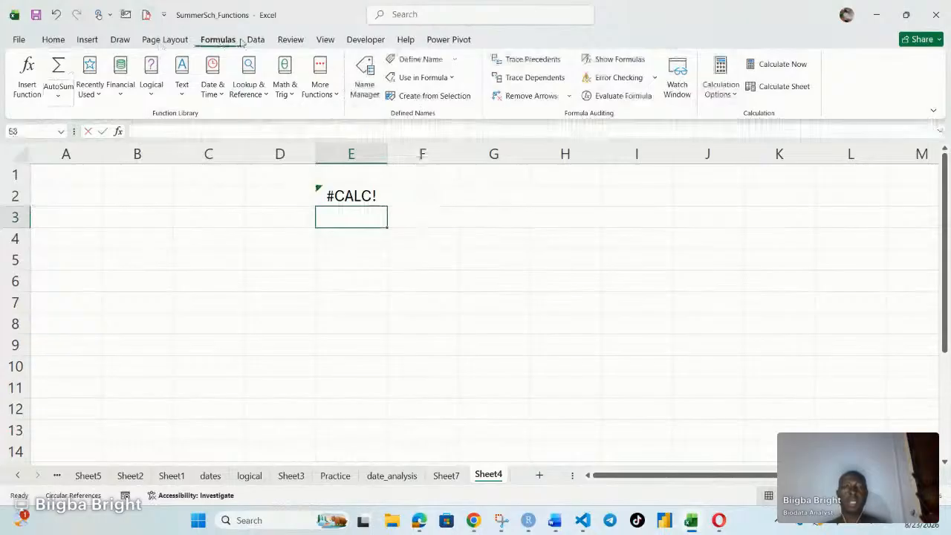
Start a new defined name in the Name Manager and name it multi_2
click(365, 87)
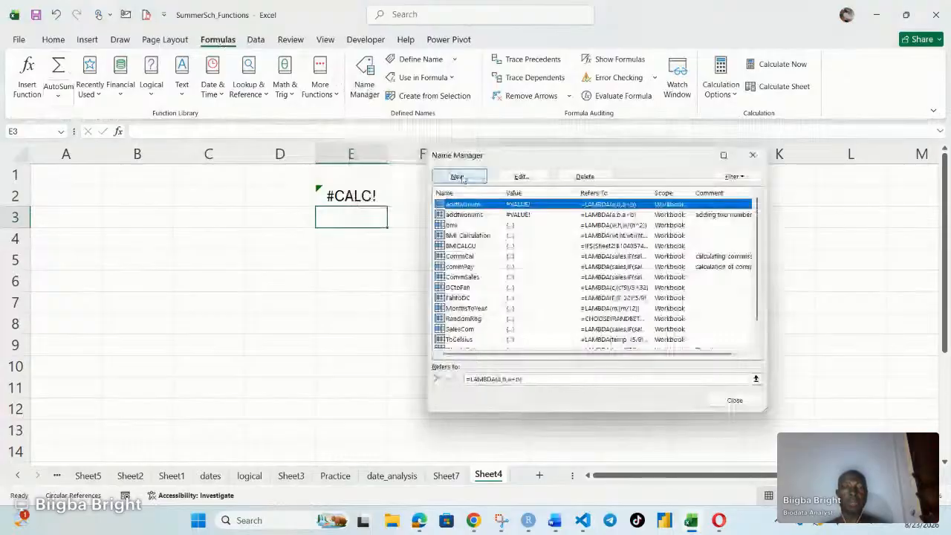
click(459, 176)
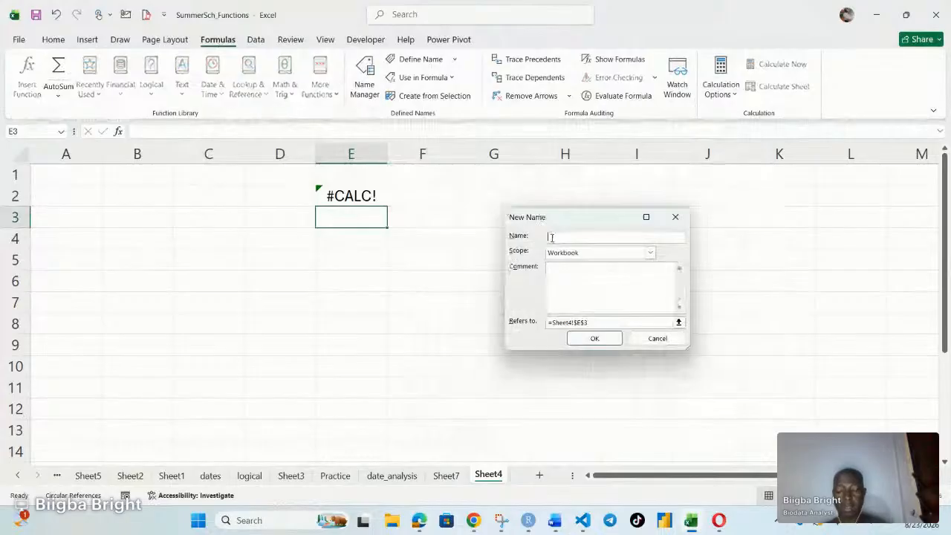
text(mul)
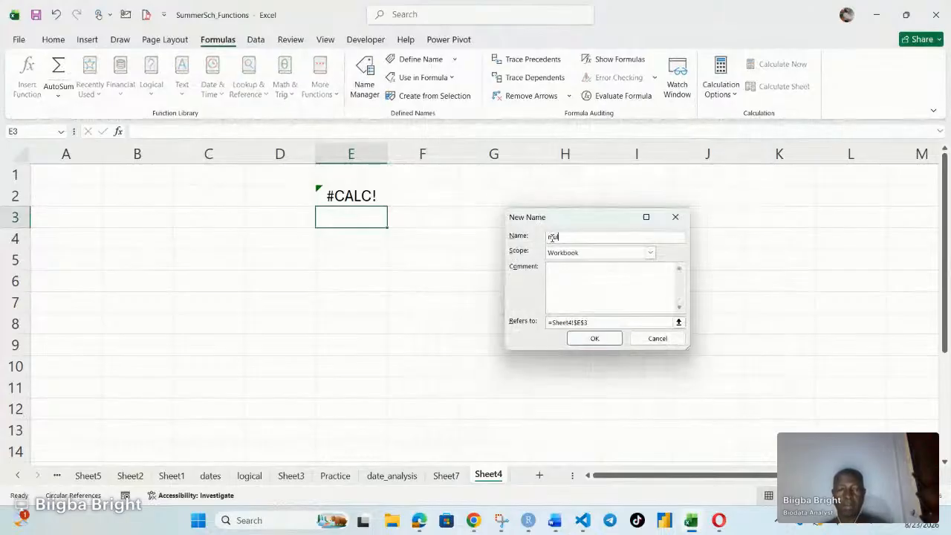
text(ti)
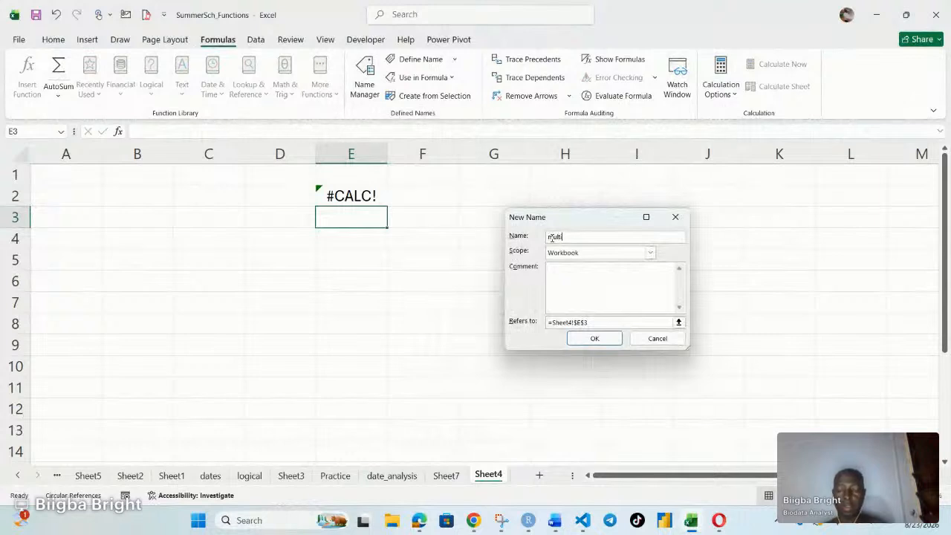
text(2)
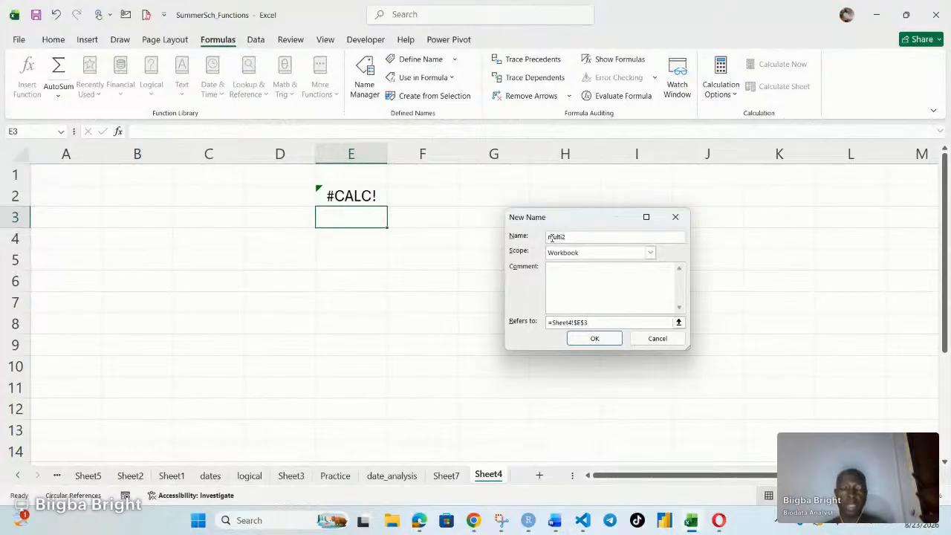
key(BackSpace)
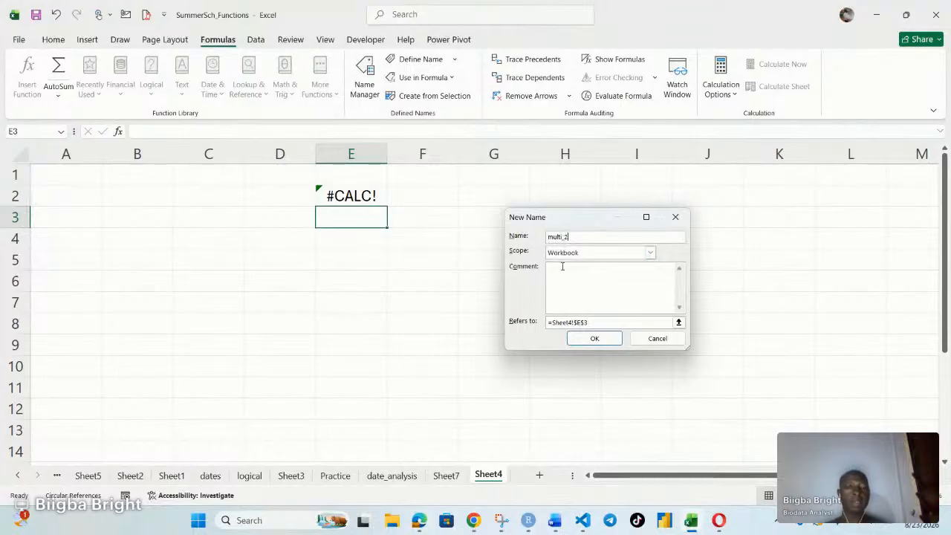
Replace the reference of the new name multi_2 with the copied formula =LAMBDA(x,y,x*y)
click(589, 322)
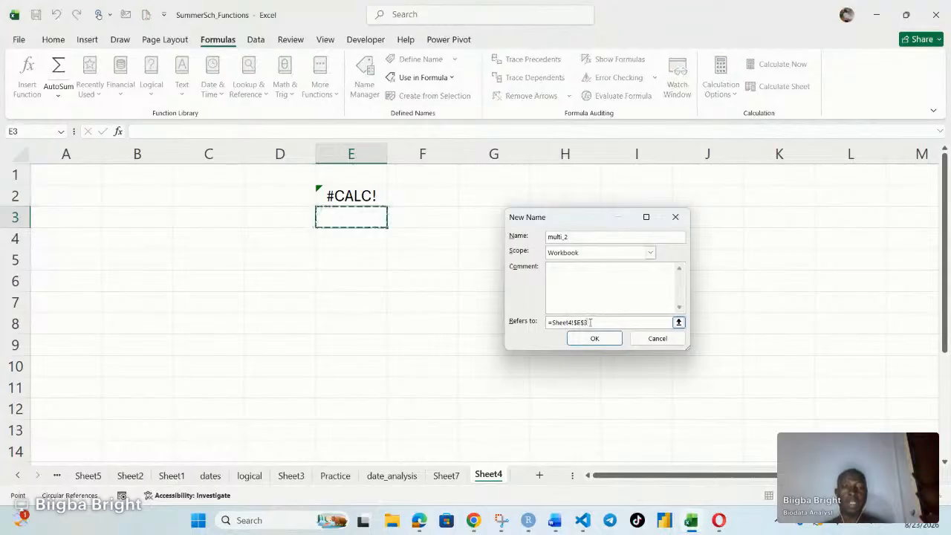
key(ctrl+a)
key(BackSpace)
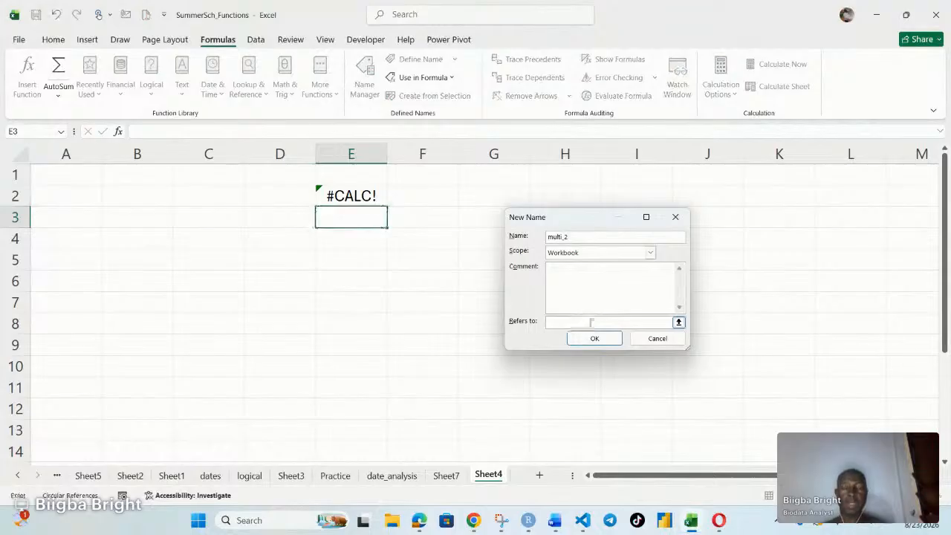
key(ctrl+v)
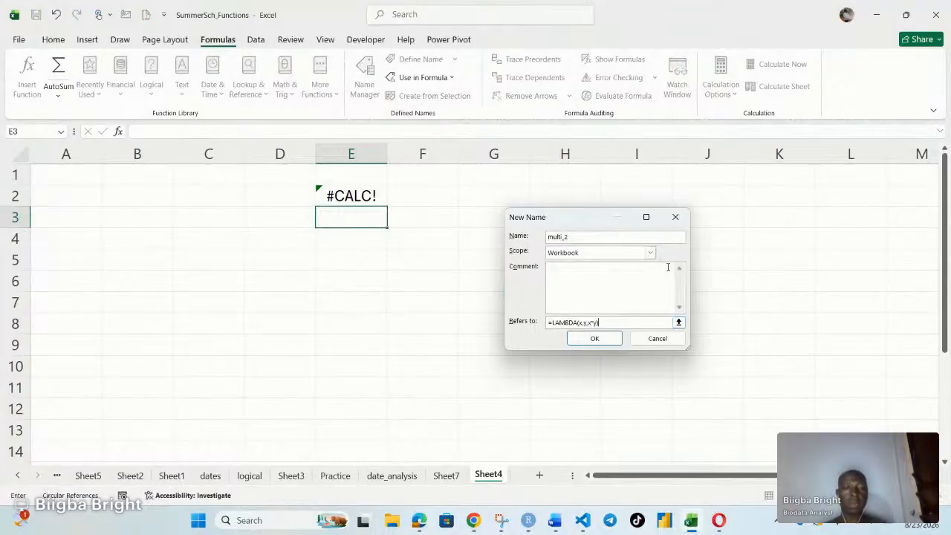
Save the new name multi_2, leave the Name Manager and test the function in cell F2 with =multi_2(4,8)
click(595, 339)
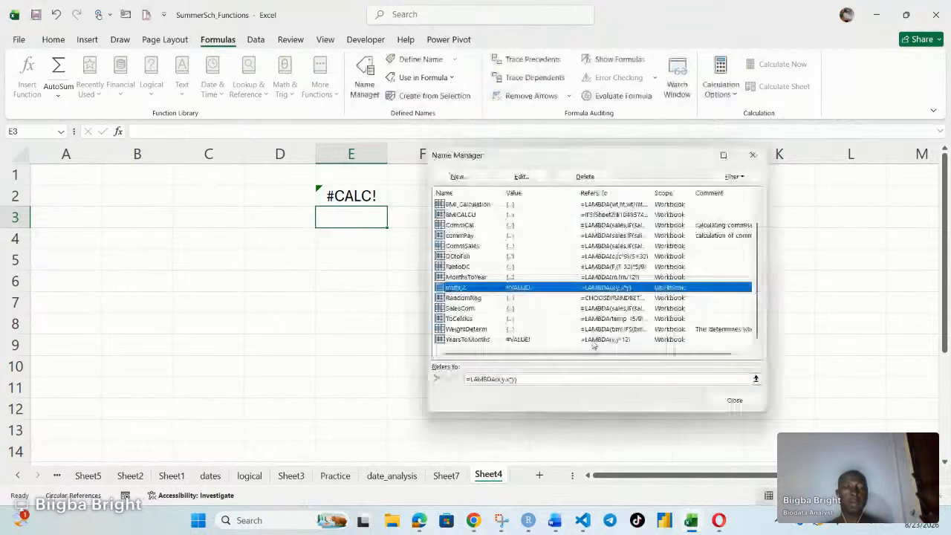
click(734, 400)
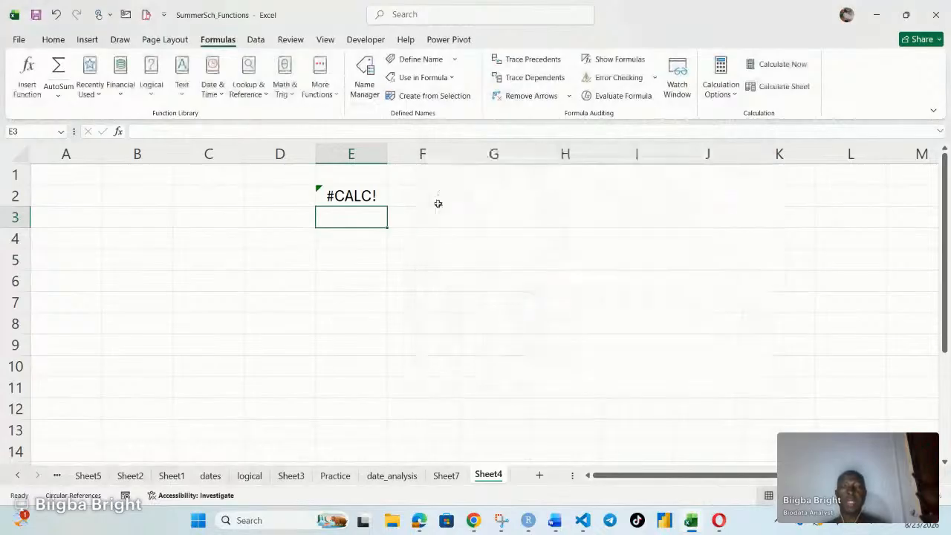
click(438, 202)
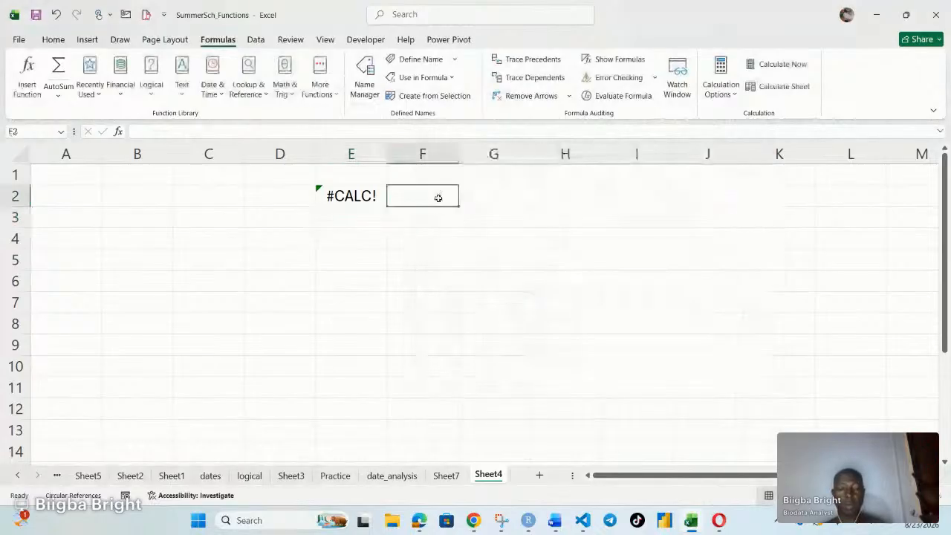
text(=m)
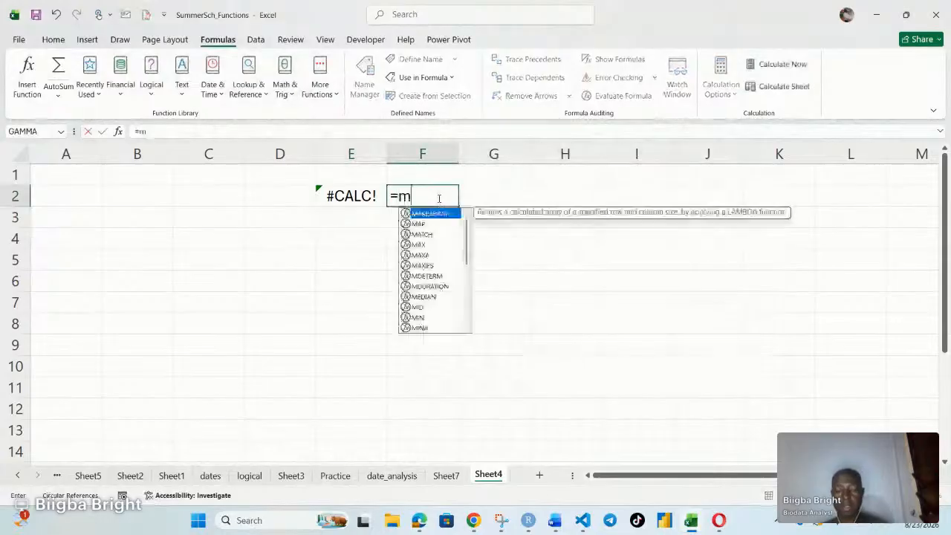
text(uil)
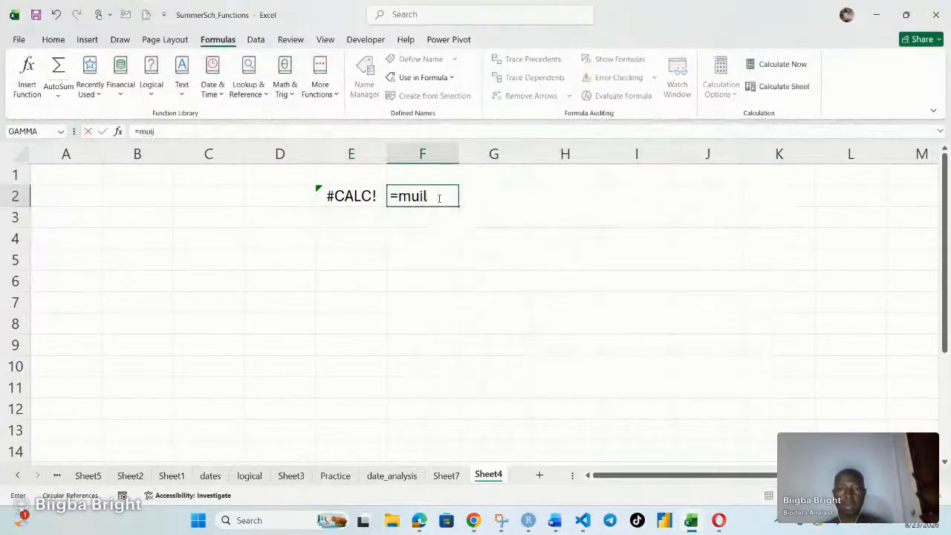
key(BackSpace)
key(BackSpace)
text(lt)
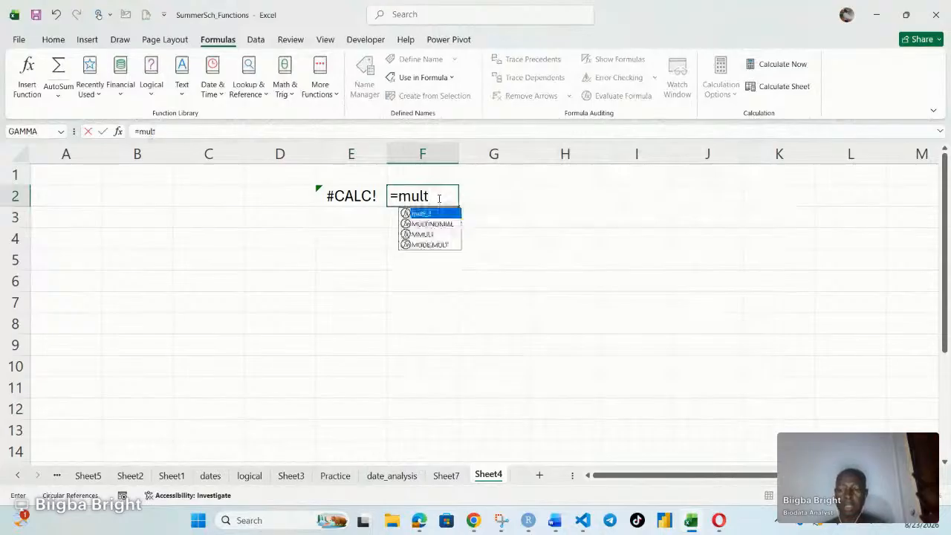
key(Tab)
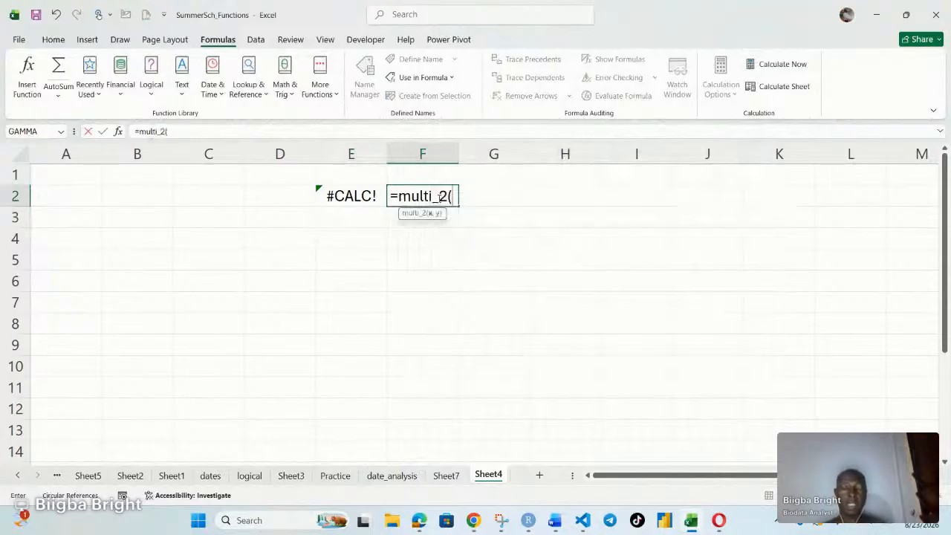
text(4)
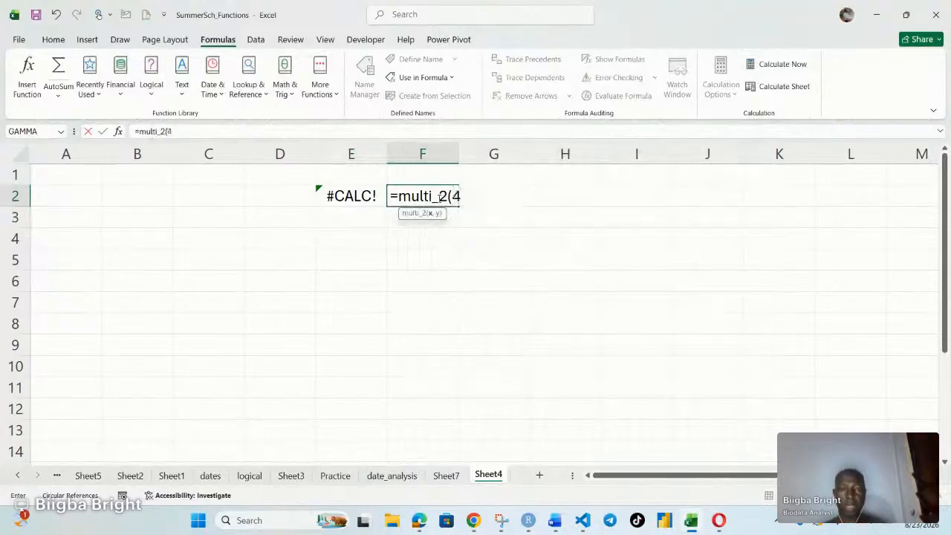
text(,8))
key(Return)
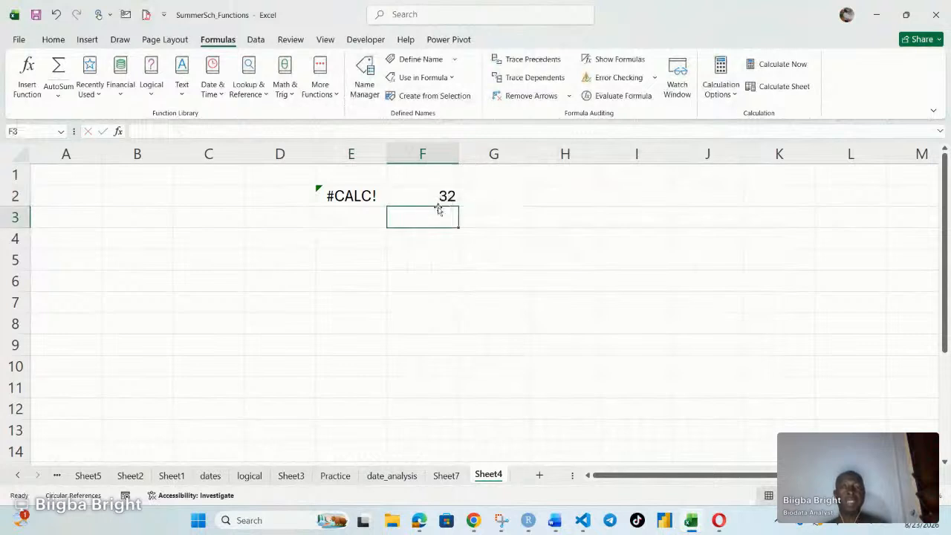
Select cell G2 and delete the defined names addtwonum and addtwonums from the Name Manager
click(510, 199)
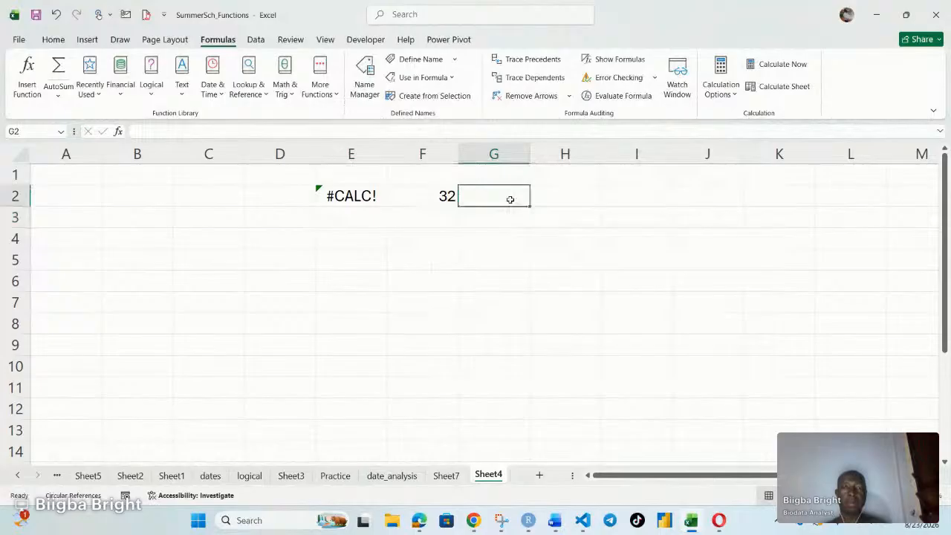
click(368, 83)
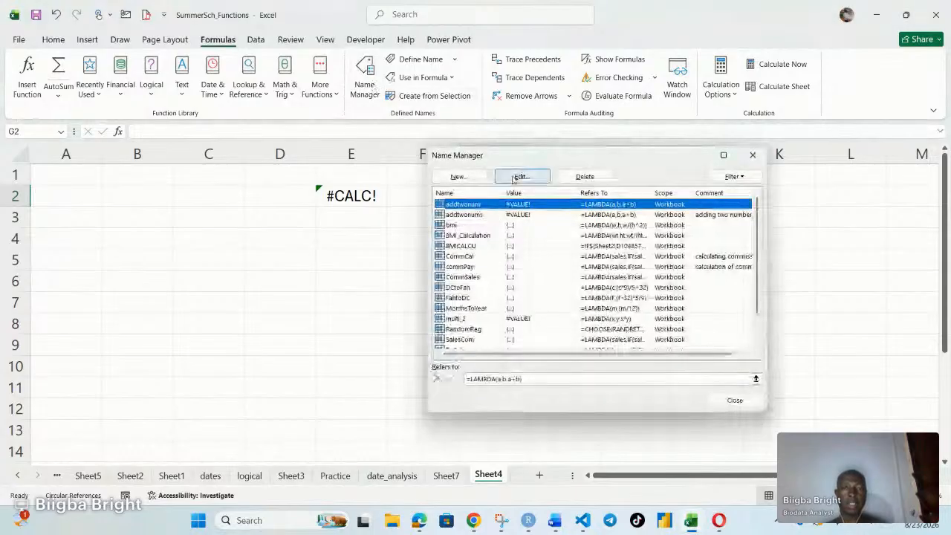
click(585, 176)
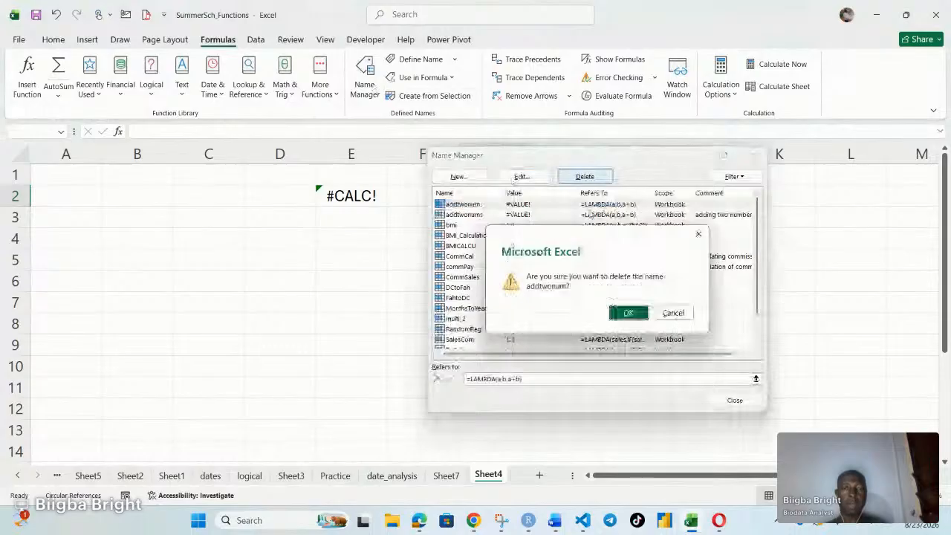
key(Return)
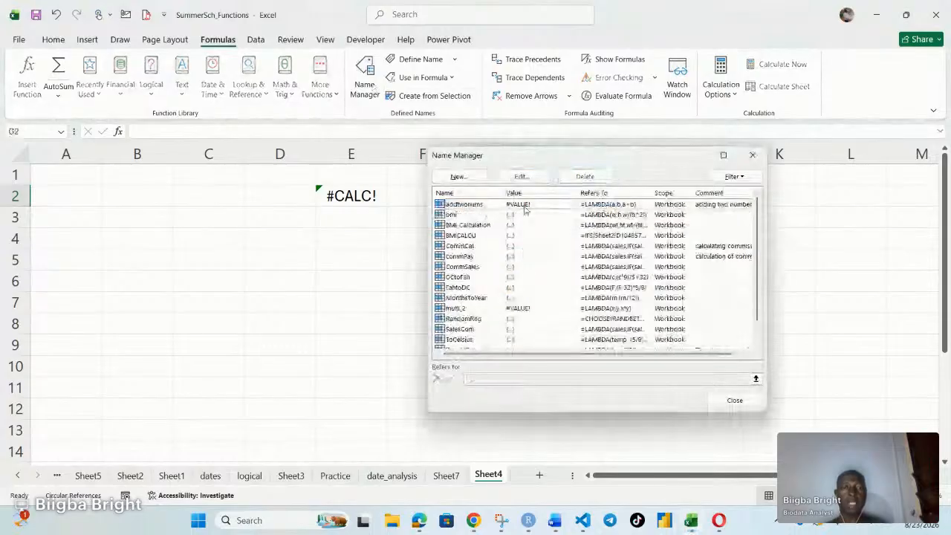
click(542, 204)
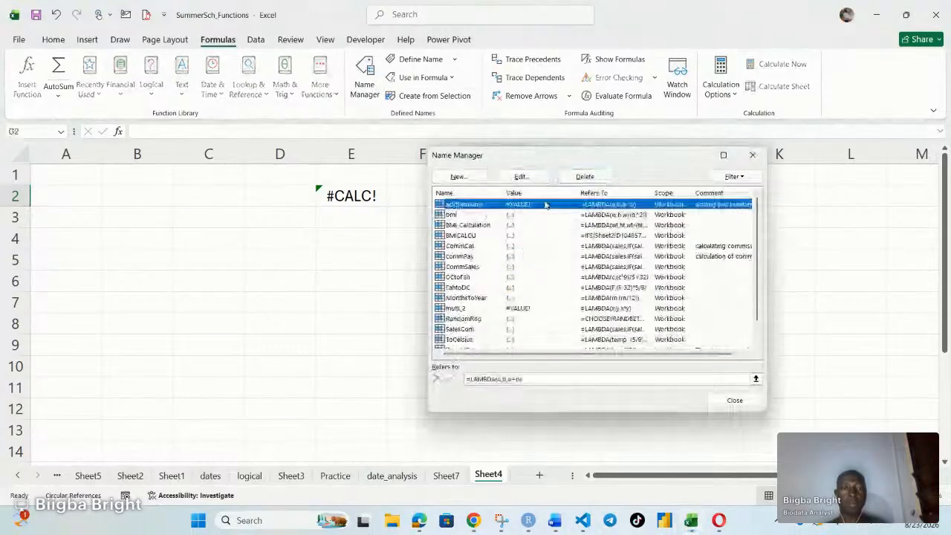
key(Delete)
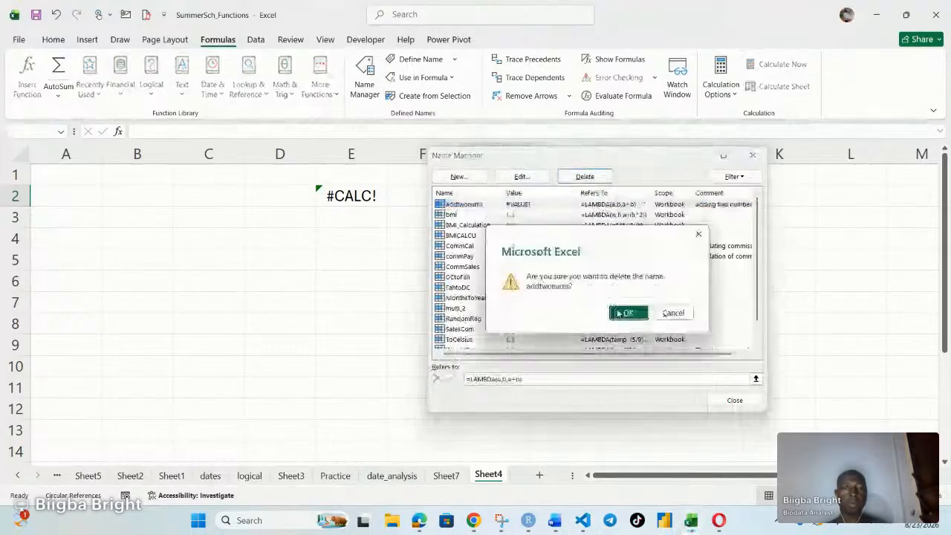
key(Return)
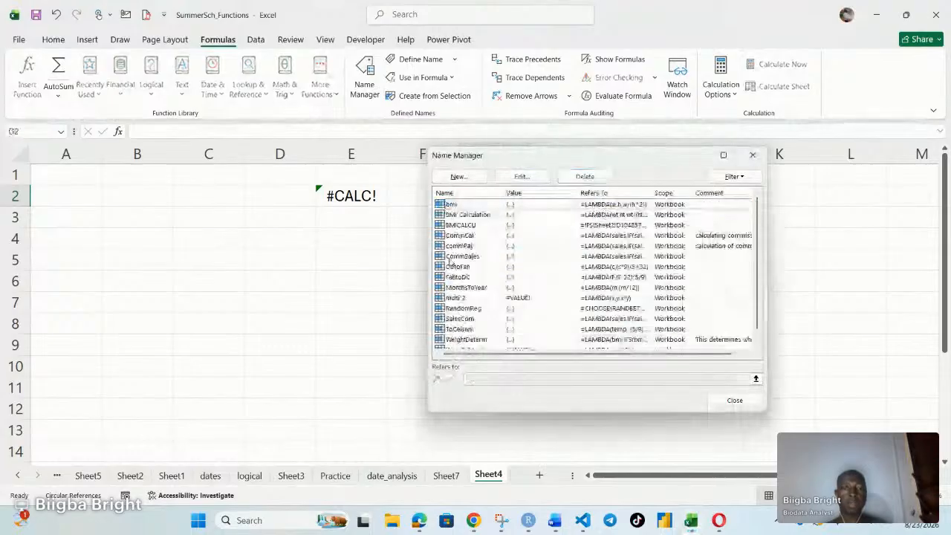
Delete the defined names bmi, BMI_Calculation and BMICALCU, and close the Name Manager
click(496, 207)
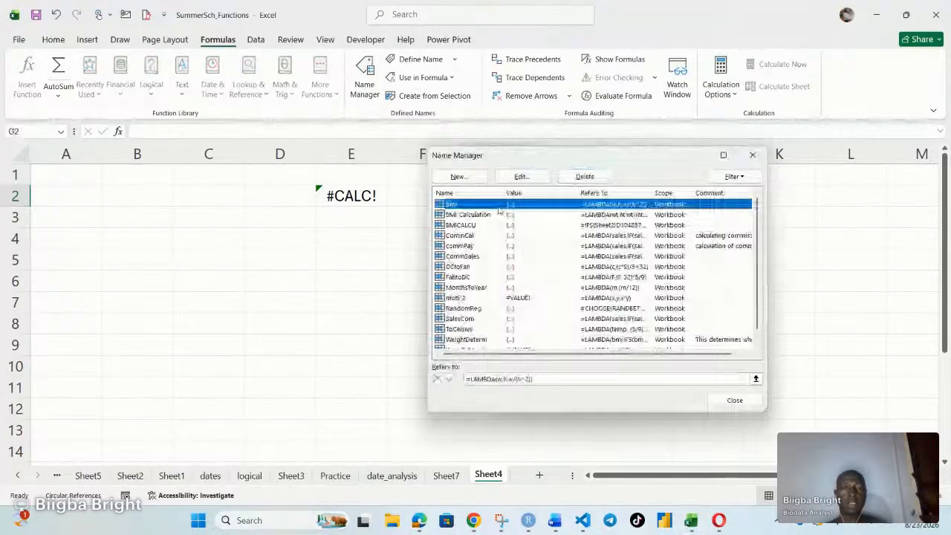
key(Delete)
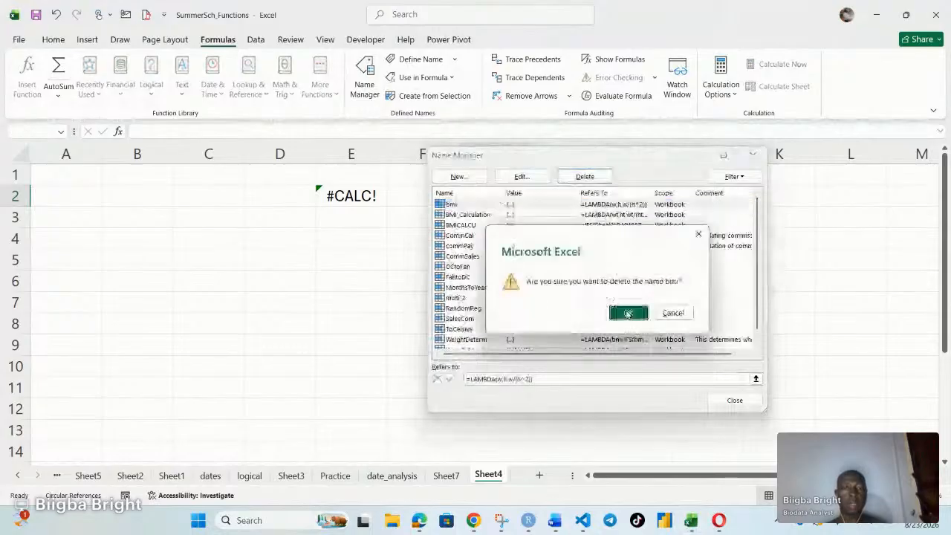
click(628, 313)
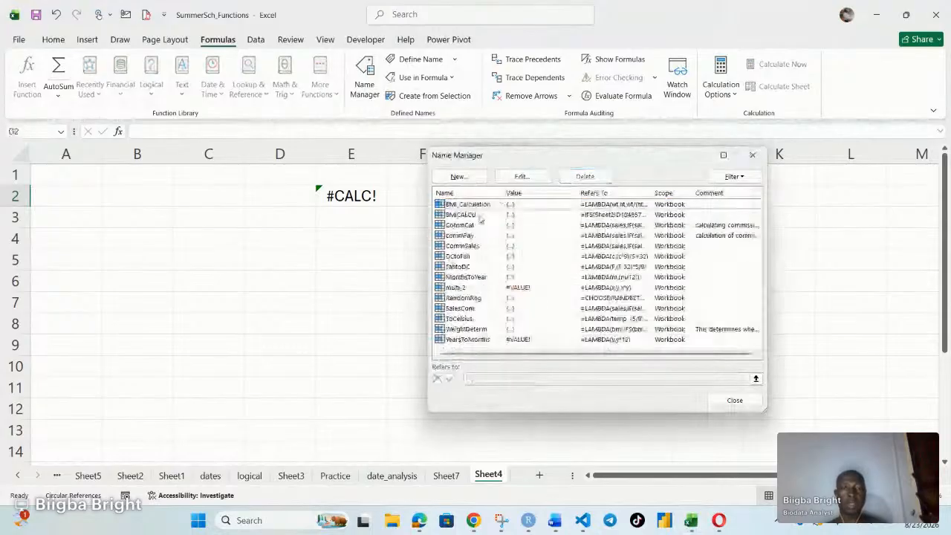
click(482, 205)
click(586, 176)
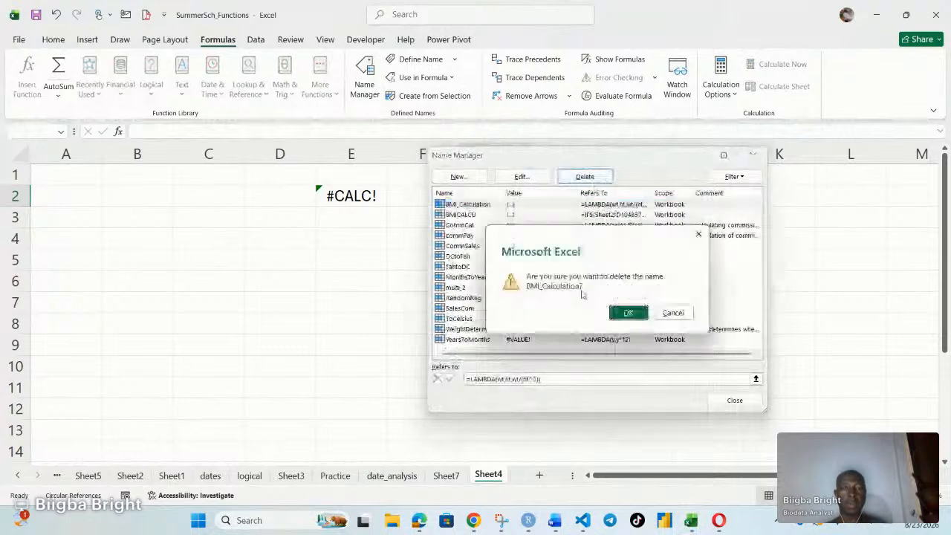
key(Return)
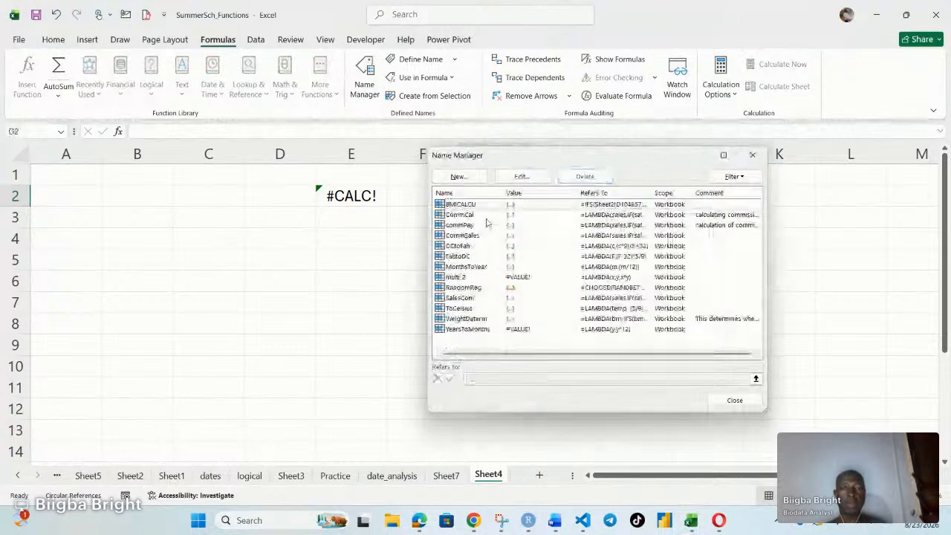
click(586, 176)
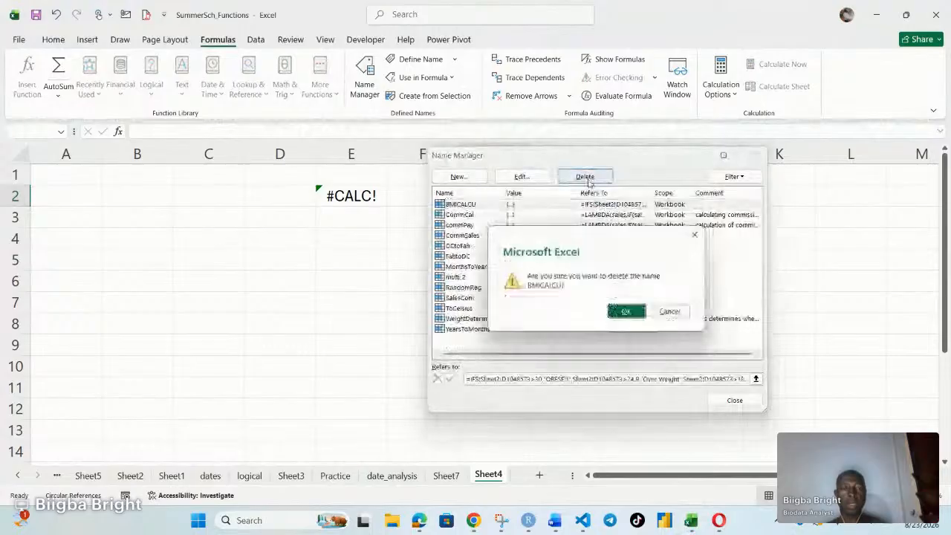
key(Return)
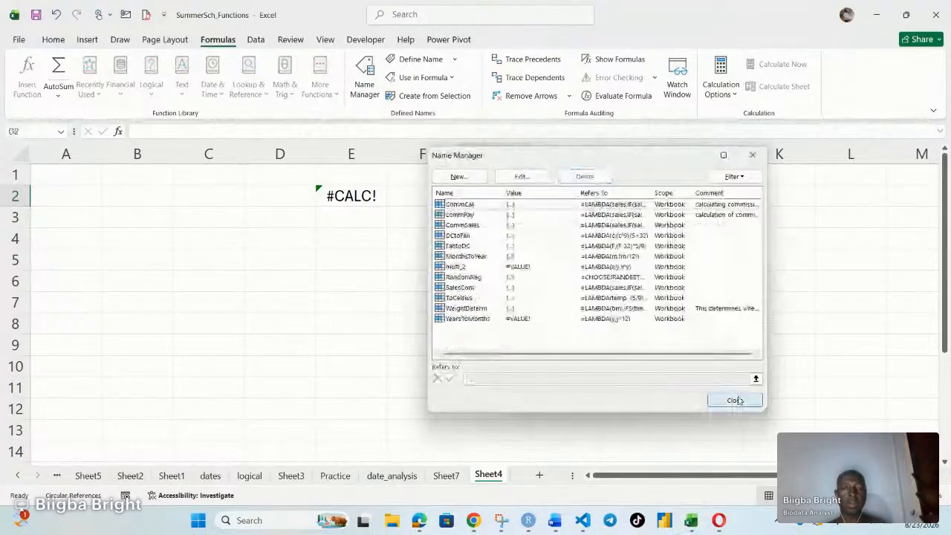
click(735, 401)
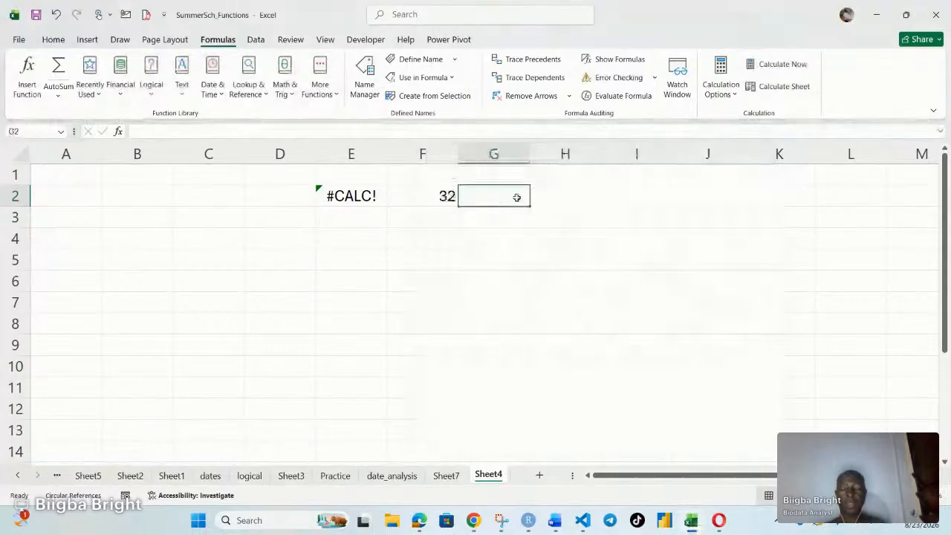
Enter the formula =LAMBDA(a,k,a+k) in cell G2 to define a function that adds two numbers
text(=)
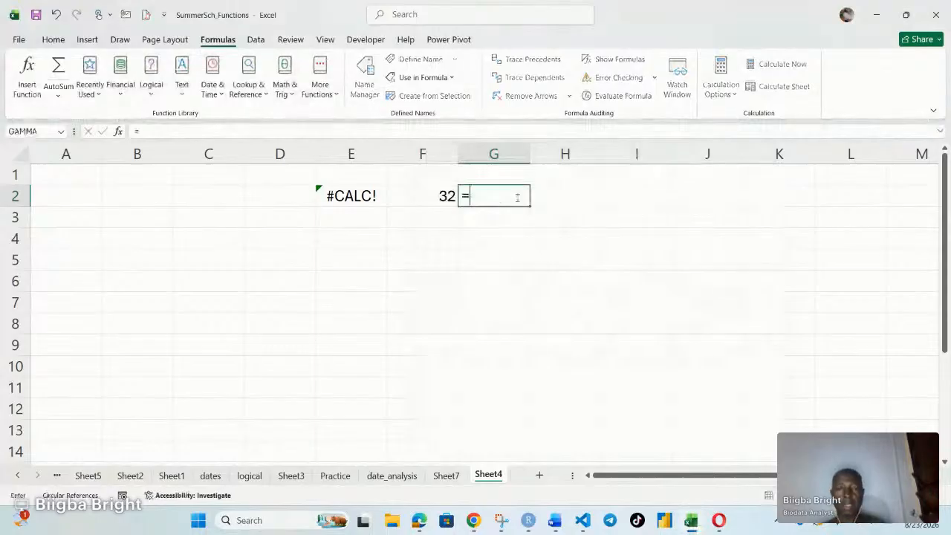
text(lam)
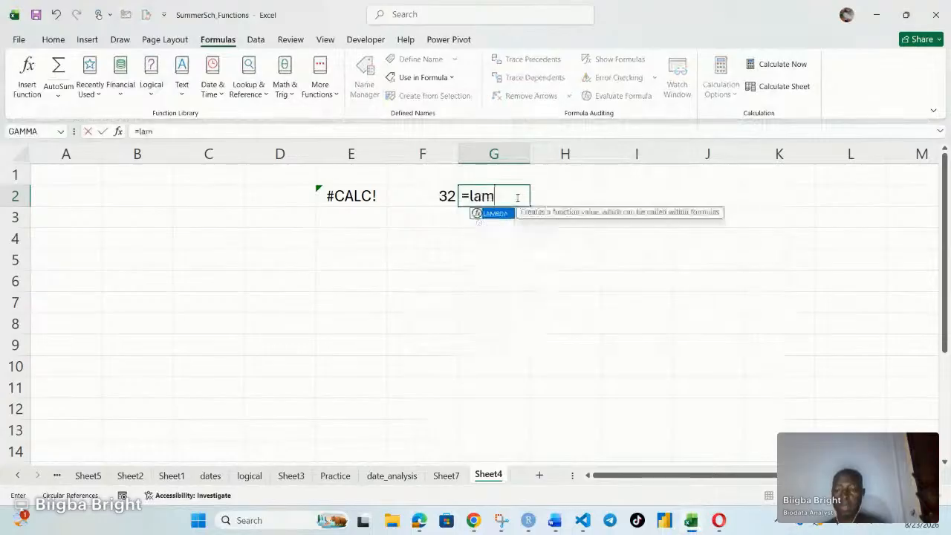
key(Tab)
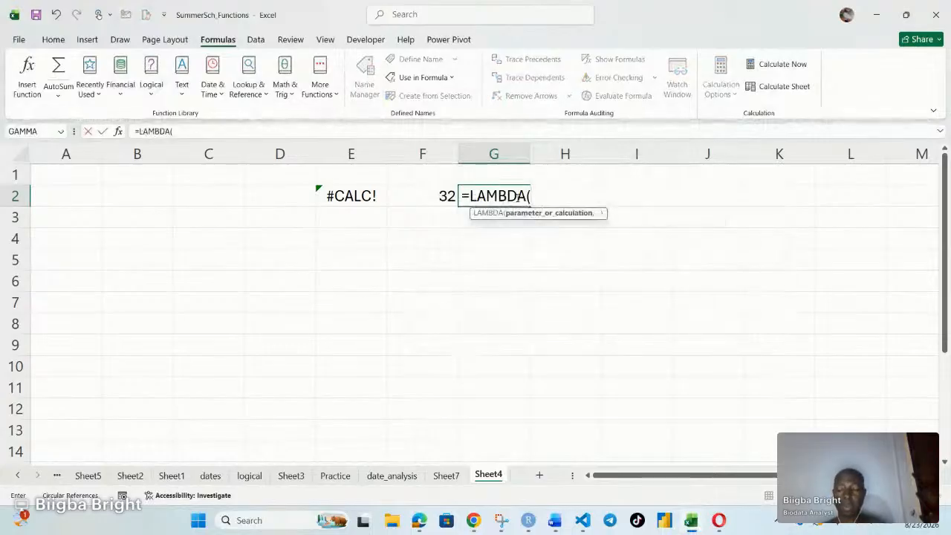
text(a)
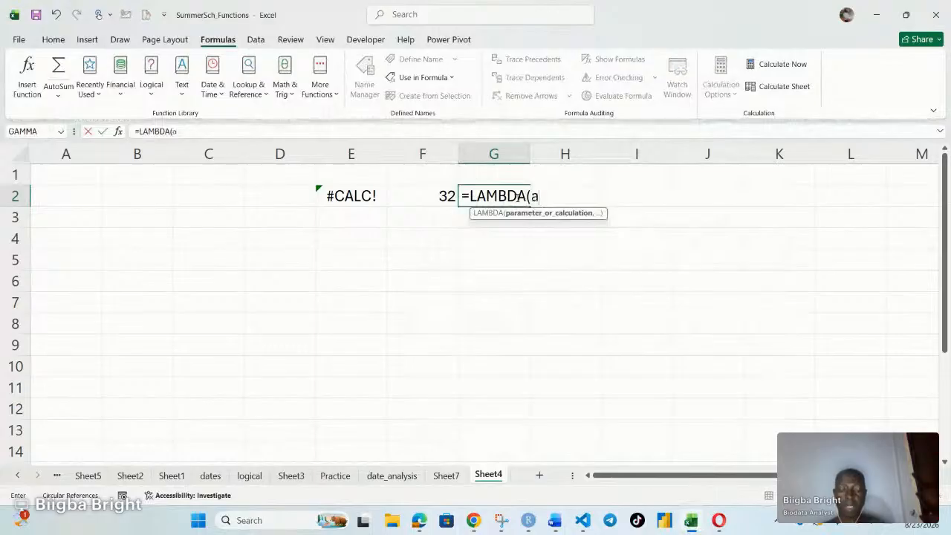
text(,)
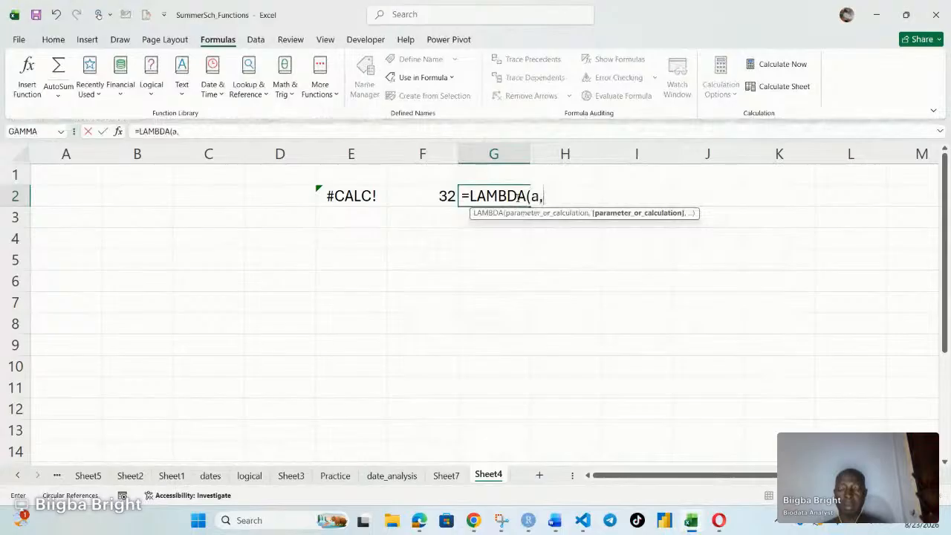
text(k)
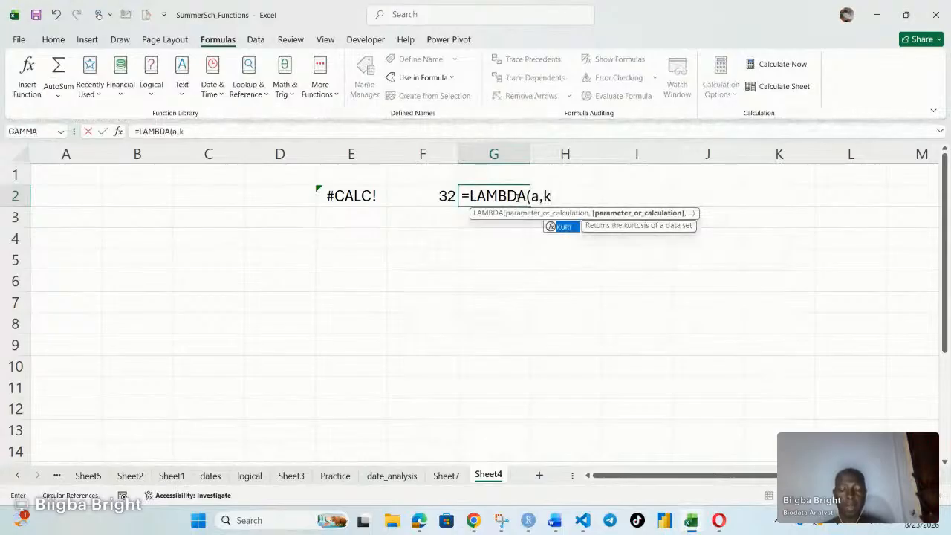
text(,)
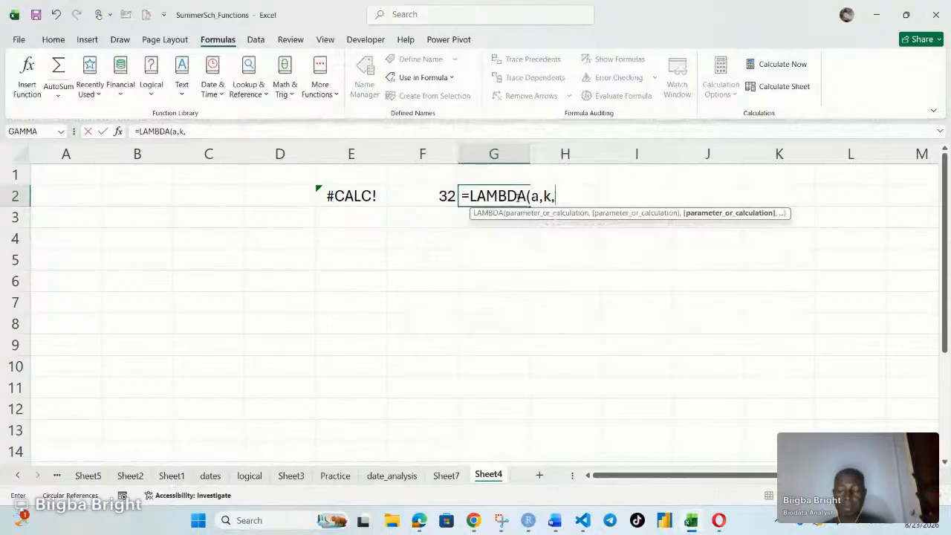
text(a+)
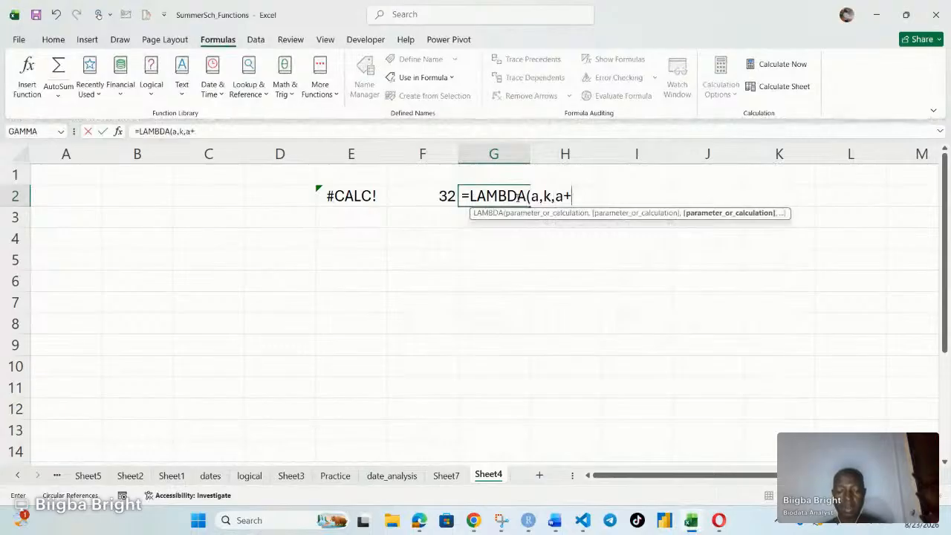
text(k)
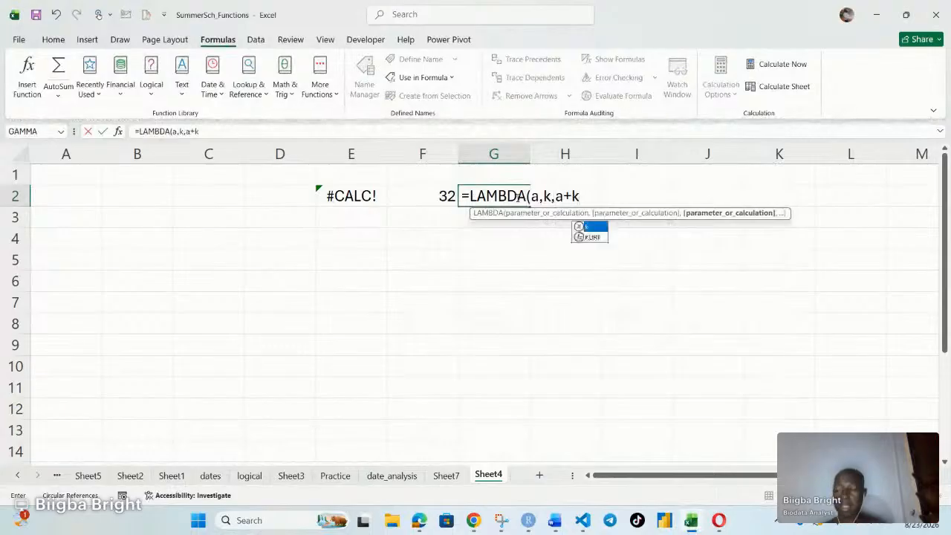
text())
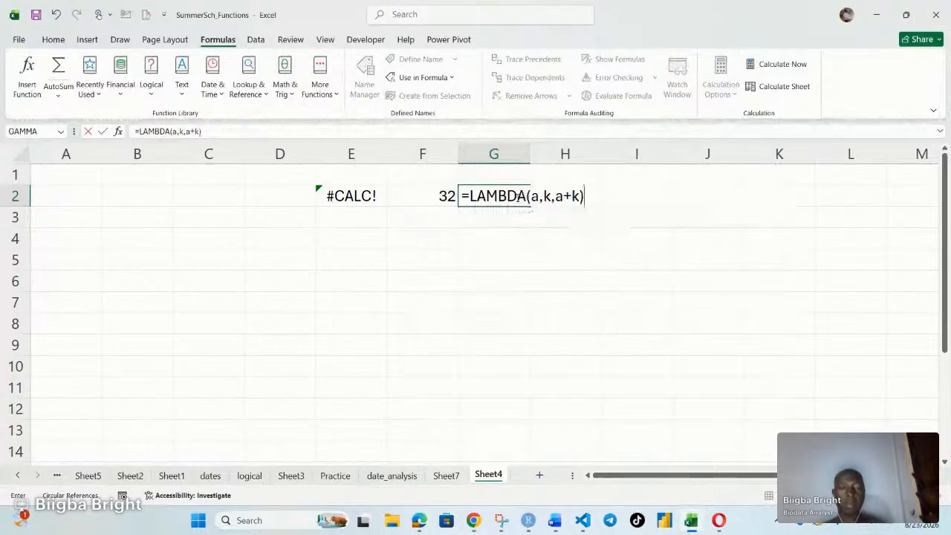
key(Return)
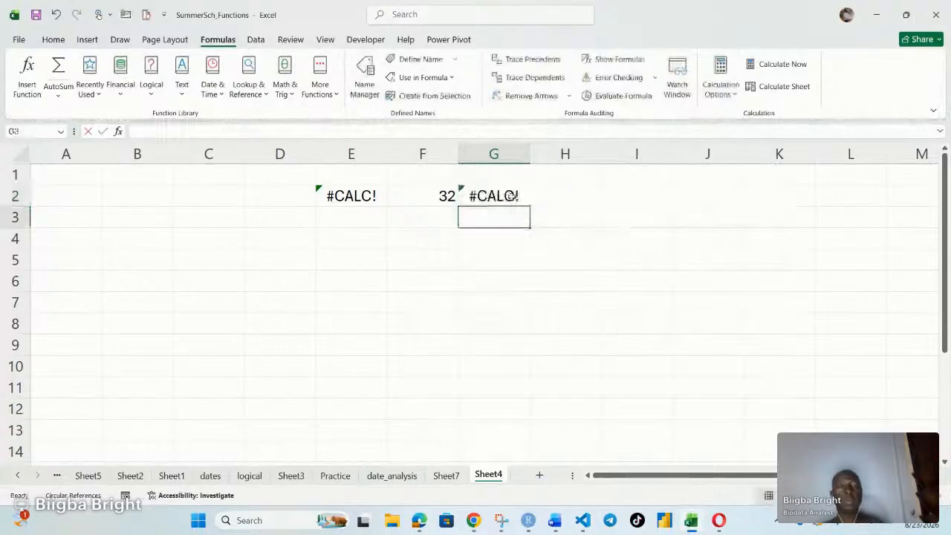
Test the LAMBDA formula in cell G2 by appending the arguments (7,9) to =LAMBDA(a,k,a+k)
click(492, 199)
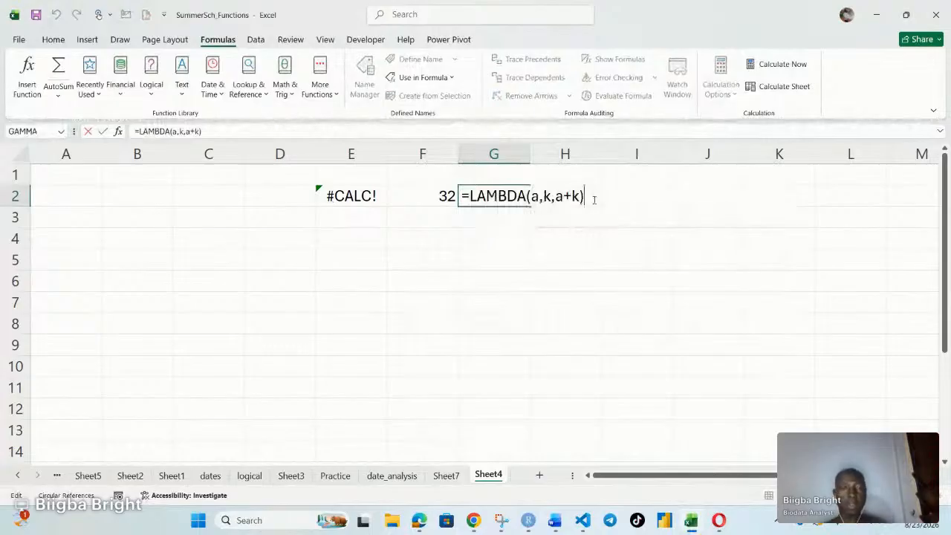
text(()
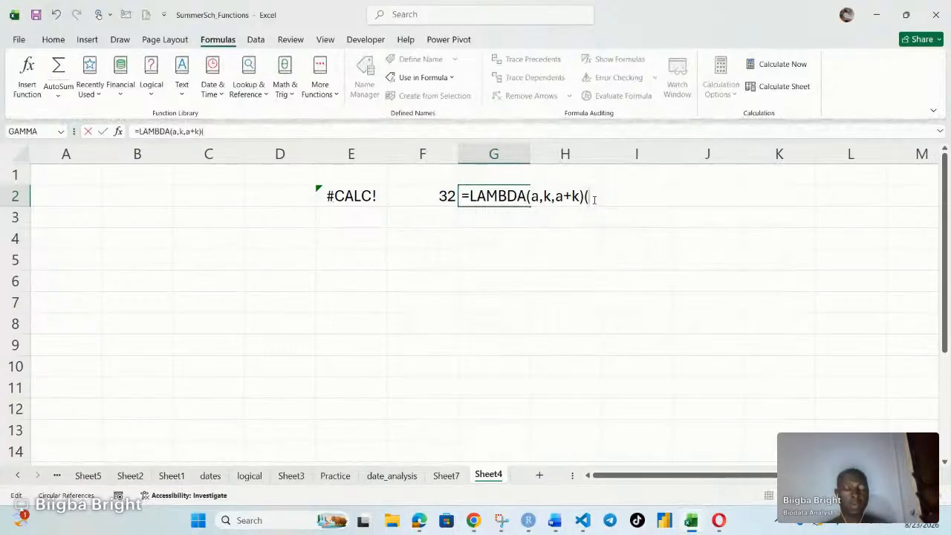
text(7)
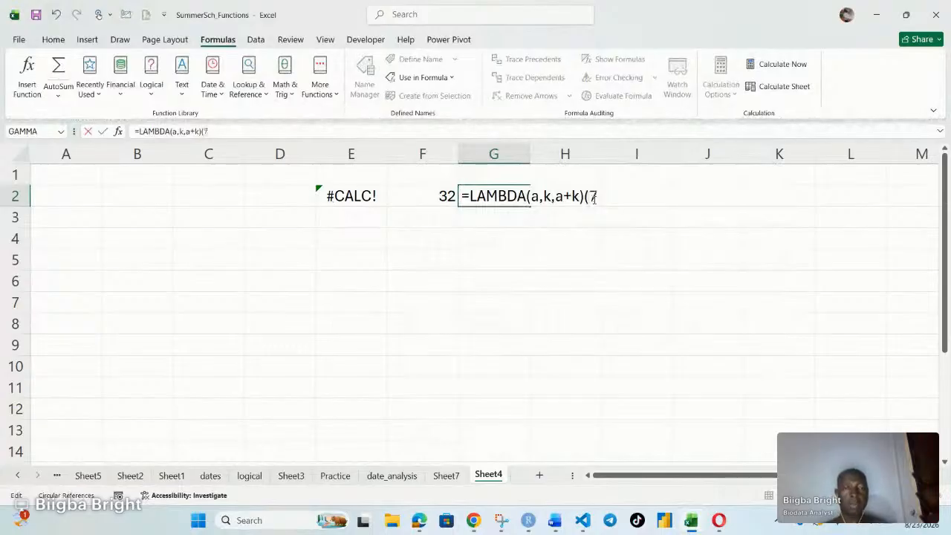
text(,)
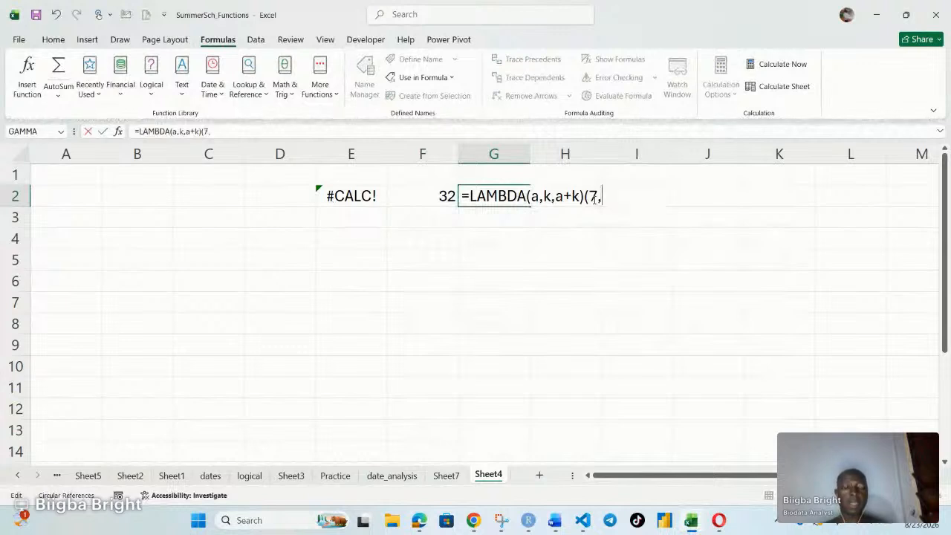
text(9)
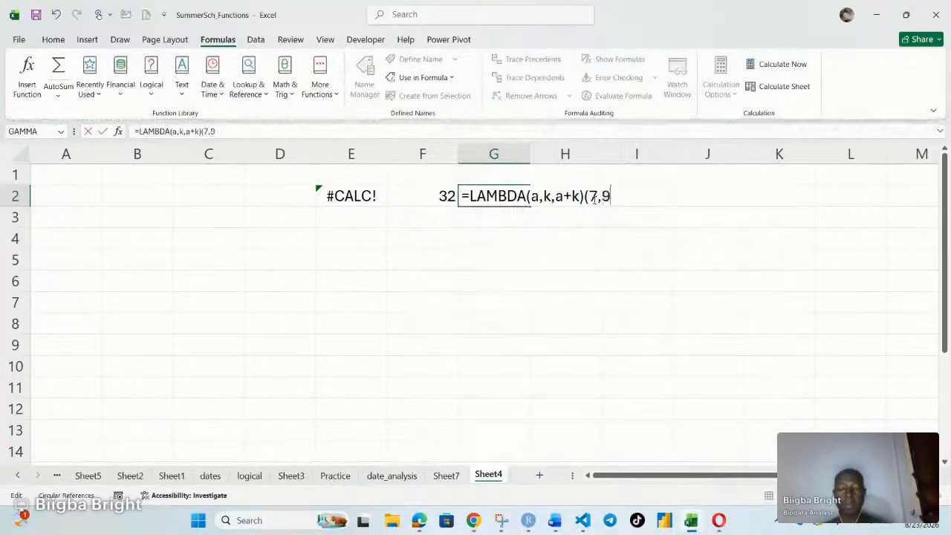
text())
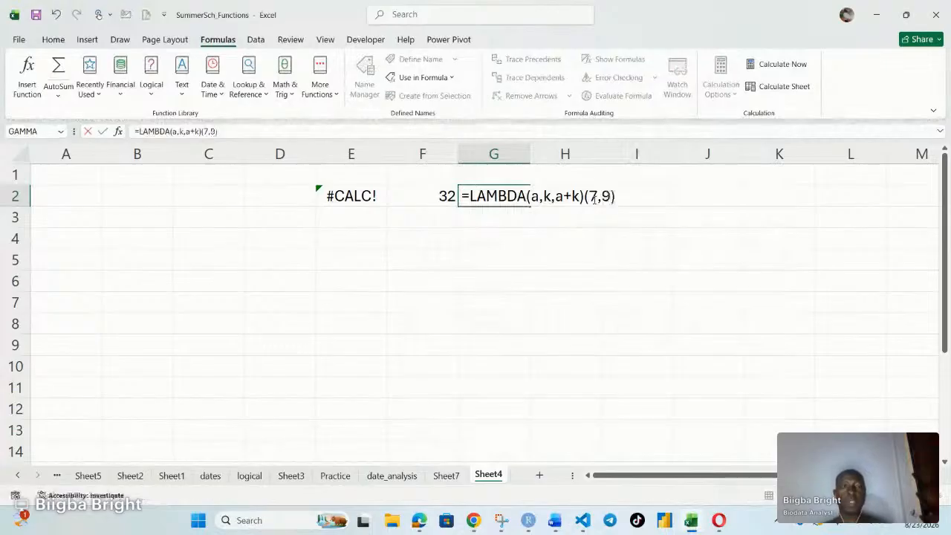
key(Return)
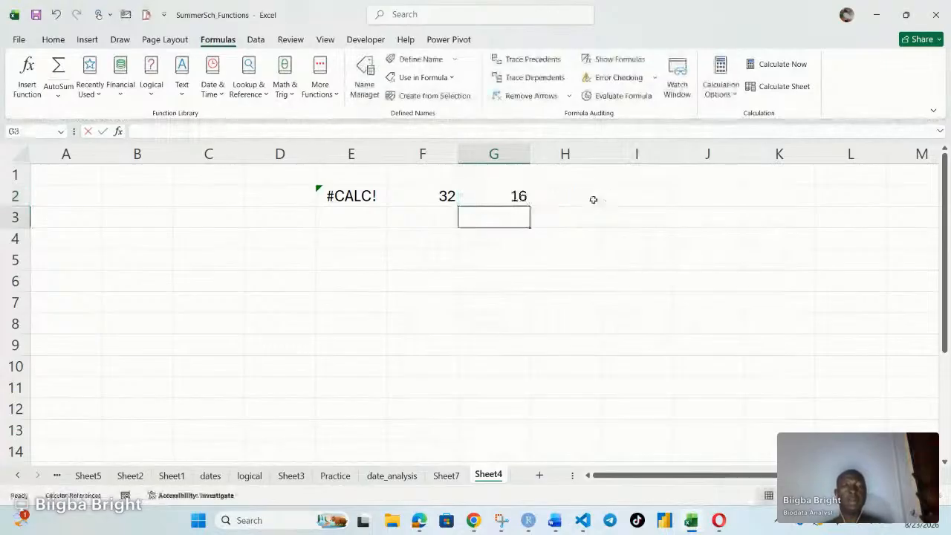
Remove the test arguments from the formula in G2 and copy =LAMBDA(a,k,a+k), leaving it in the cell
click(505, 195)
double_click(508, 194)
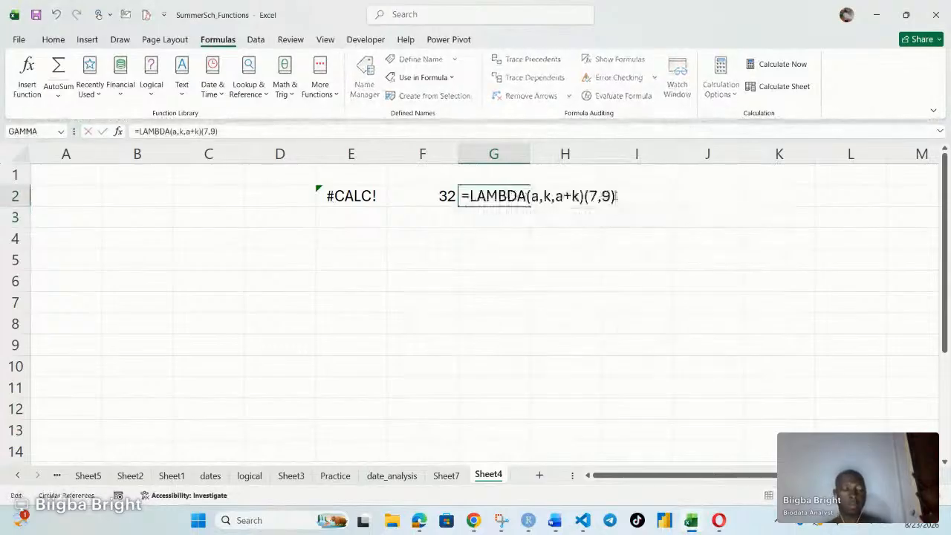
key(BackSpace)
key(BackSpace)
key(BackSpace)
key(BackSpace)
key(BackSpace)
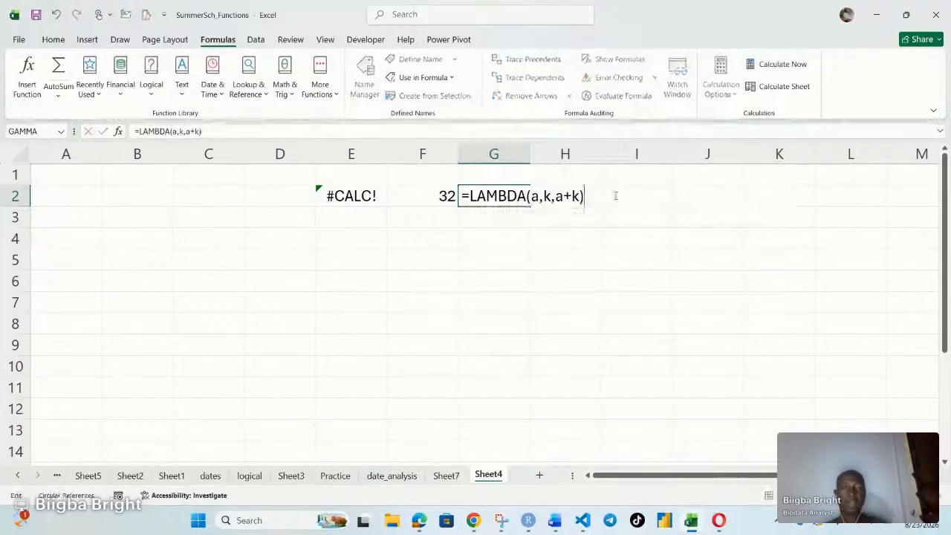
click(206, 131)
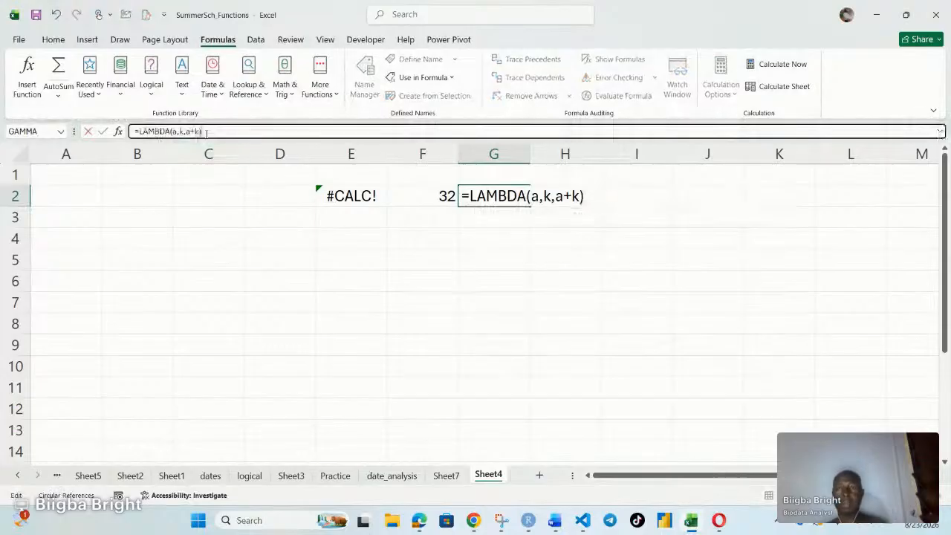
drag(207, 132, 107, 128)
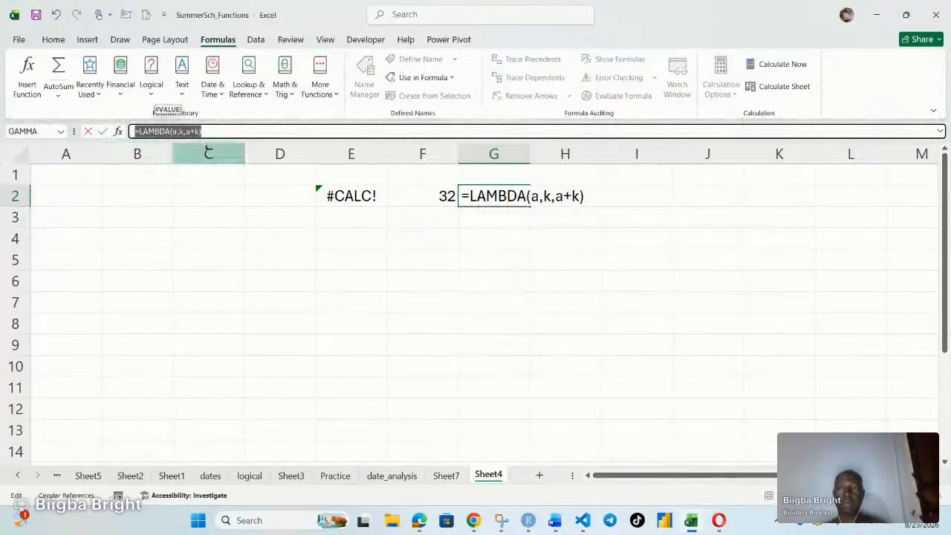
click(191, 130)
key(Return)
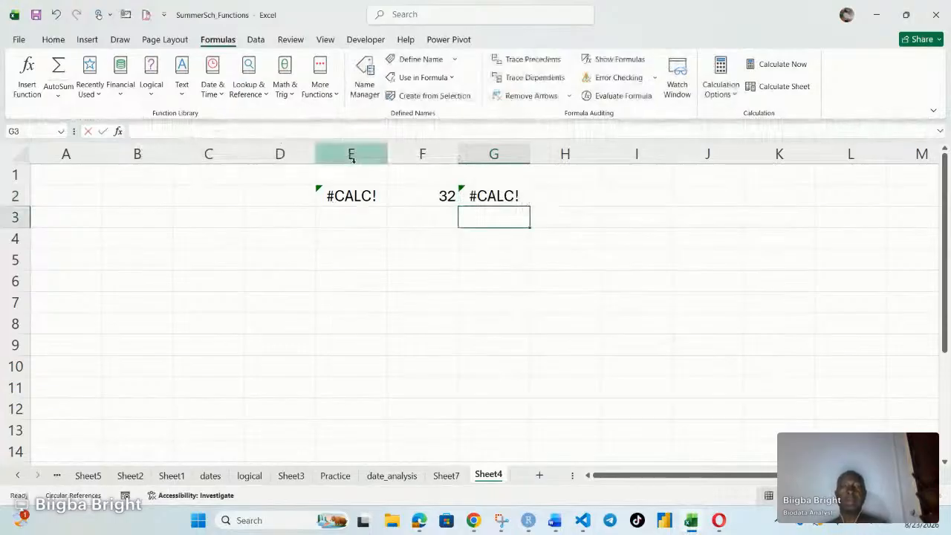
Start a new defined name in the Name Manager and name it add_2
click(365, 83)
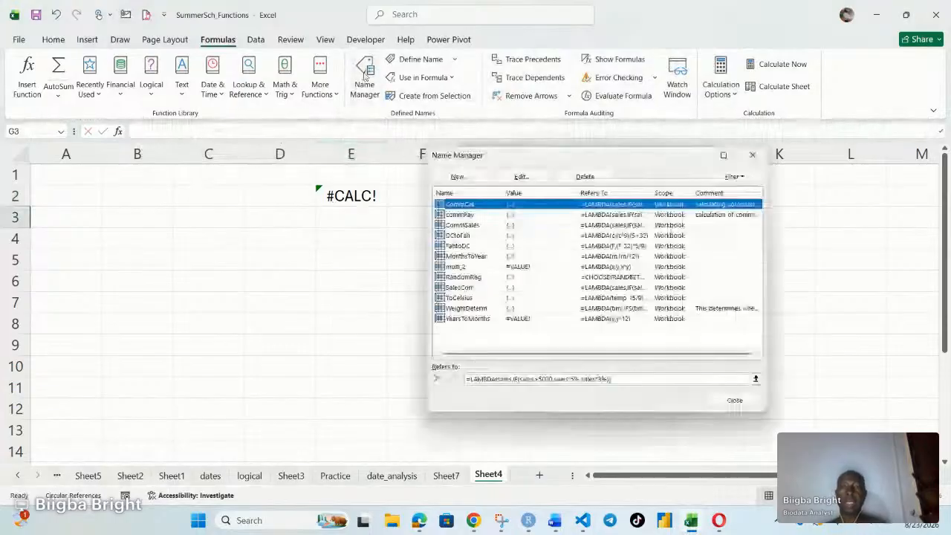
click(462, 174)
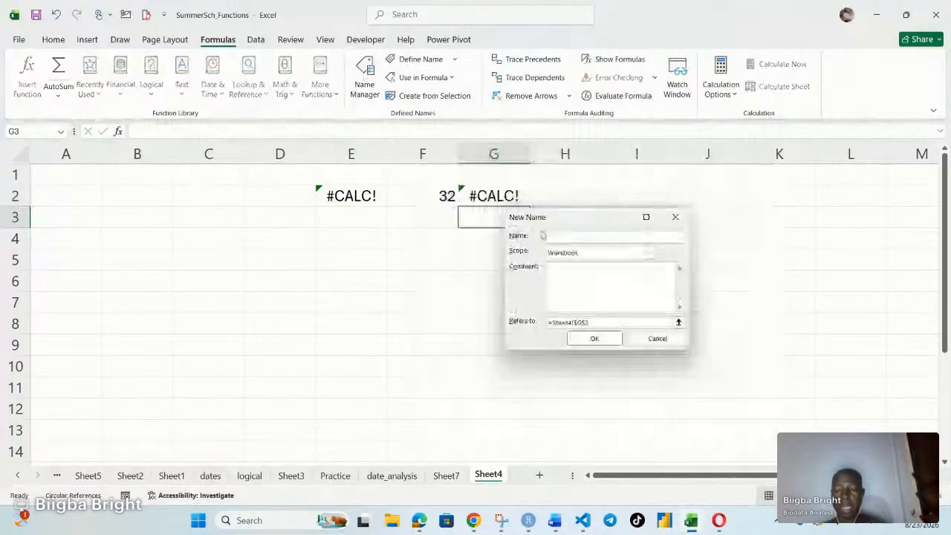
text(ad)
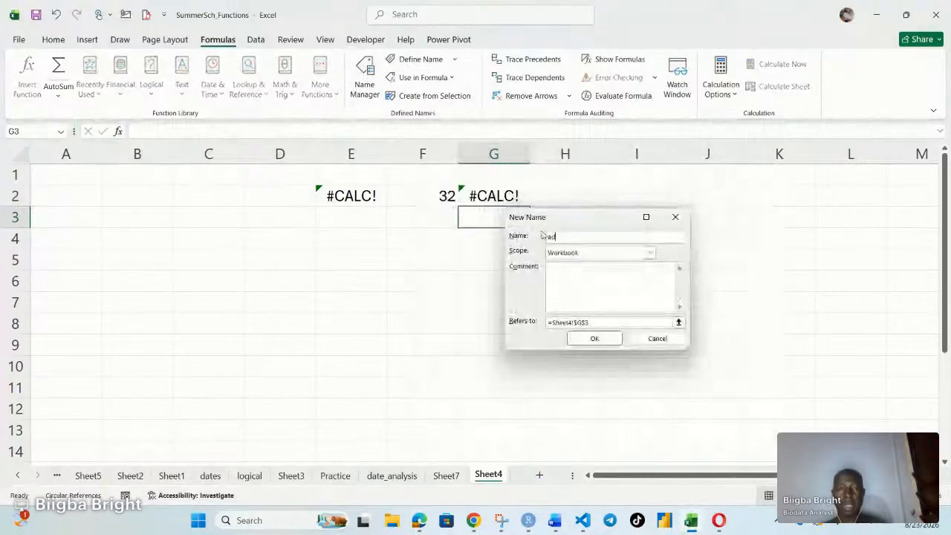
text(d)
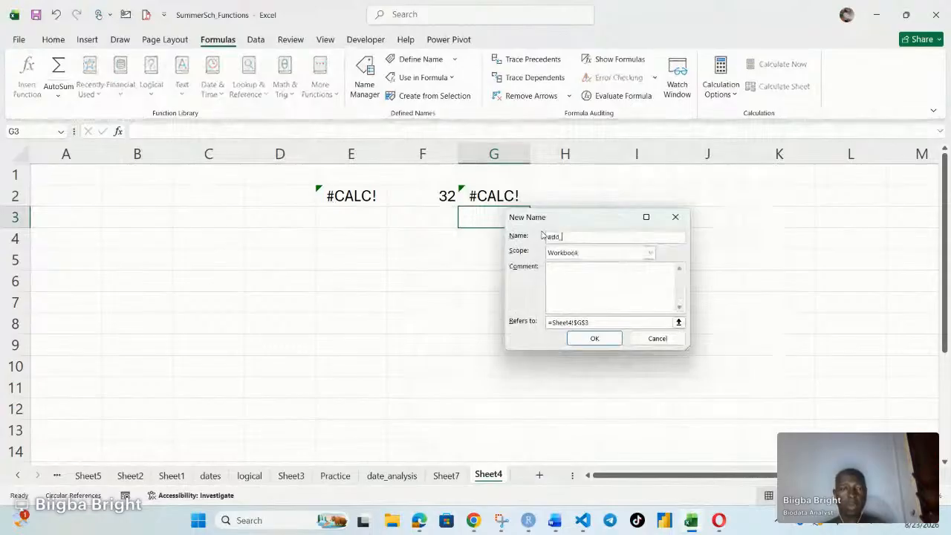
text(_3)
key(BackSpace)
text(2)
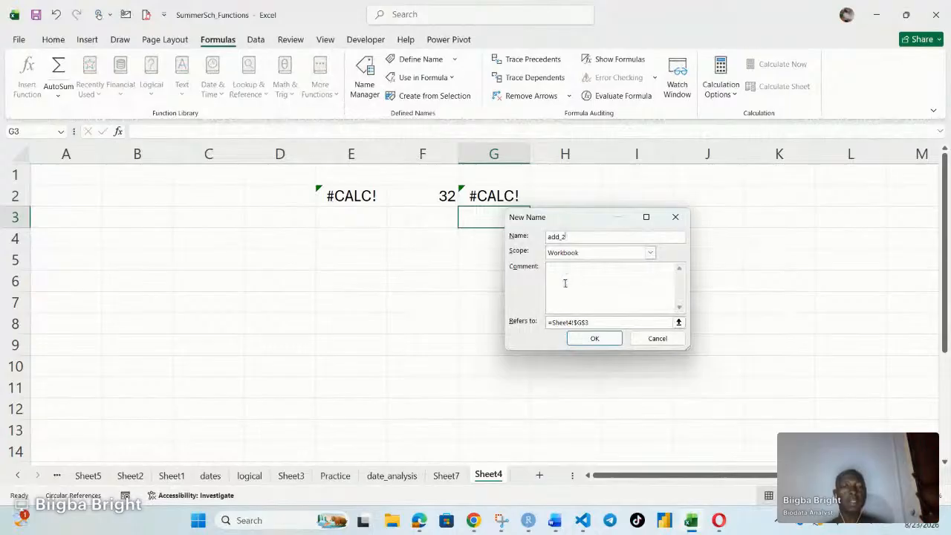
Replace the new name's cell reference with the copied formula =LAMBDA(a,k,a+k)
click(593, 322)
key(BackSpace)
key(BackSpace)
key(BackSpace)
key(BackSpace)
key(BackSpace)
key(BackSpace)
key(BackSpace)
key(BackSpace)
key(BackSpace)
key(BackSpace)
key(BackSpace)
key(BackSpace)
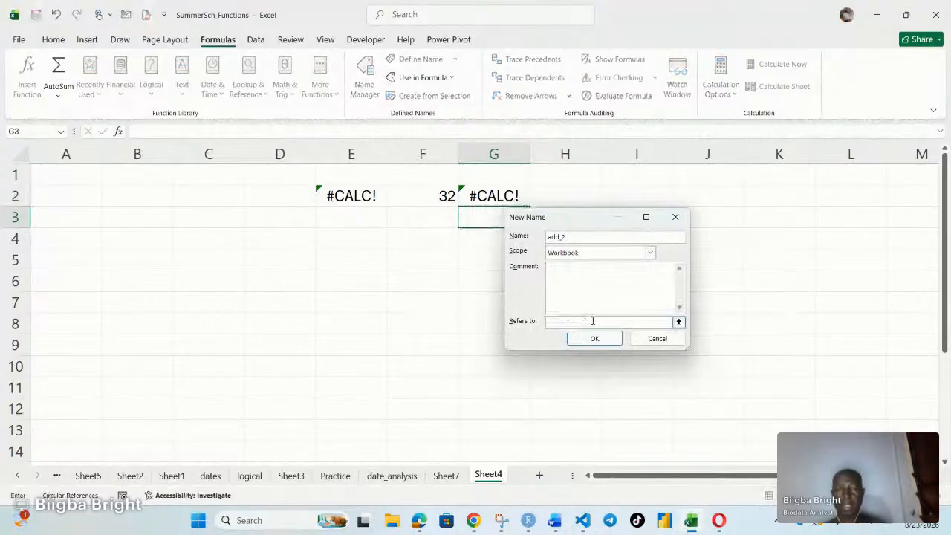
key(ctrl+v)
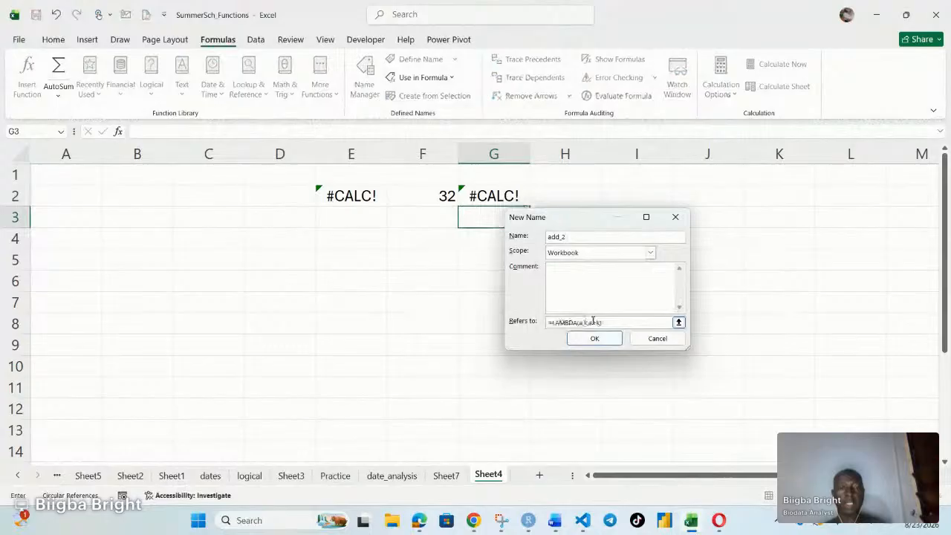
Add the comment "this function adds two numbers" to add_2, save the name and close the Name Manager
click(562, 276)
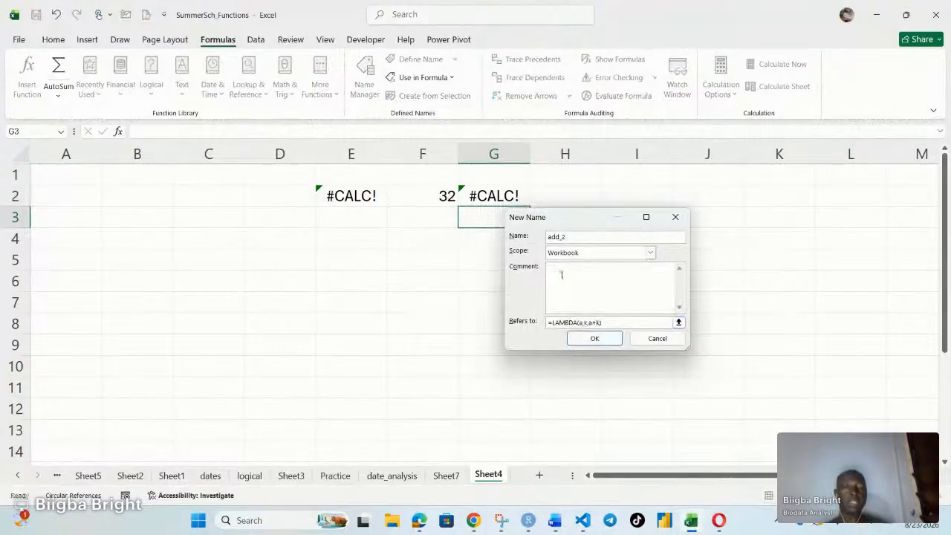
text(t)
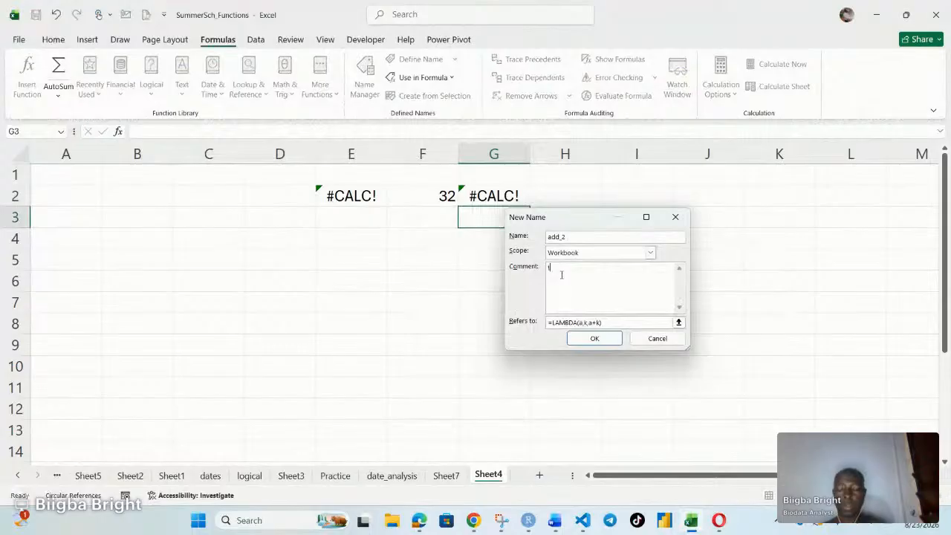
text(his )
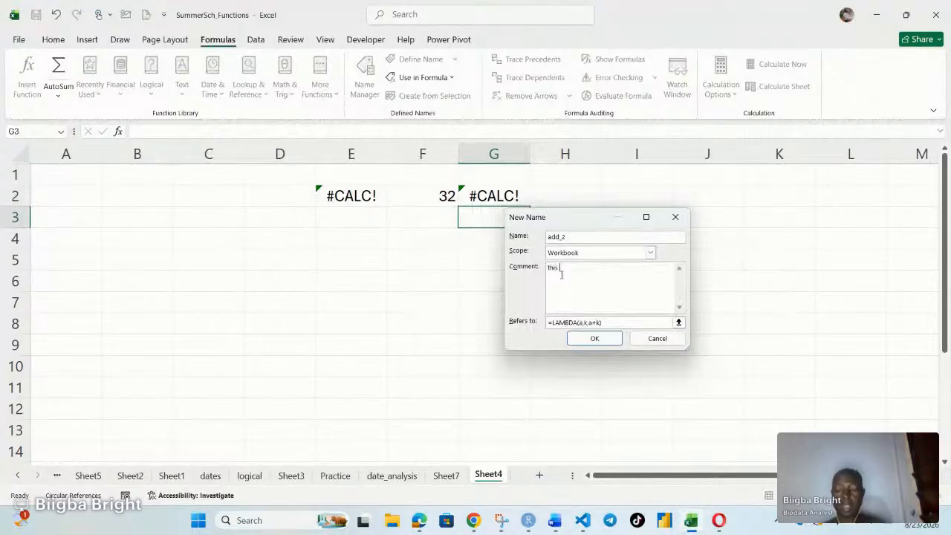
text(function)
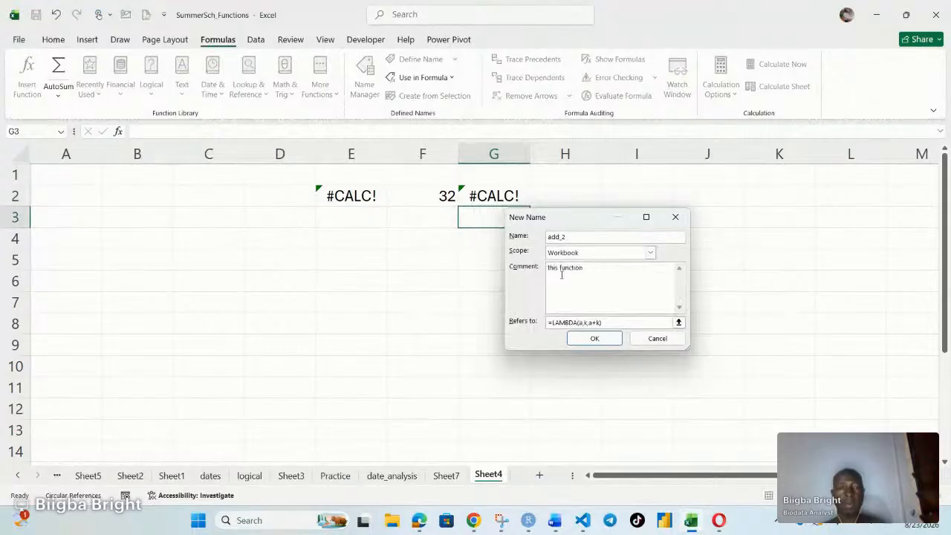
text( adds)
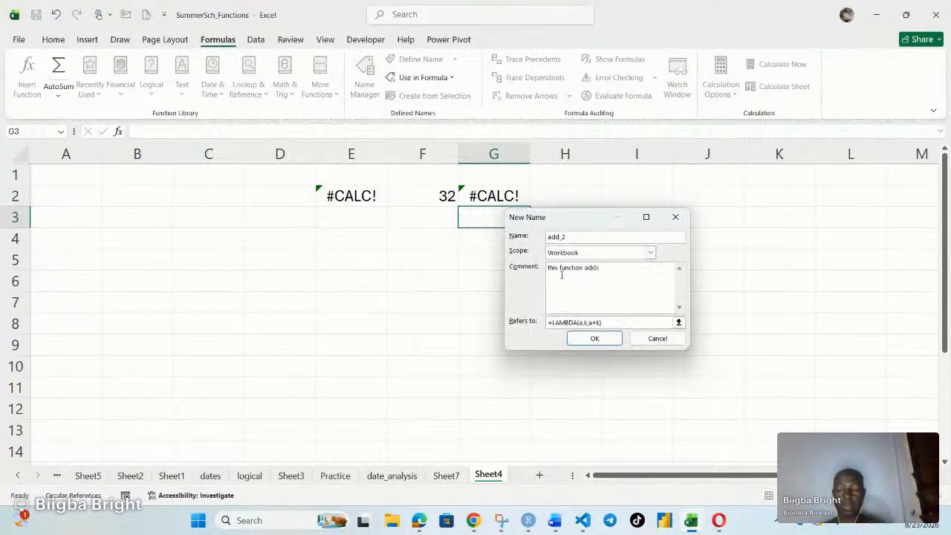
text( two numbers)
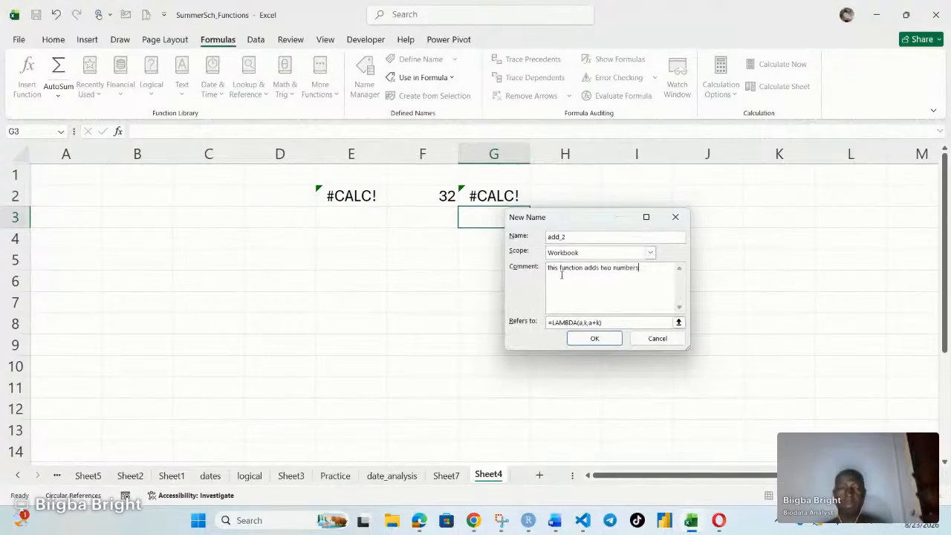
click(595, 339)
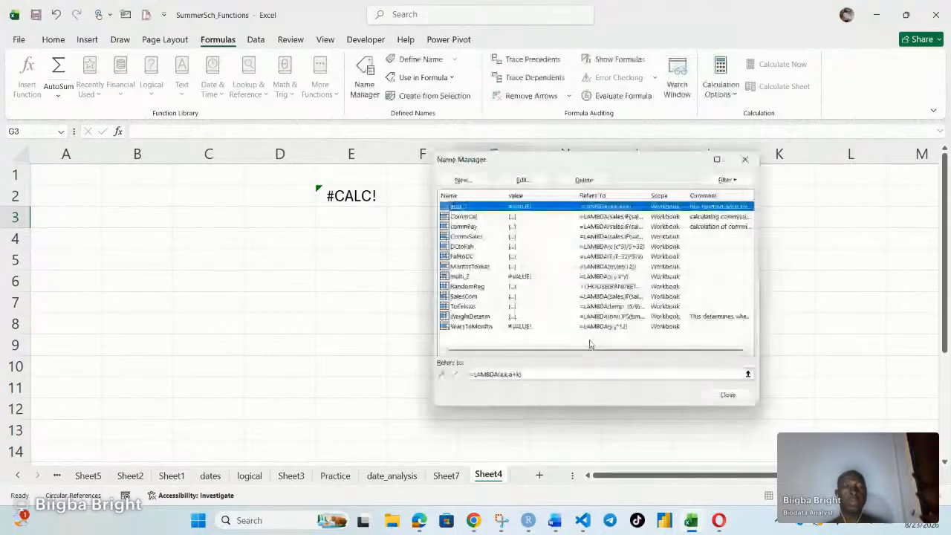
click(728, 395)
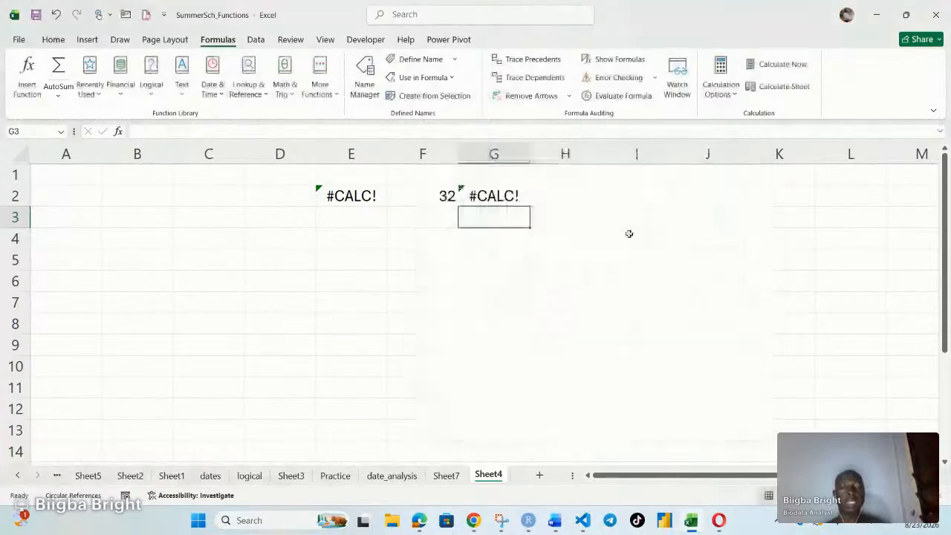
Test the custom function by entering =add_2(89,50) in cell H2
click(565, 196)
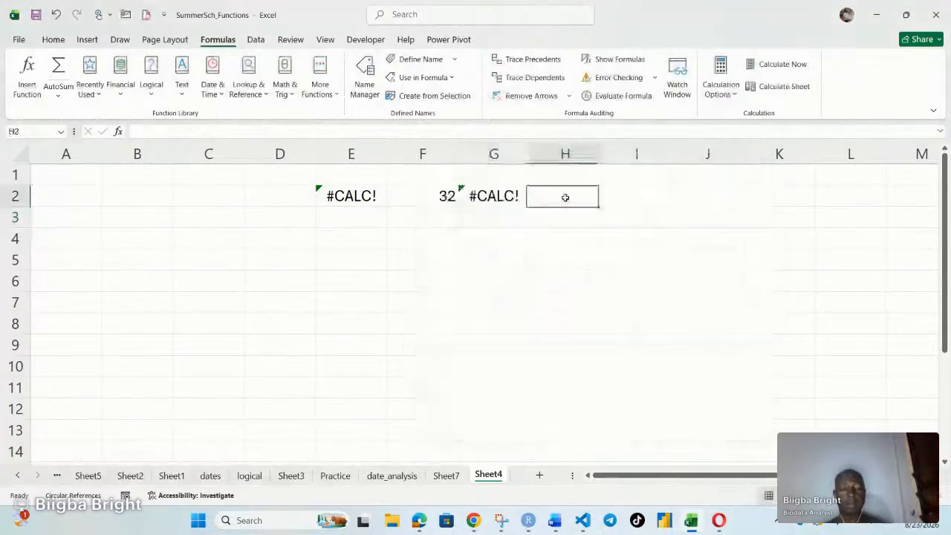
text(=add)
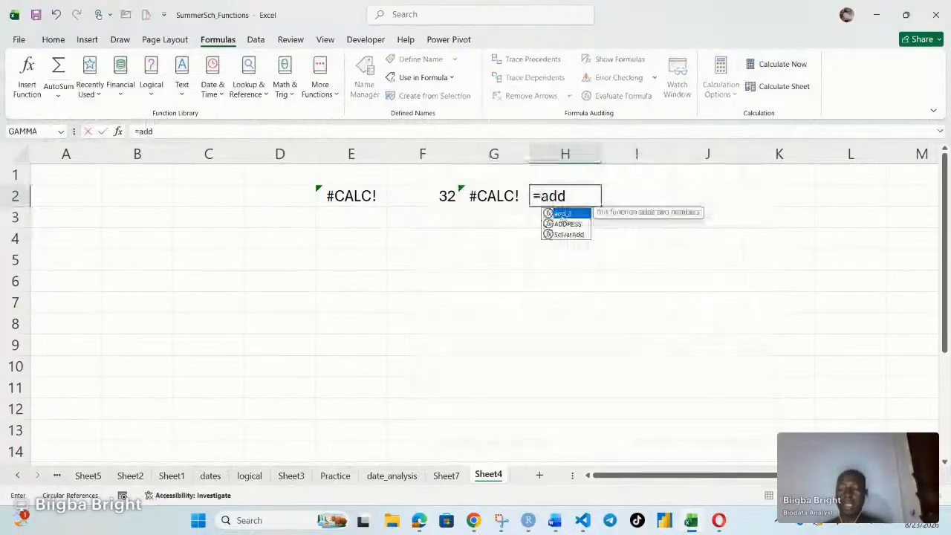
double_click(563, 213)
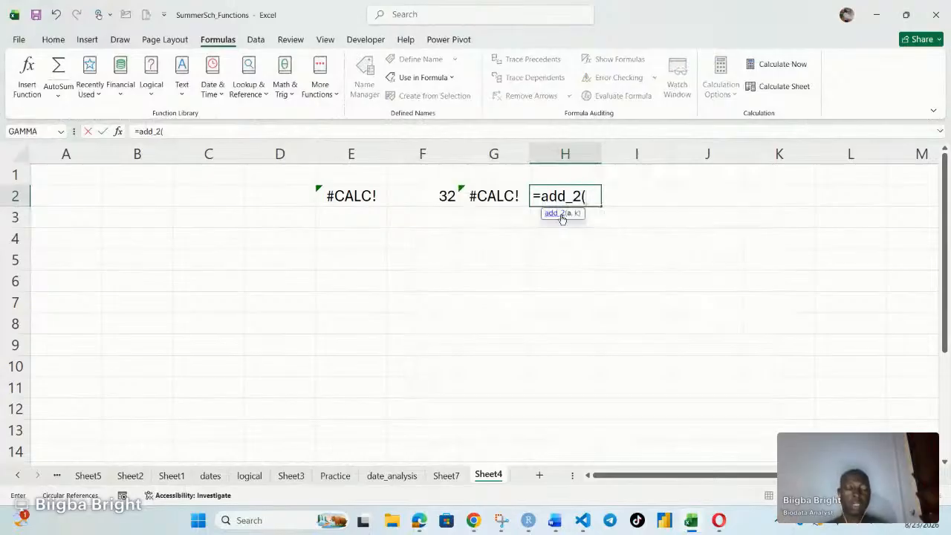
text(89,)
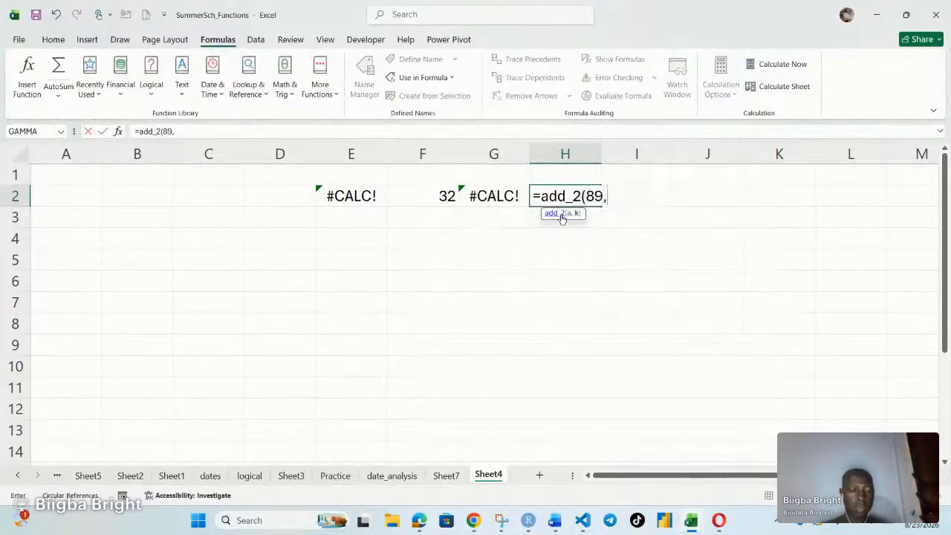
text(50))
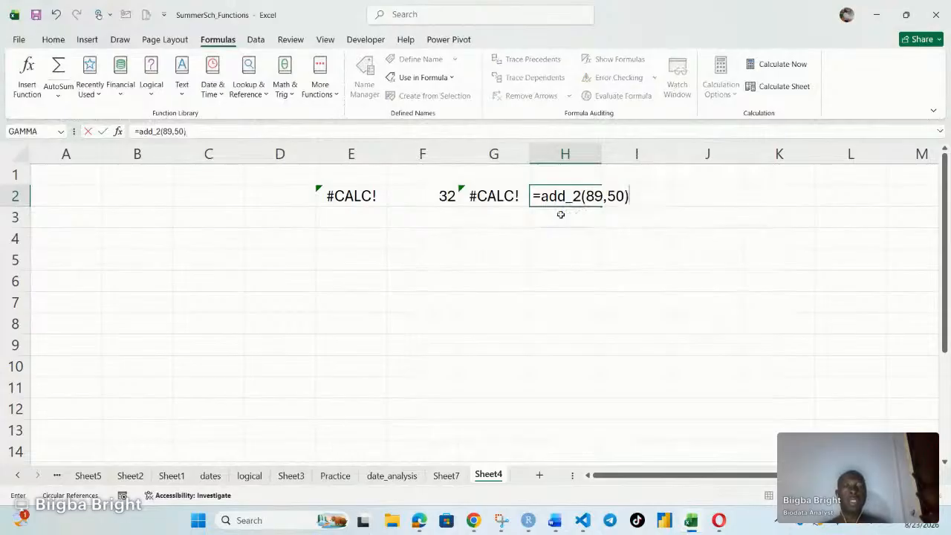
click(340, 260)
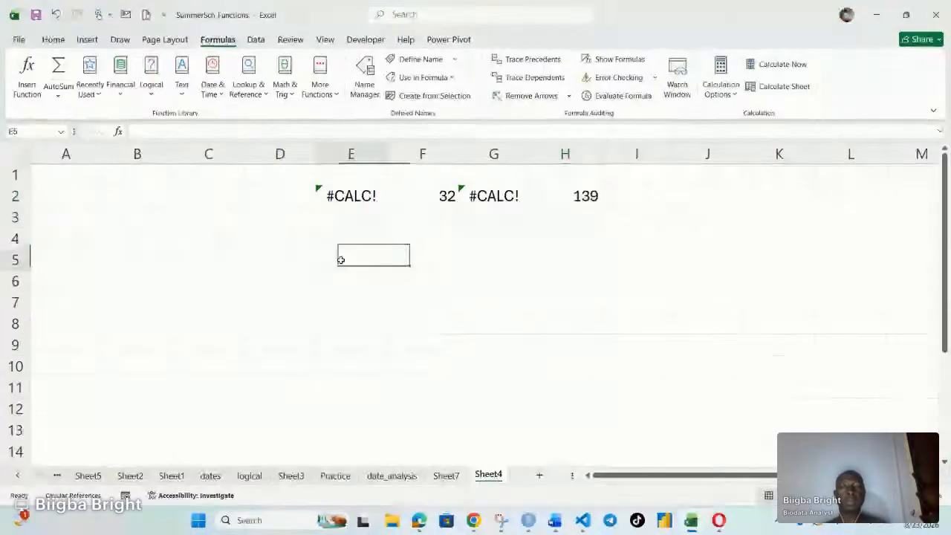
Review the LAMBDA formulas stored in cells E2 and G2
double_click(356, 193)
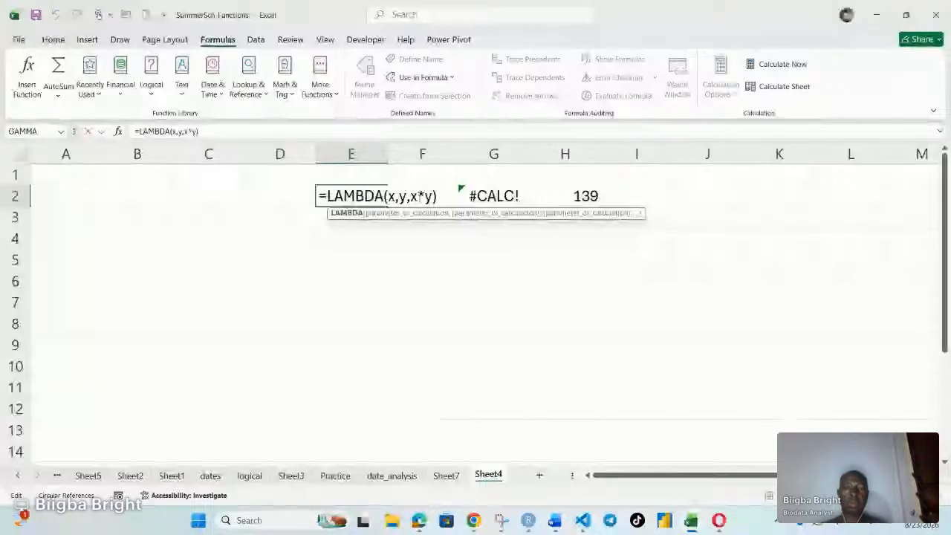
click(488, 195)
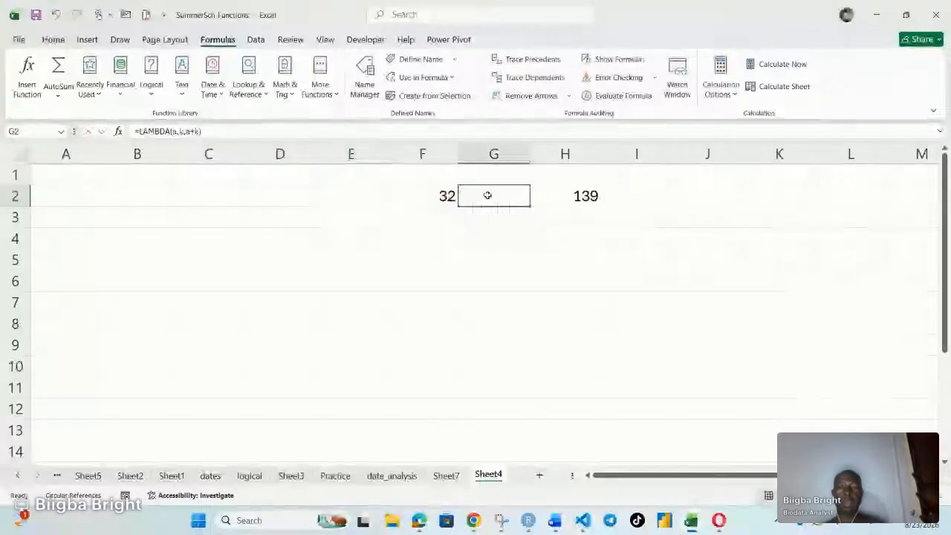
Label the examples by entering multi in cell E2, ADD in G2 and bmi in E4
click(364, 196)
text(multi)
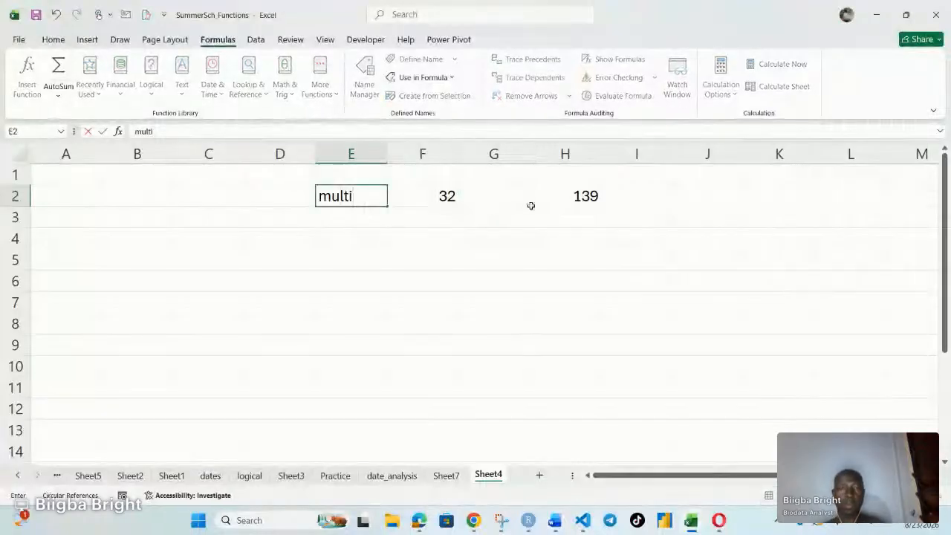
click(510, 195)
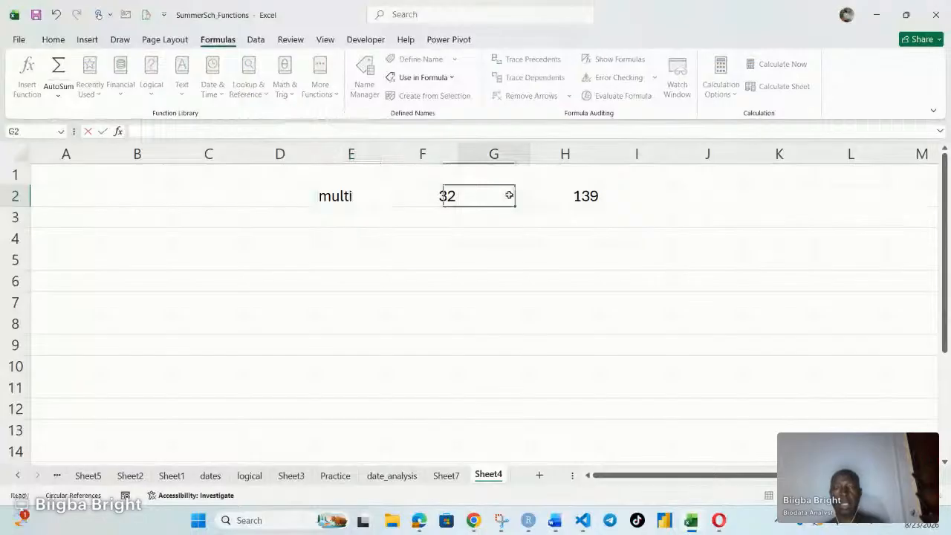
text(ADD)
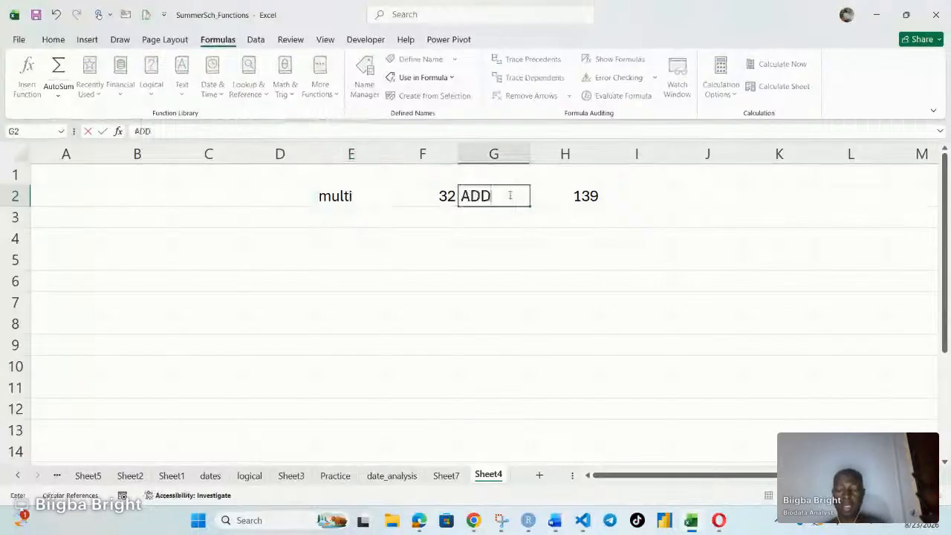
click(334, 238)
text(bmi)
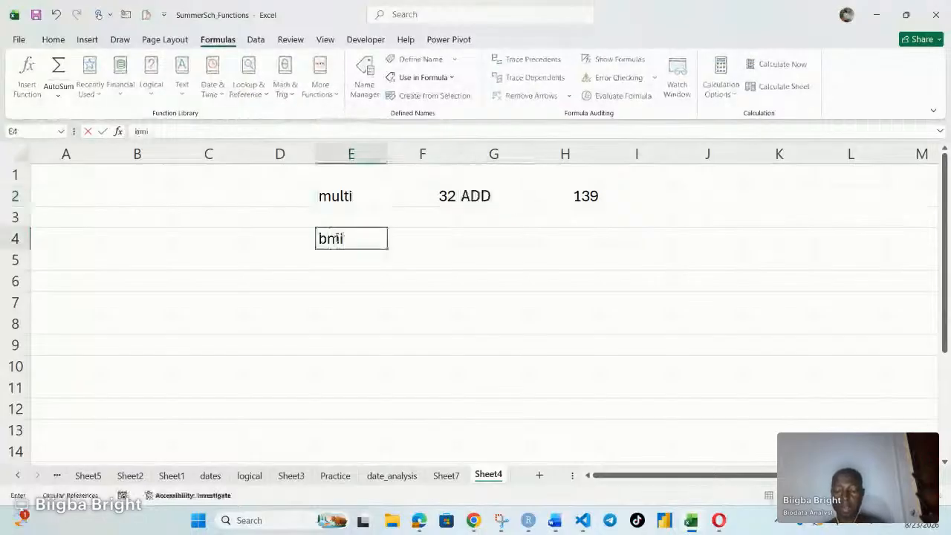
Enter the BMI formula =LAMBDA(wt,ht,wt/ht^2) in cell F4
click(434, 240)
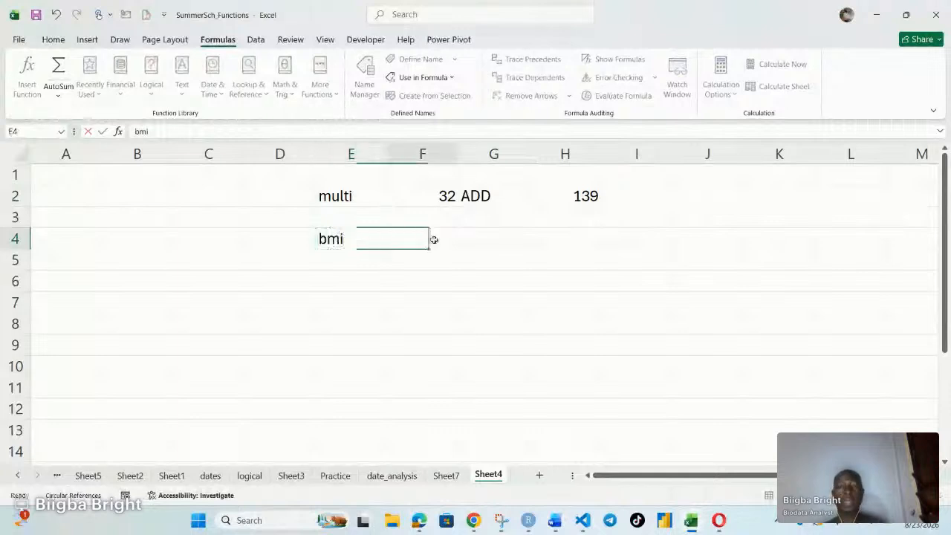
text(=)
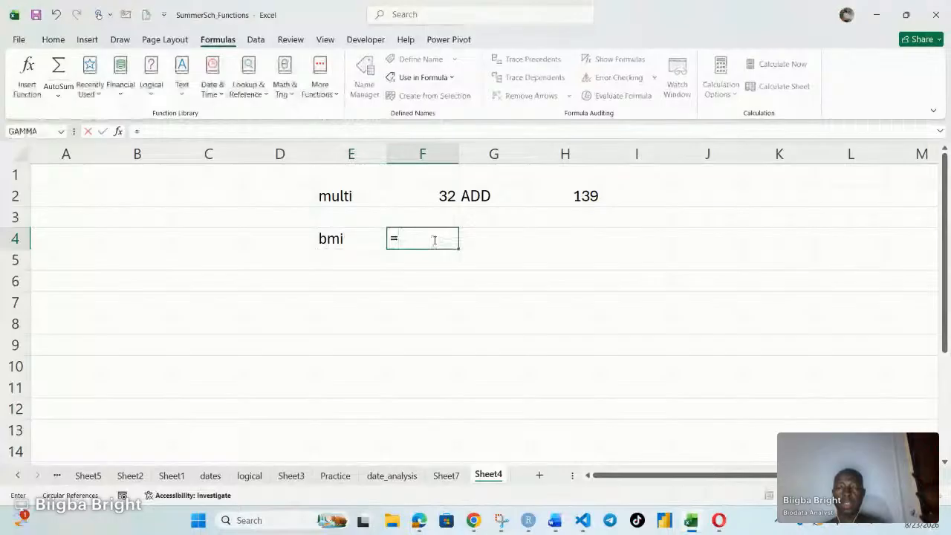
text(lam)
key(Tab)
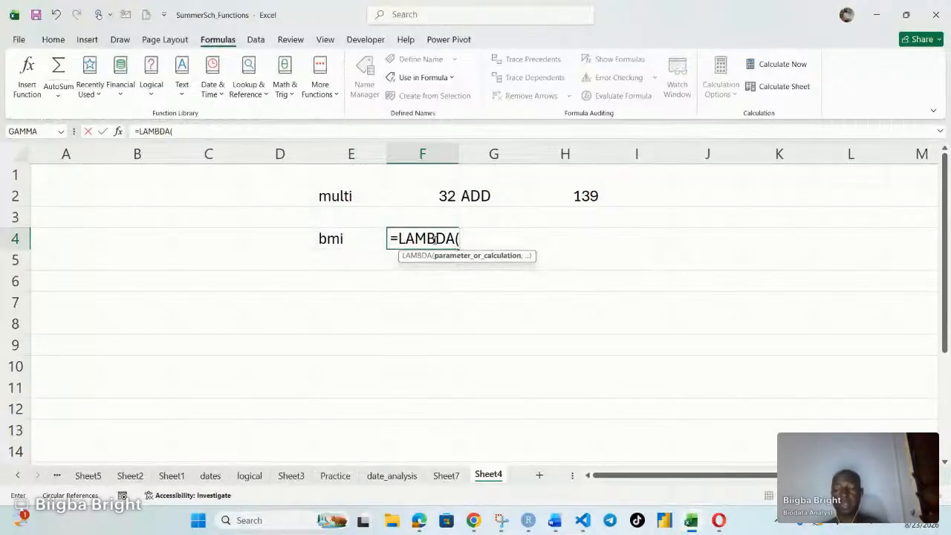
text(wt,)
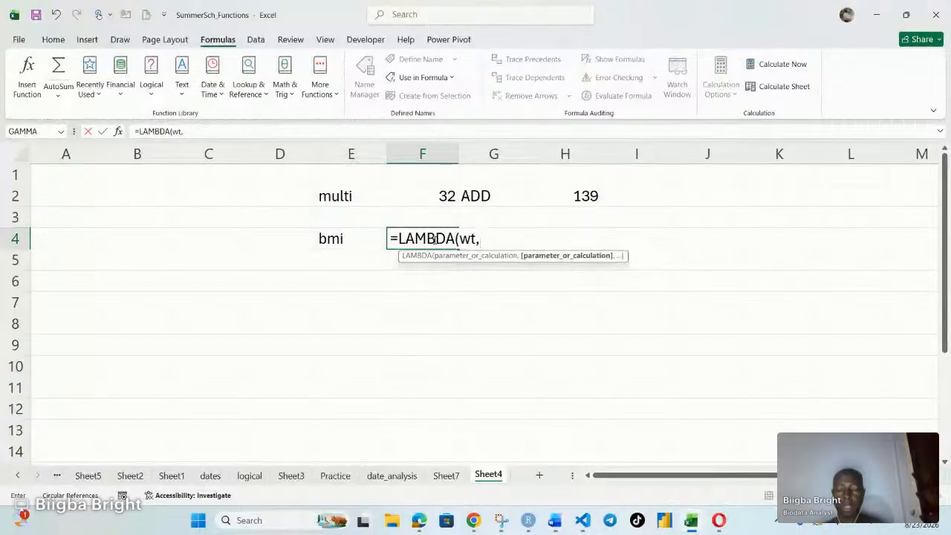
text(ht)
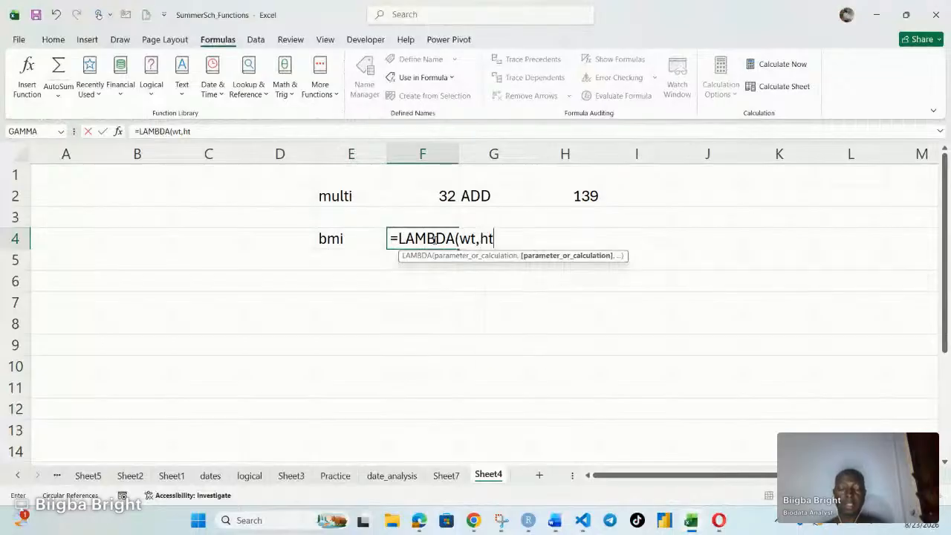
text(,)
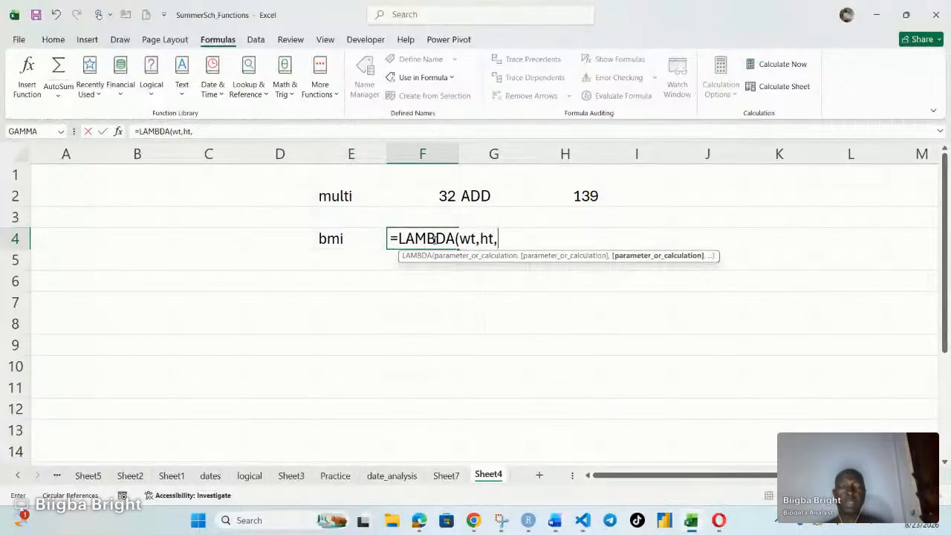
text(wt)
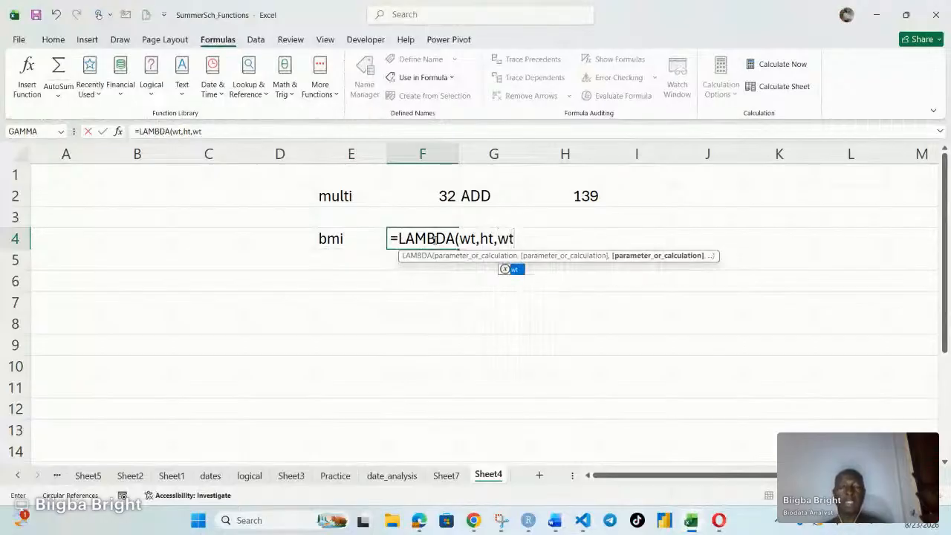
text(/)
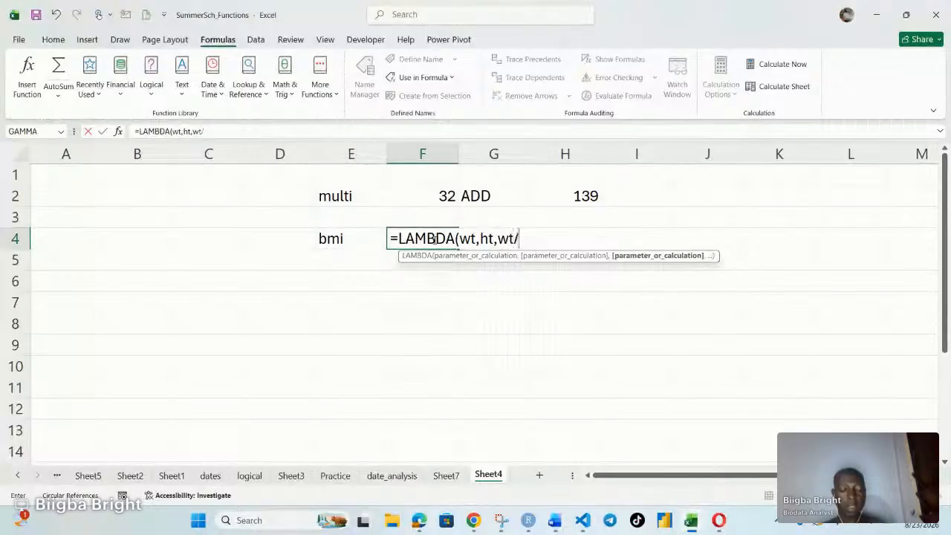
text(ht)
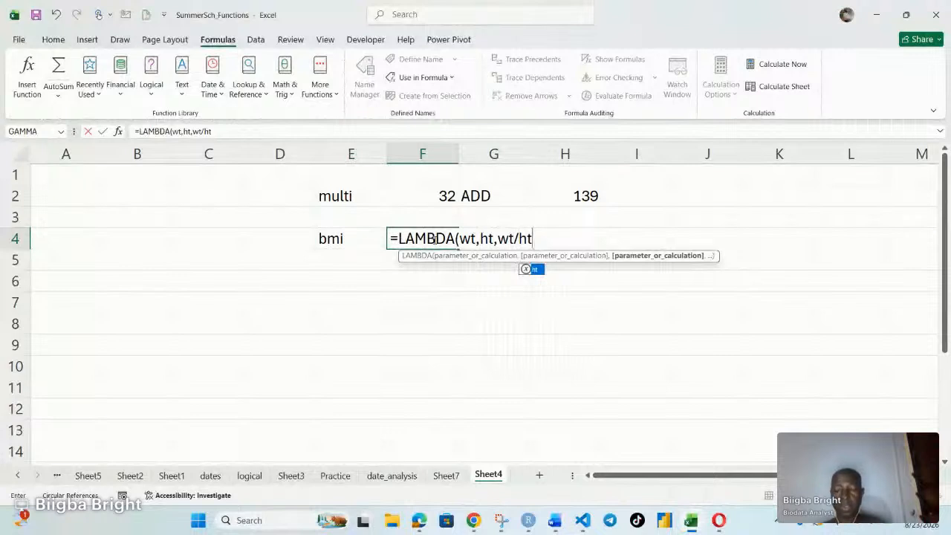
text(^)
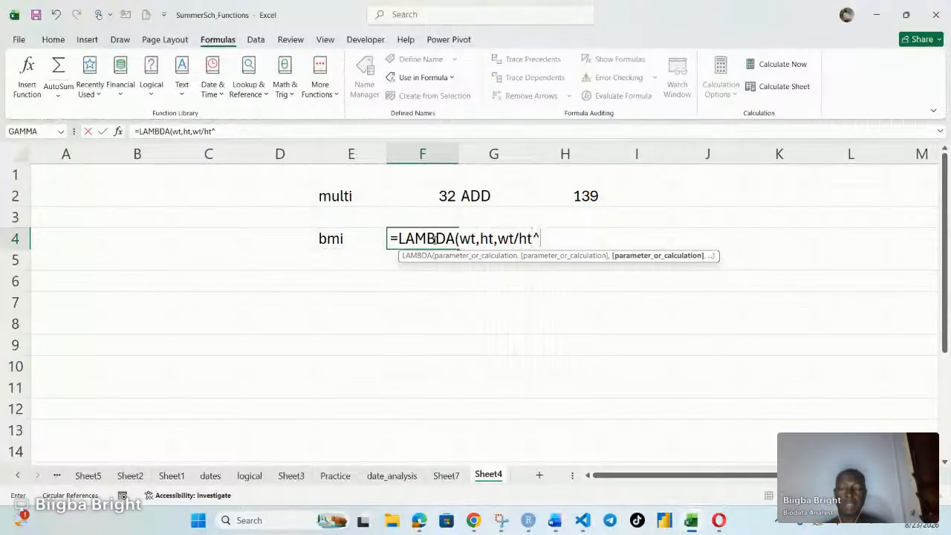
text(2)
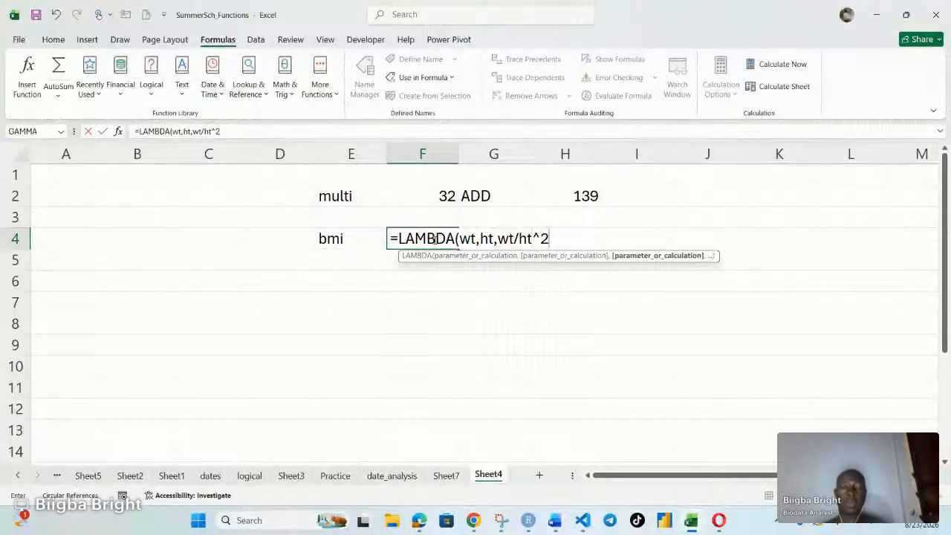
text())
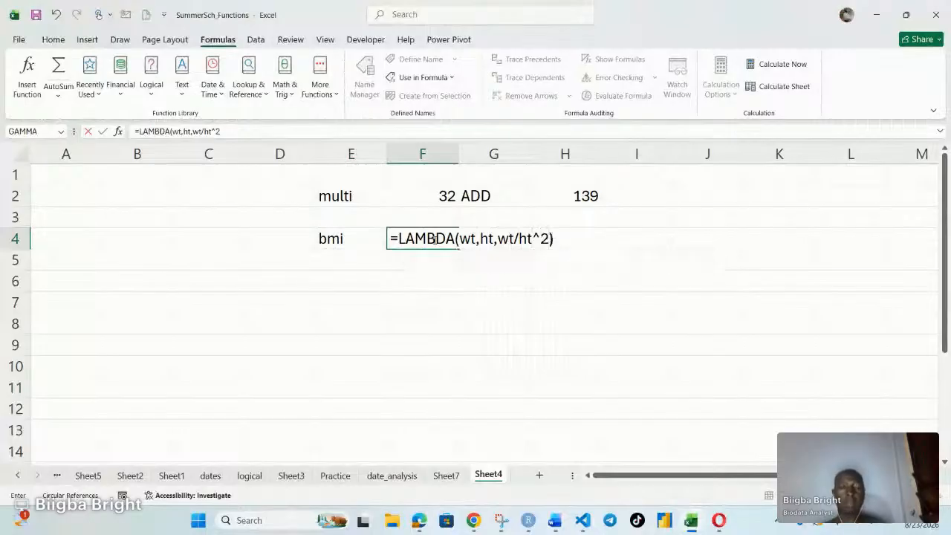
key(Return)
Test the LAMBDA in F4 by appending the arguments (30,31) to the formula
click(435, 239)
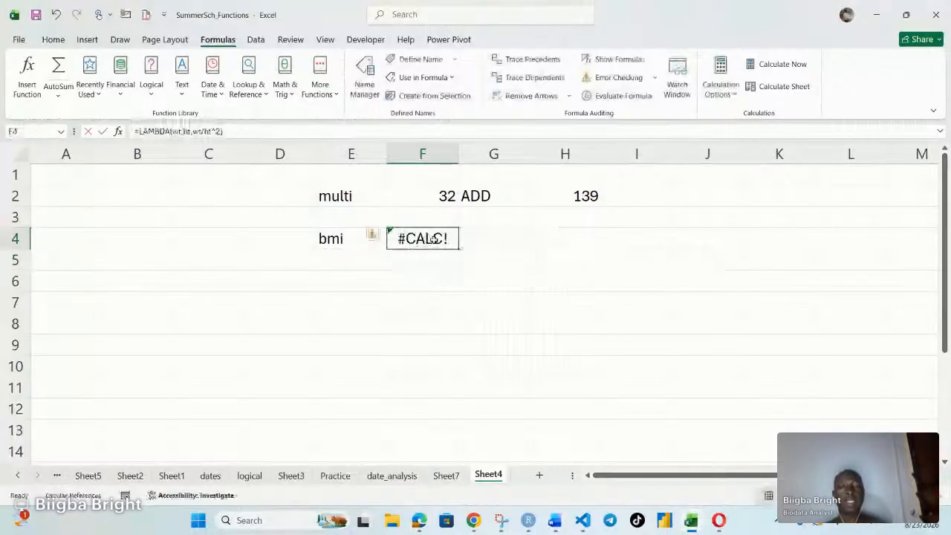
double_click(434, 239)
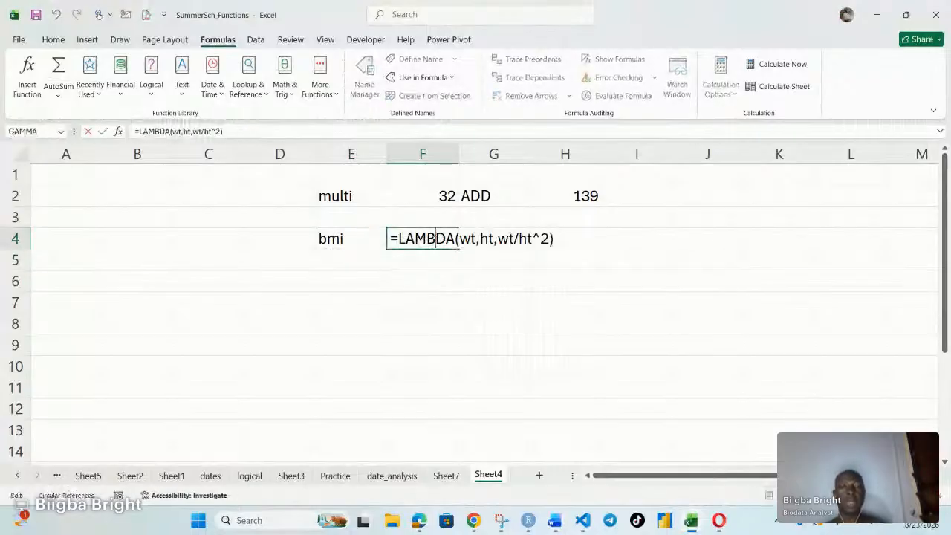
click(565, 236)
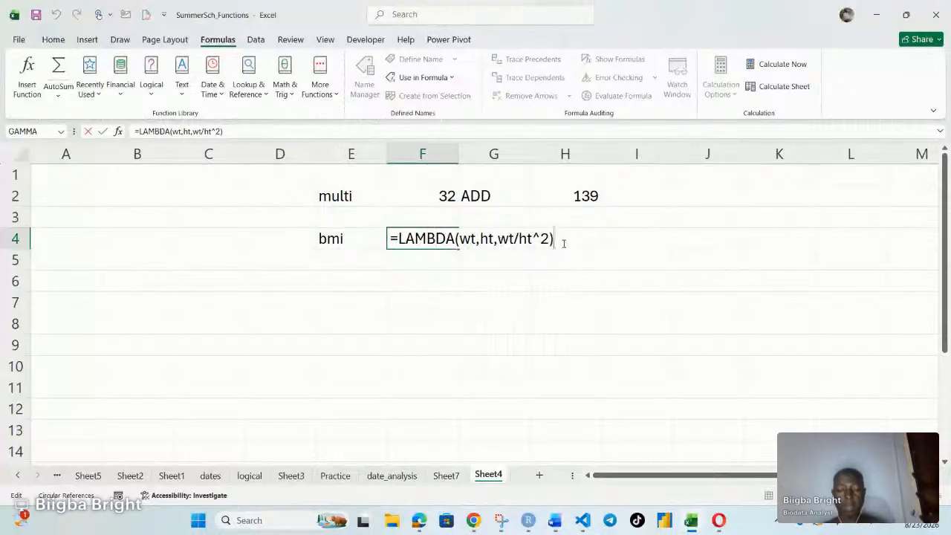
text(()
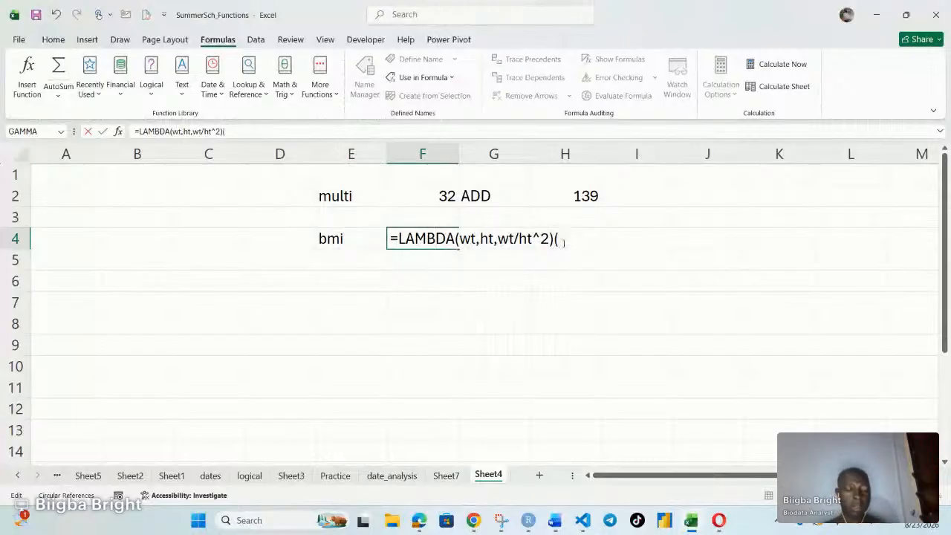
text(30)
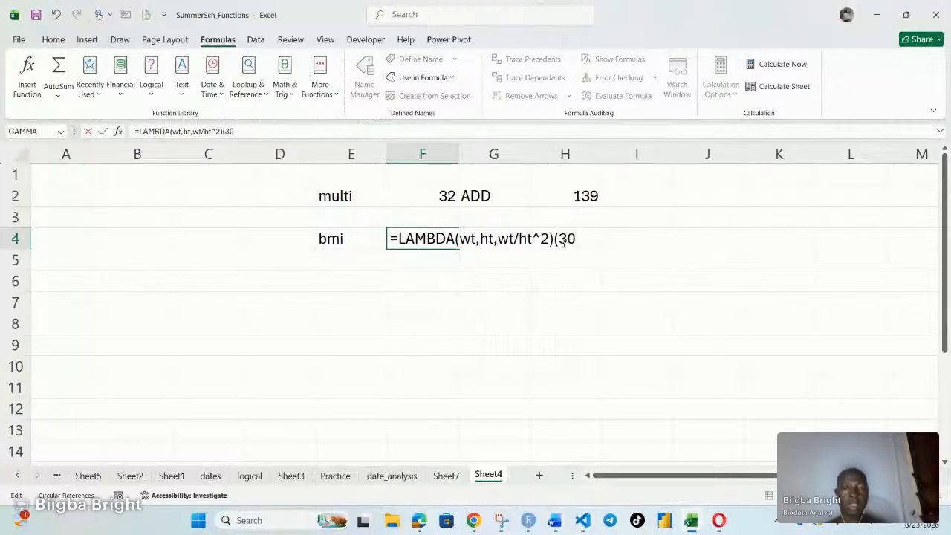
text(,)
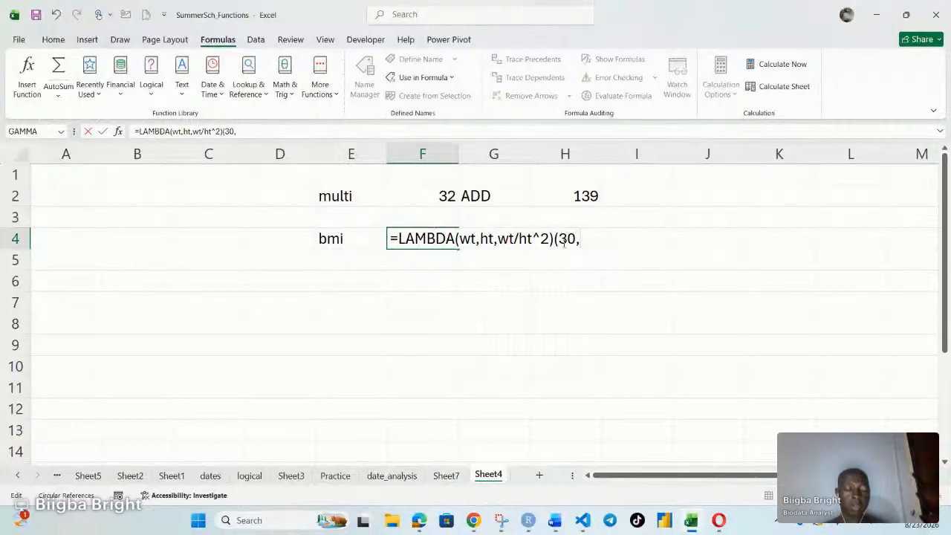
text(30)
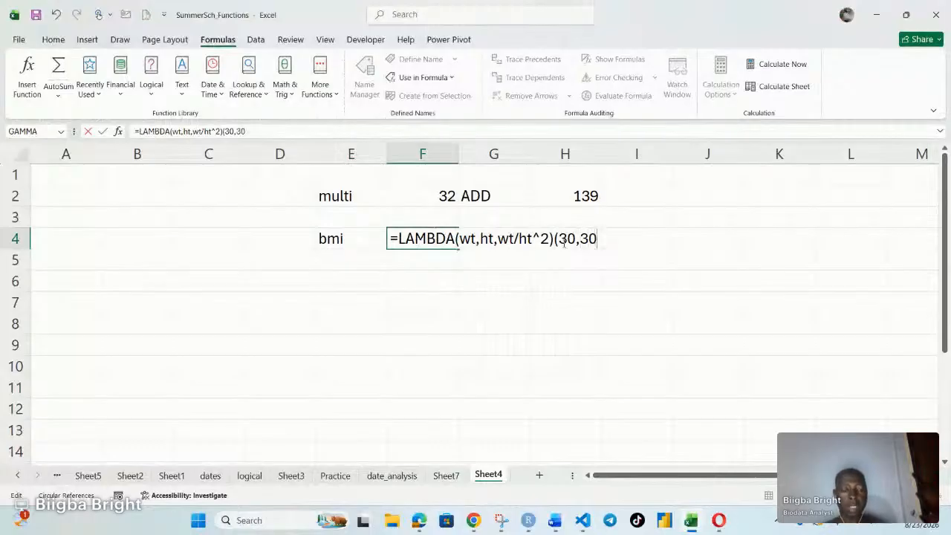
key(BackSpace)
text(1))
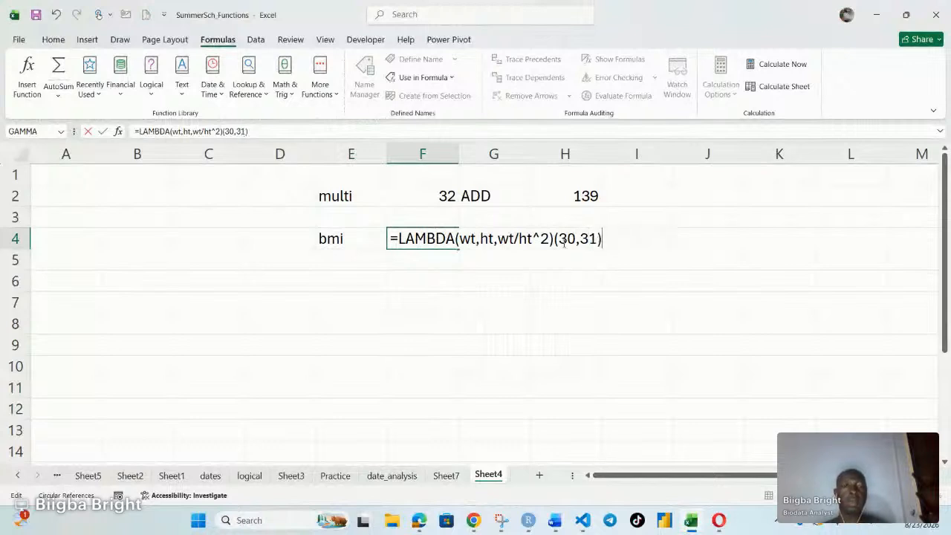
key(Return)
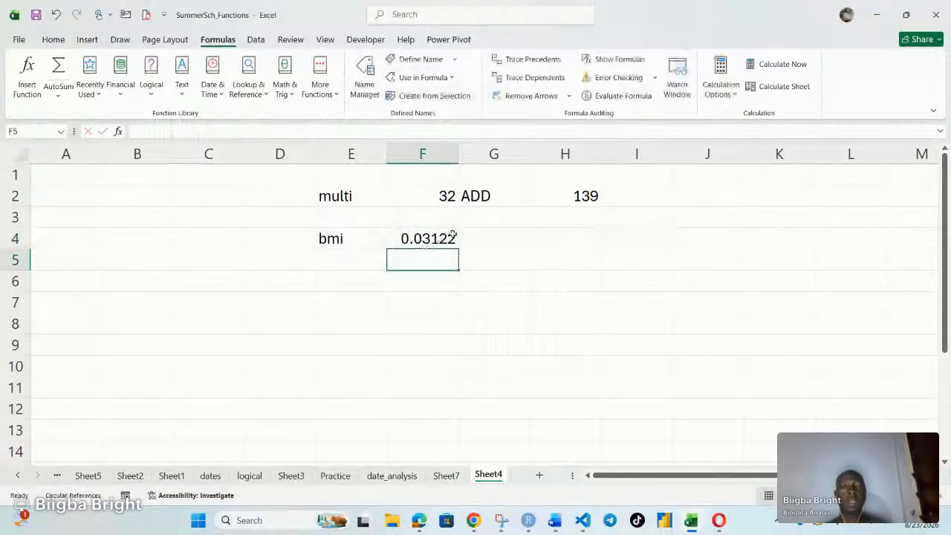
Remove the test arguments (30,31) from the end of the LAMBDA formula in F4
double_click(452, 235)
click(604, 238)
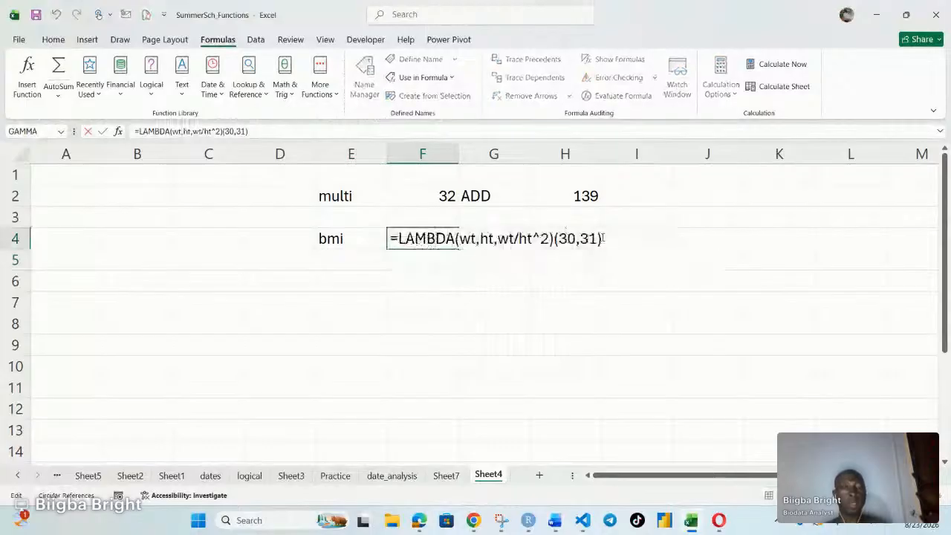
key(BackSpace)
key(BackSpace)
key(BackSpace)
key(BackSpace)
key(BackSpace)
key(BackSpace)
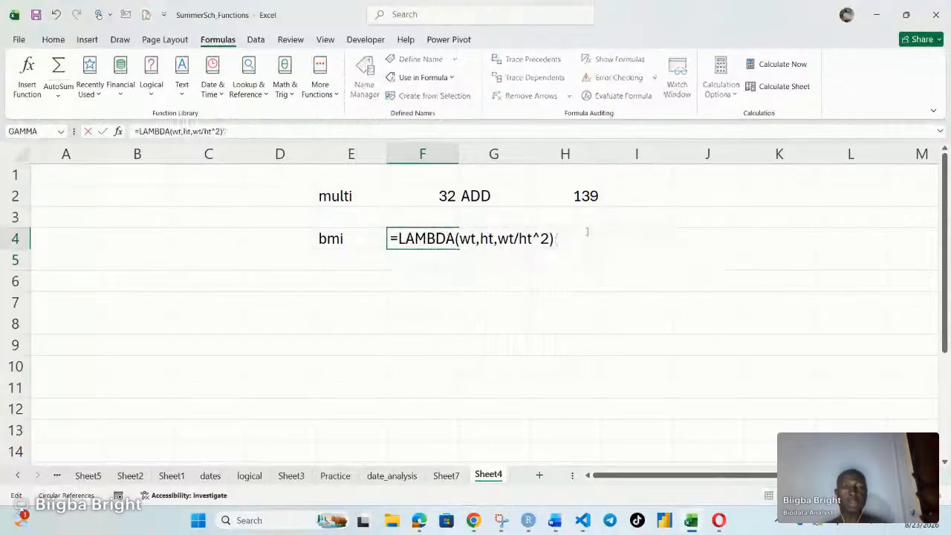
key(BackSpace)
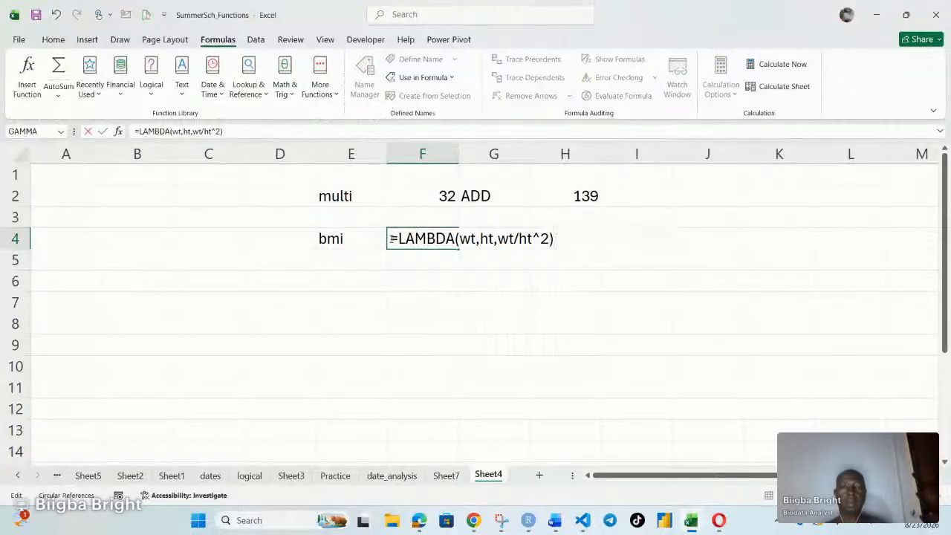
Copy the full formula text =LAMBDA(wt,ht,wt/ht^2) from F4 and commit the cell
mouse_move(393, 238)
mouse_down()
mouse_move(556, 237)
mouse_move(389, 238)
mouse_up()
key(ctrl+c)
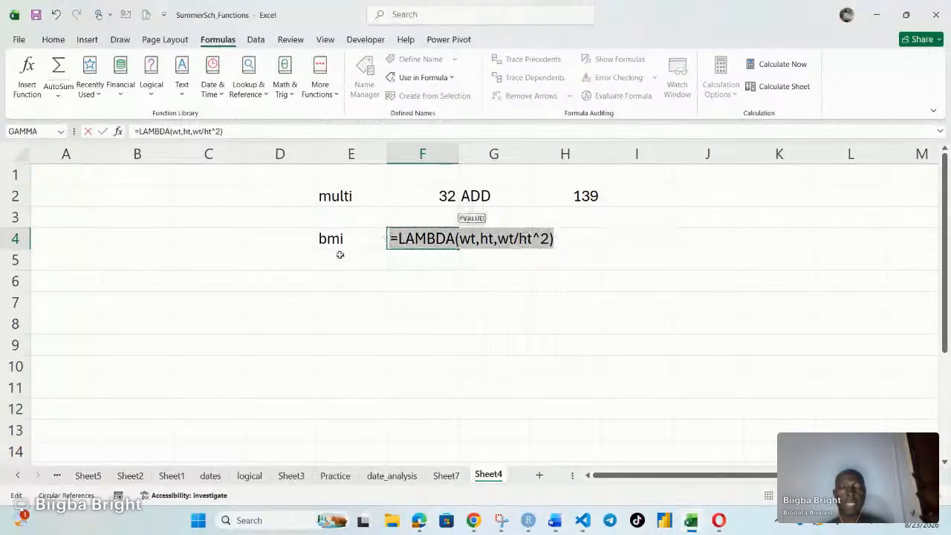
click(473, 240)
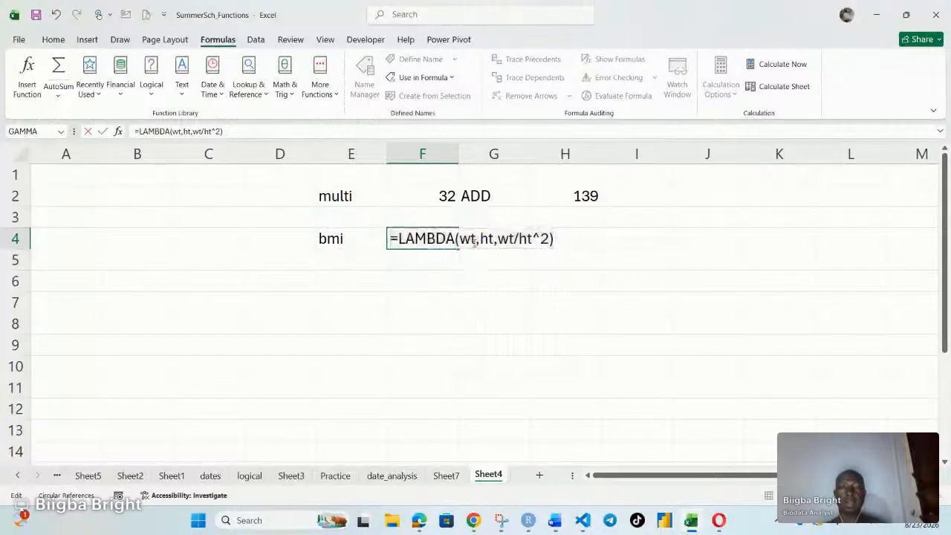
key(Return)
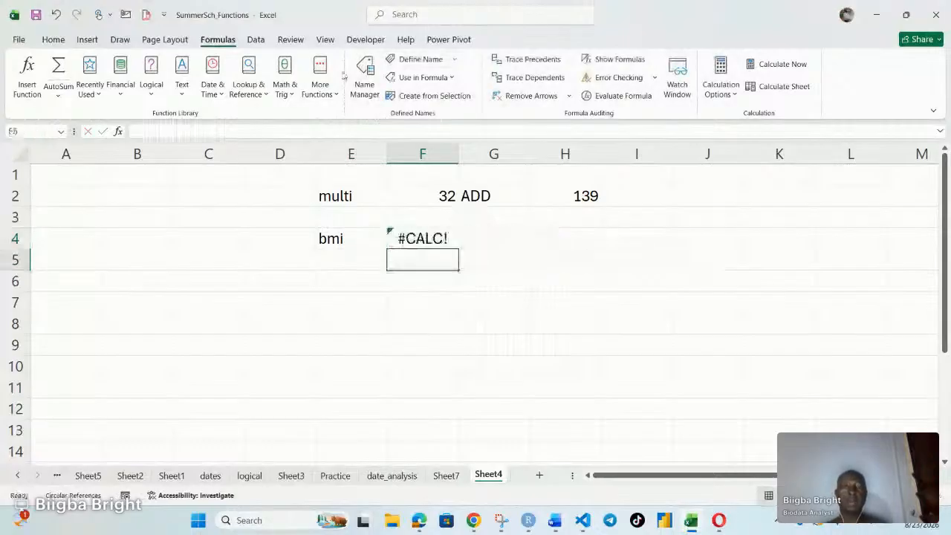
Start a new defined name called BMI in the Name Manager
click(364, 76)
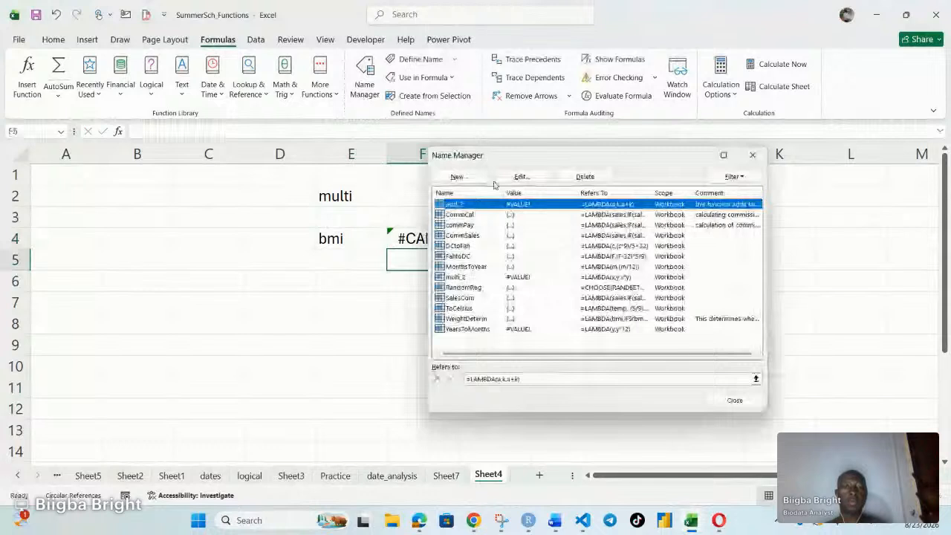
click(456, 177)
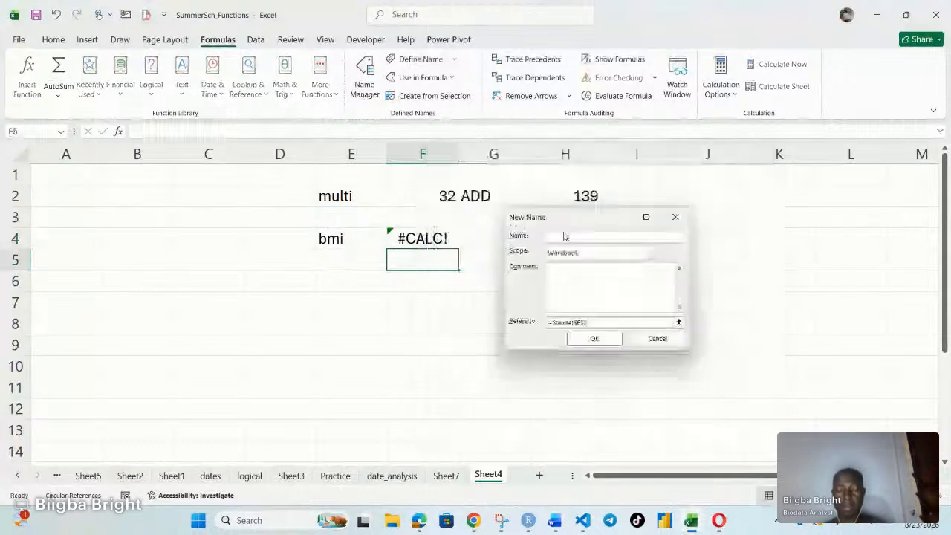
text(BMI)
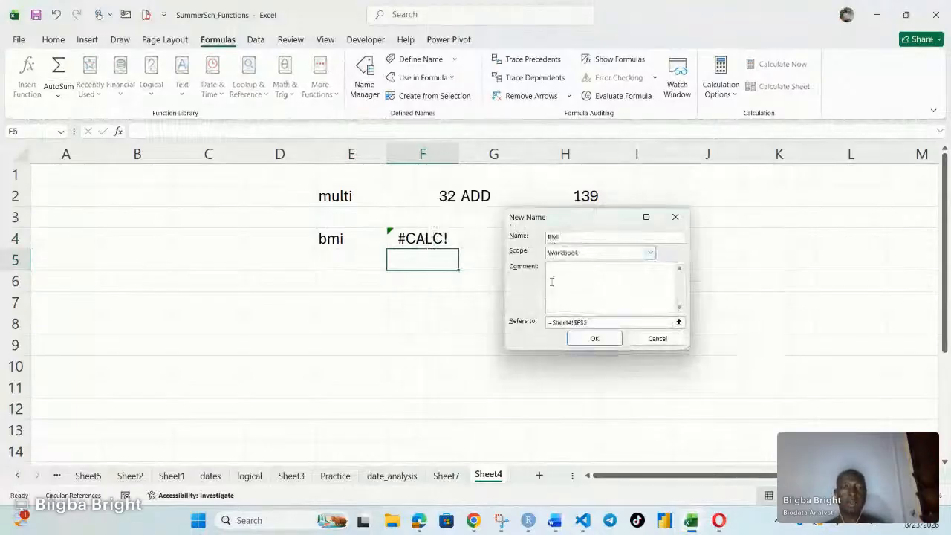
Replace the BMI name's cell reference with the copied formula =LAMBDA(wt,ht,wt/ht^2) and save the name
click(565, 324)
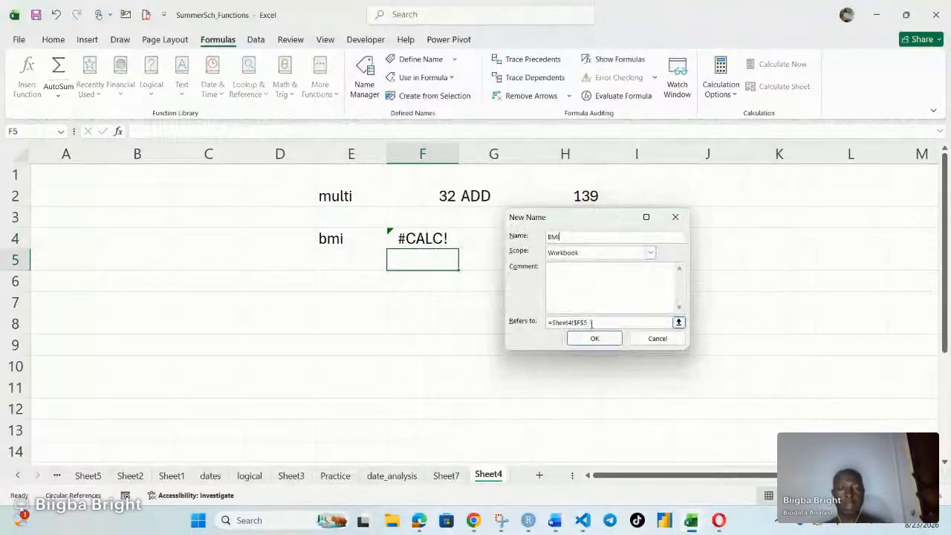
click(591, 322)
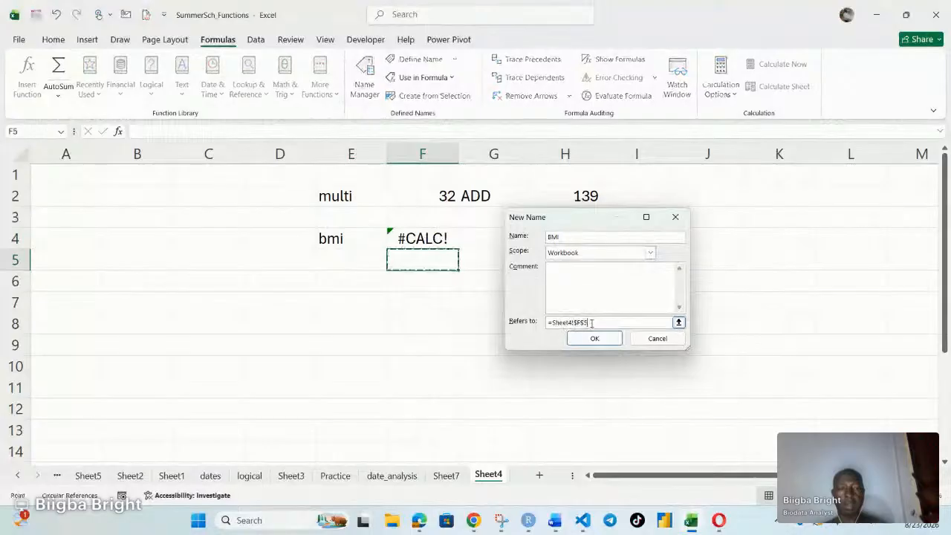
key(BackSpace)
key(BackSpace)
key(BackSpace)
key(BackSpace)
key(BackSpace)
key(BackSpace)
key(BackSpace)
key(BackSpace)
key(BackSpace)
key(BackSpace)
key(BackSpace)
key(BackSpace)
key(ctrl+v)
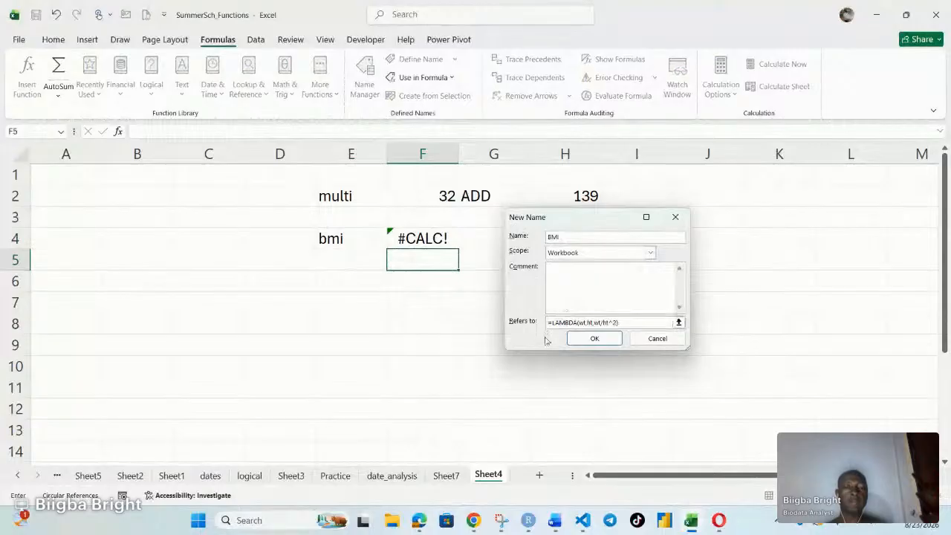
click(595, 341)
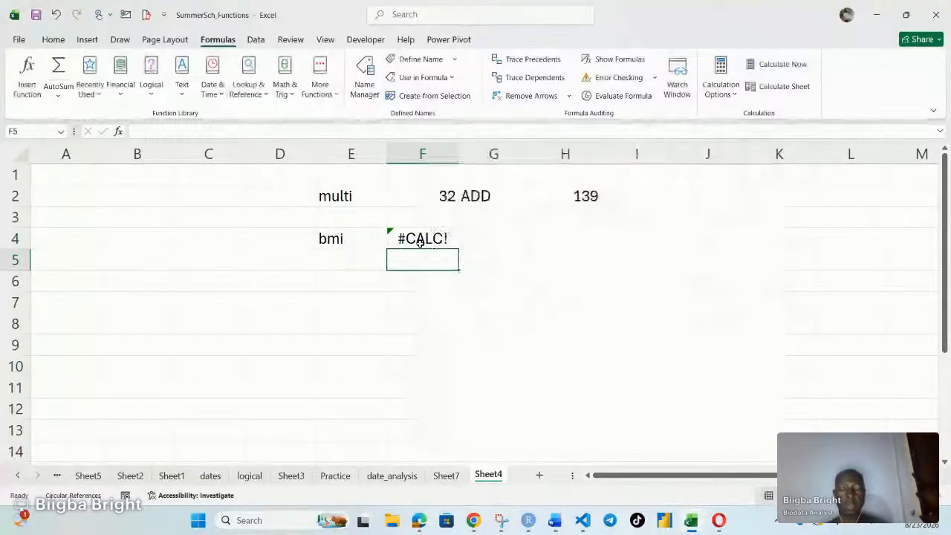
Replace the content of F4 with =BMI(60,45) to test the named function, and reselect the cell to check its formula
click(421, 242)
text(=)
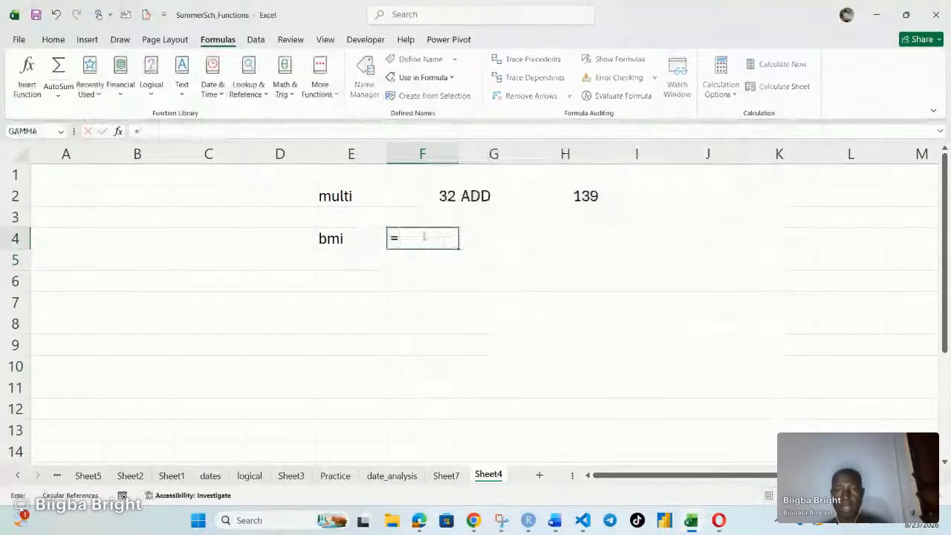
text(BMI()
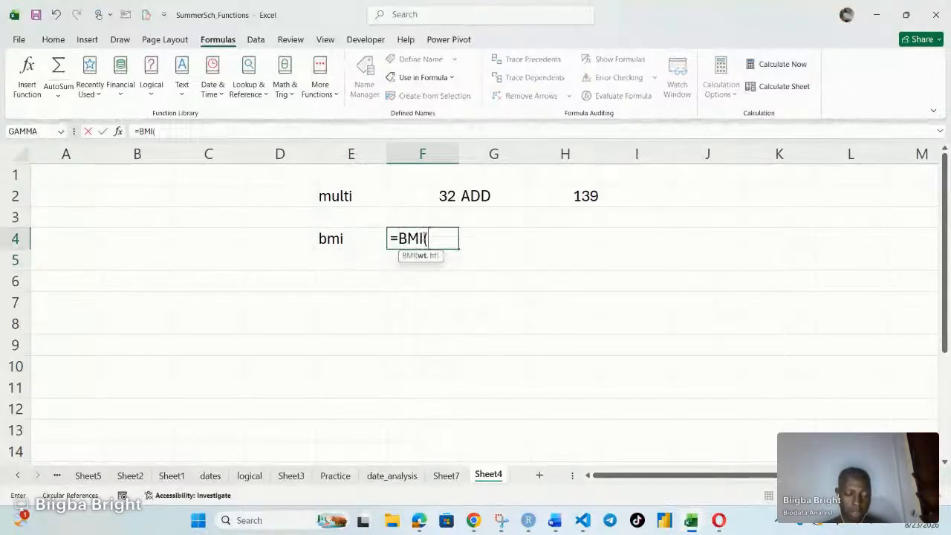
text(60)
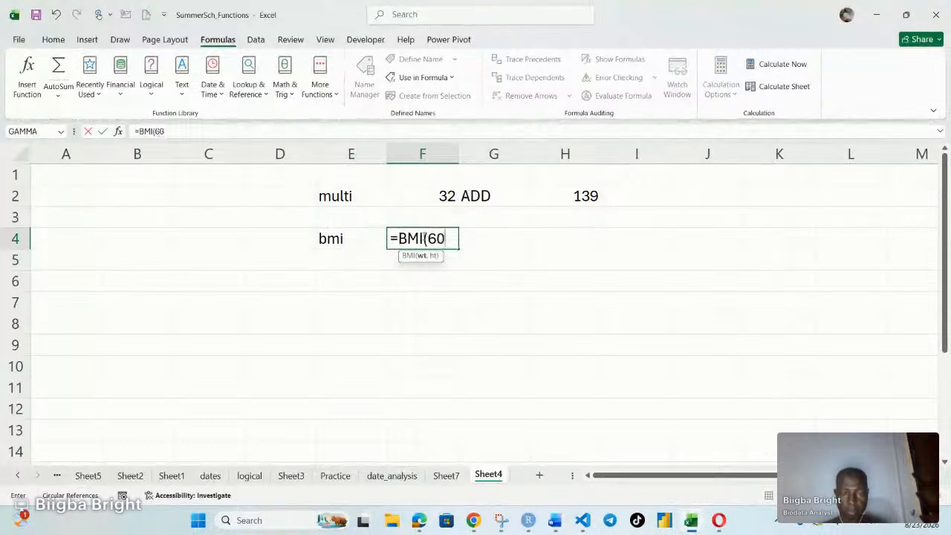
text(,)
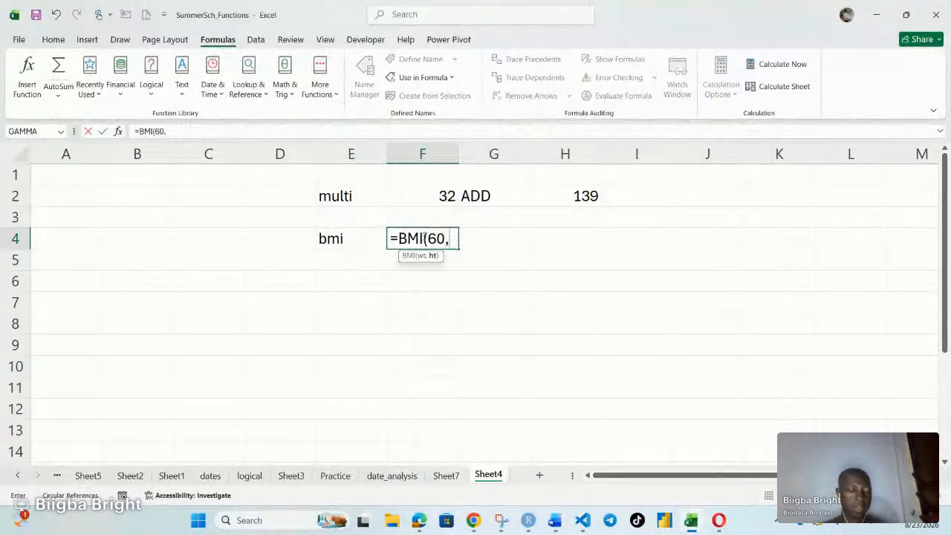
text(45)
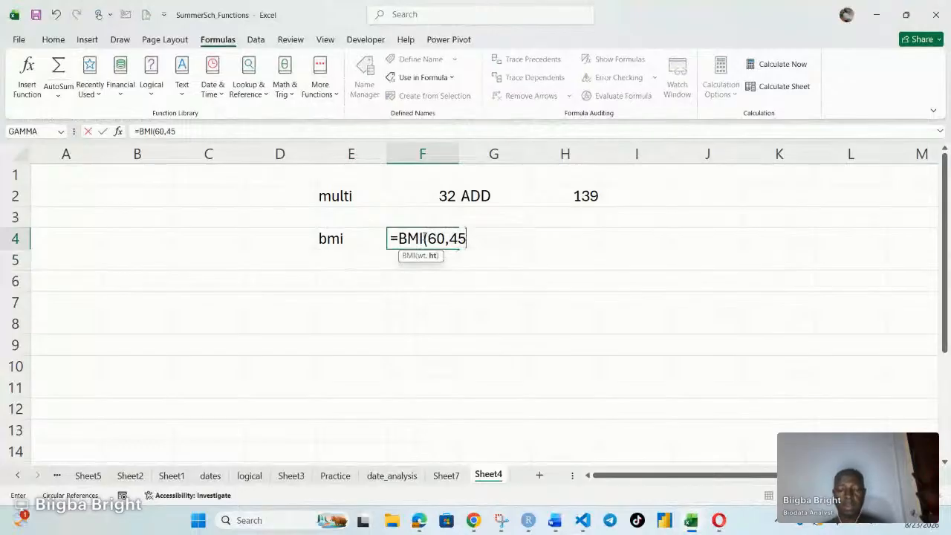
text())
key(Return)
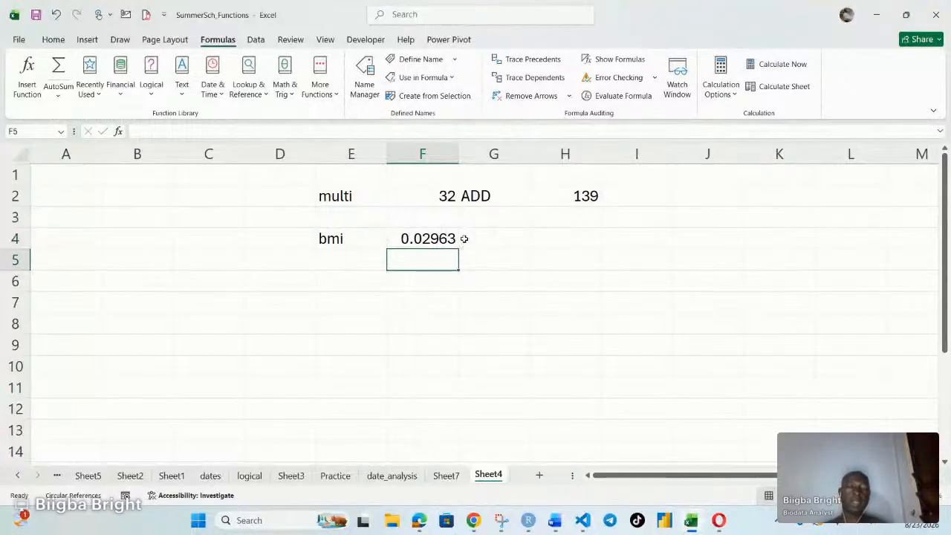
click(448, 240)
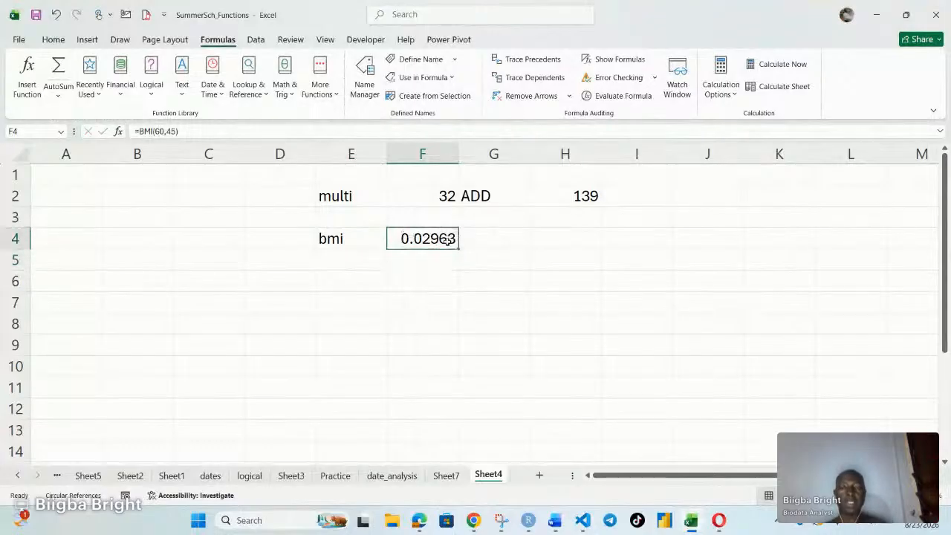
Enter the label discount in cell G4, correcting its spelling
click(501, 245)
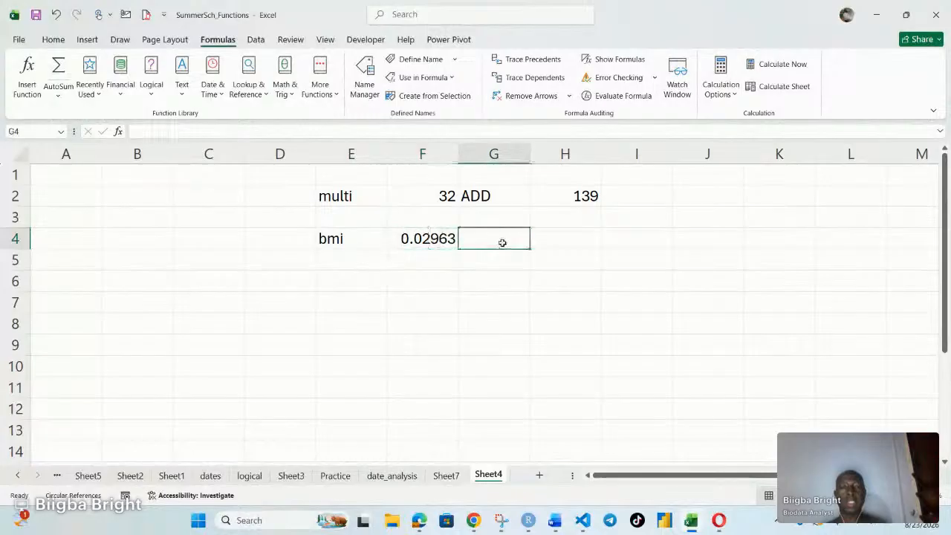
text(dicou)
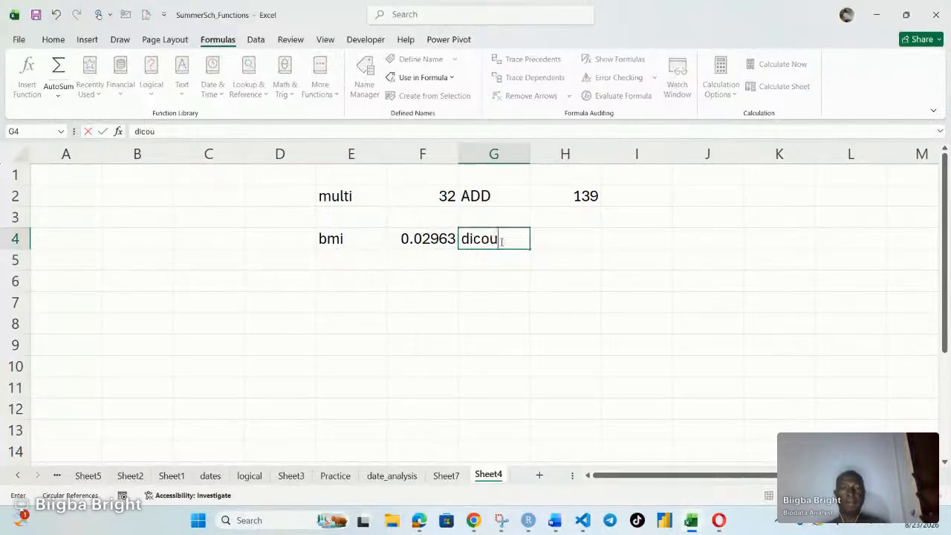
text(nt)
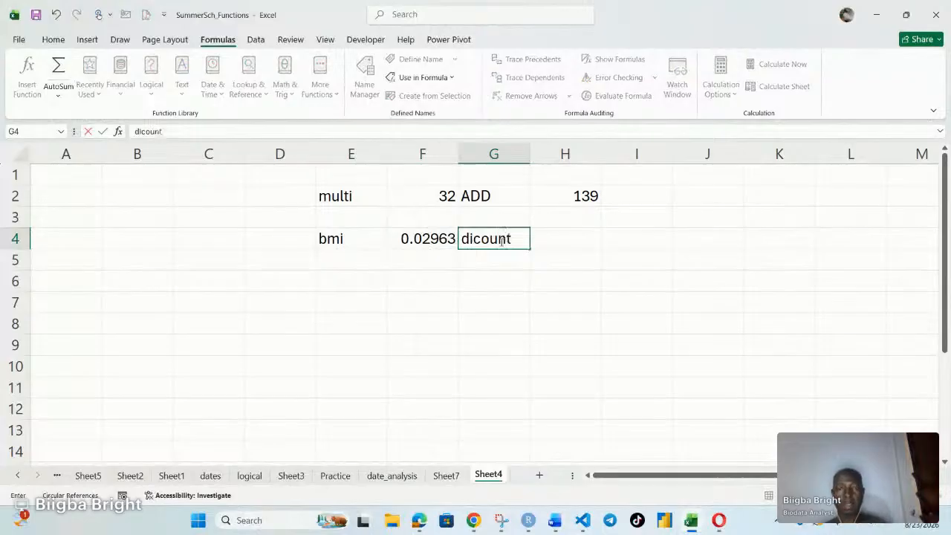
click(475, 238)
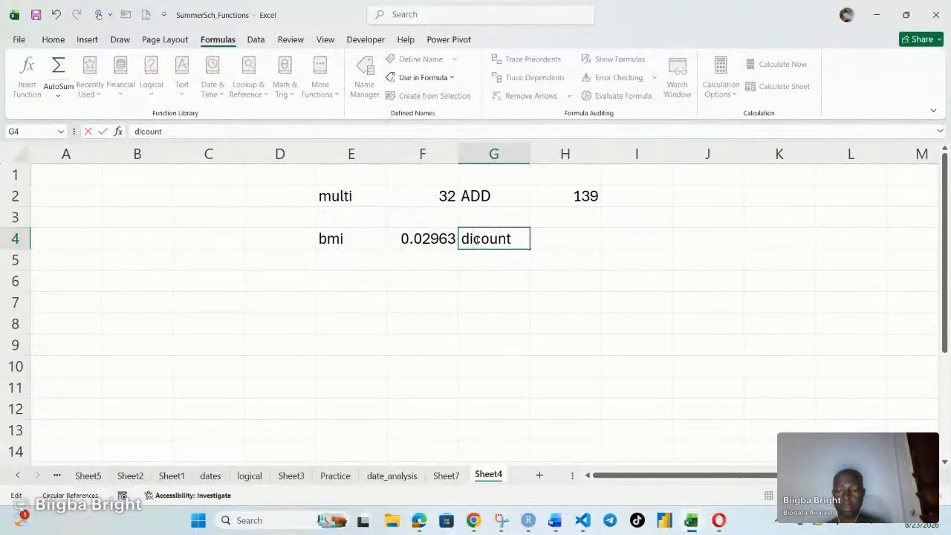
text(s)
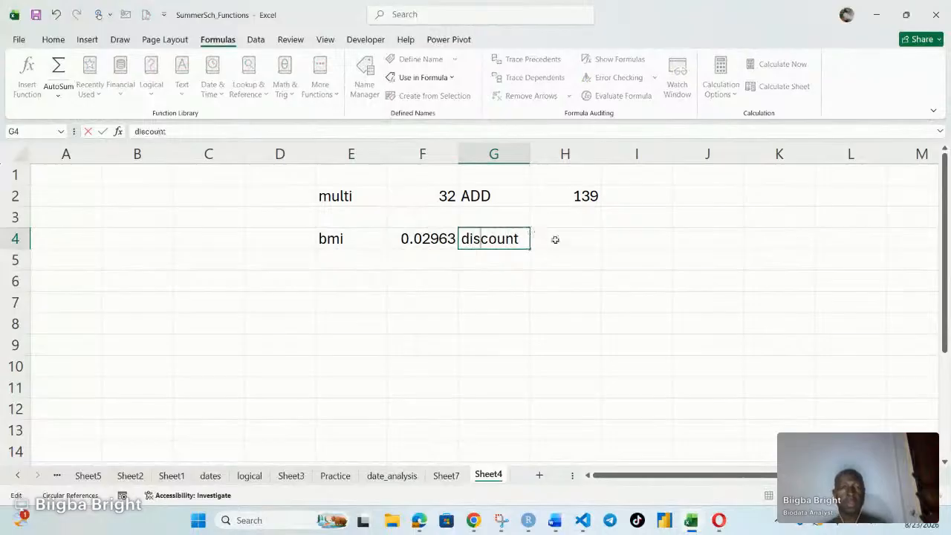
Enter the formula =LAMBDA(sales,sales*0.1+sales) in cell H4
click(555, 239)
text(=lam)
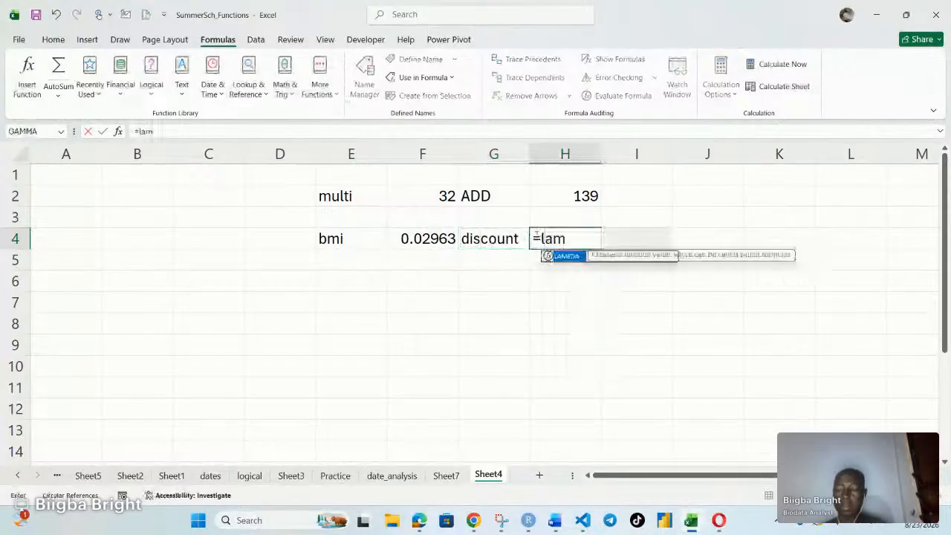
key(Tab)
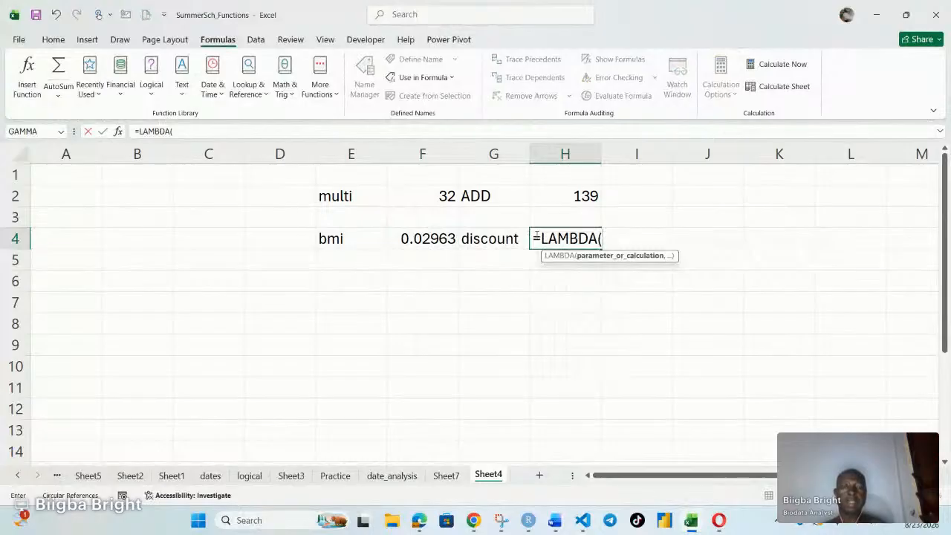
text(sale)
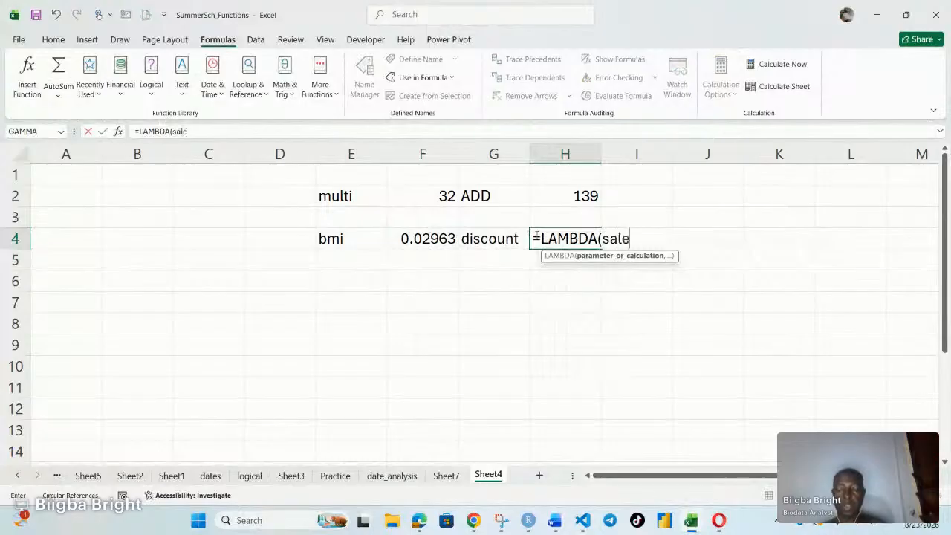
text(s,)
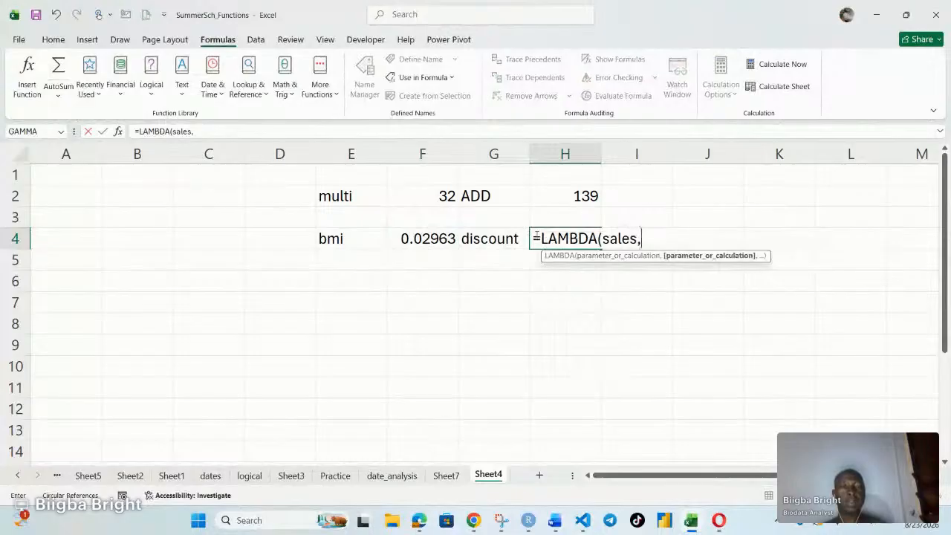
text(sa)
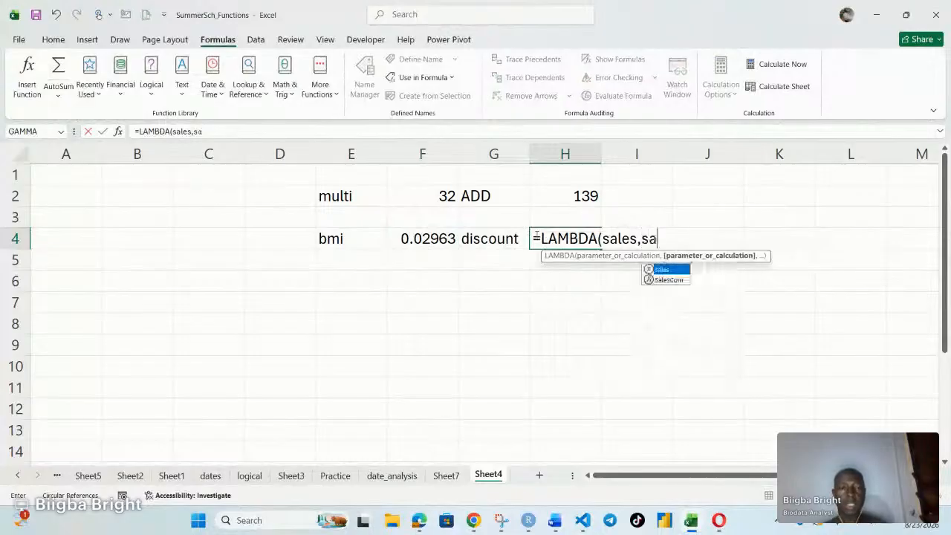
text(les)
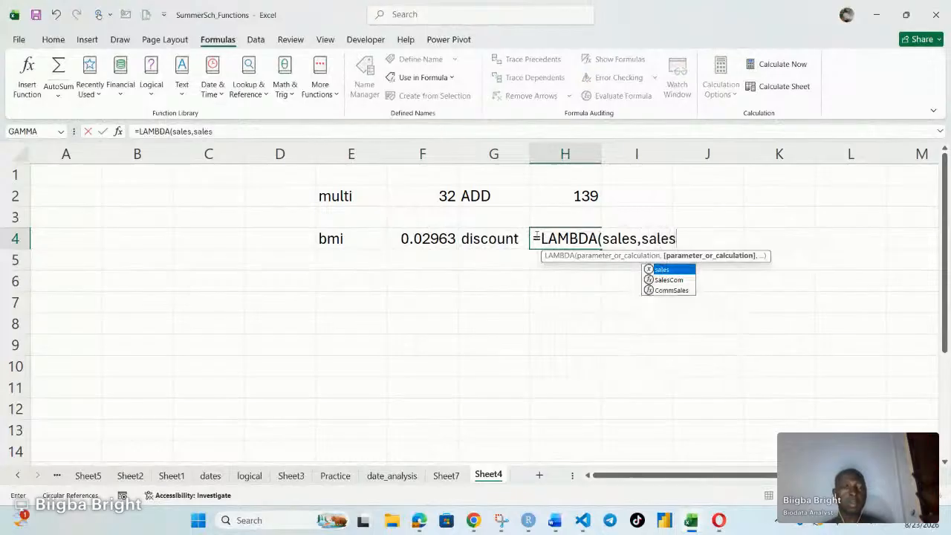
text(*)
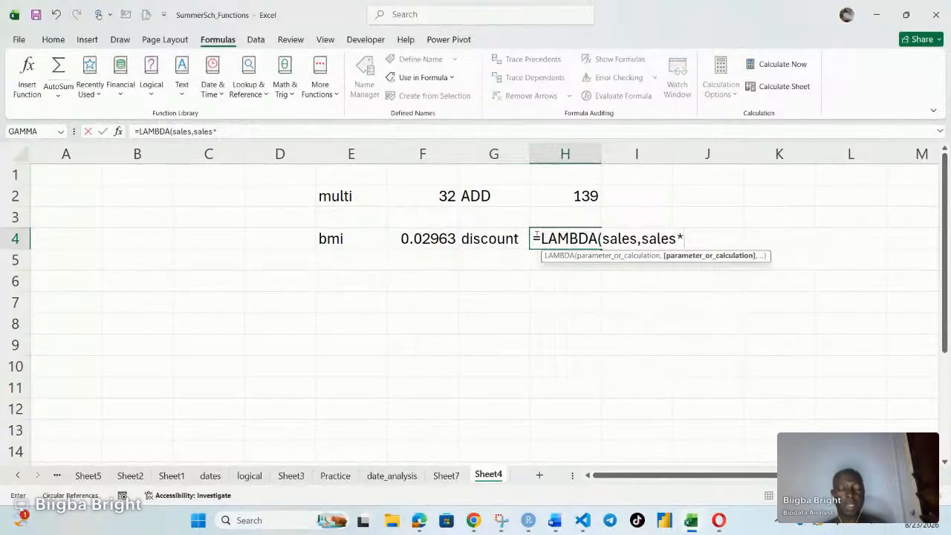
text(0.1+)
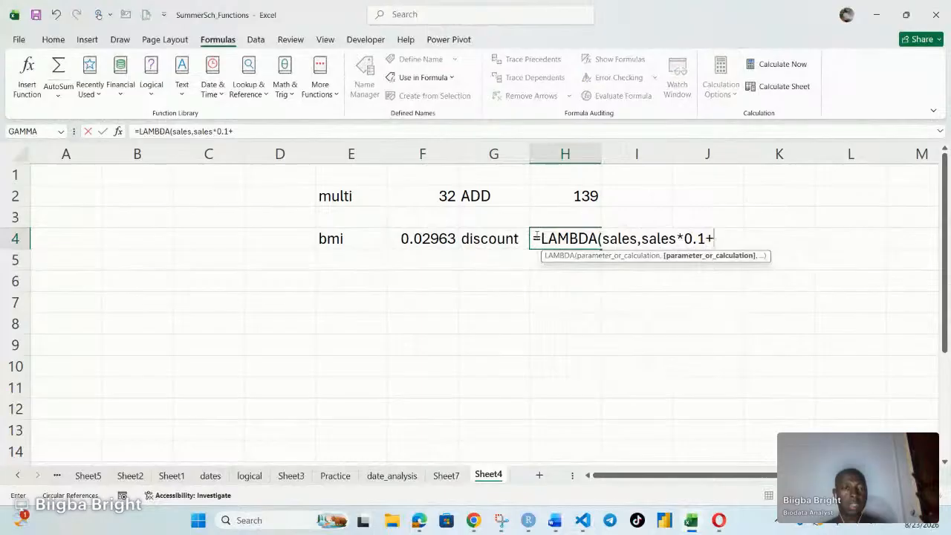
text(sales)
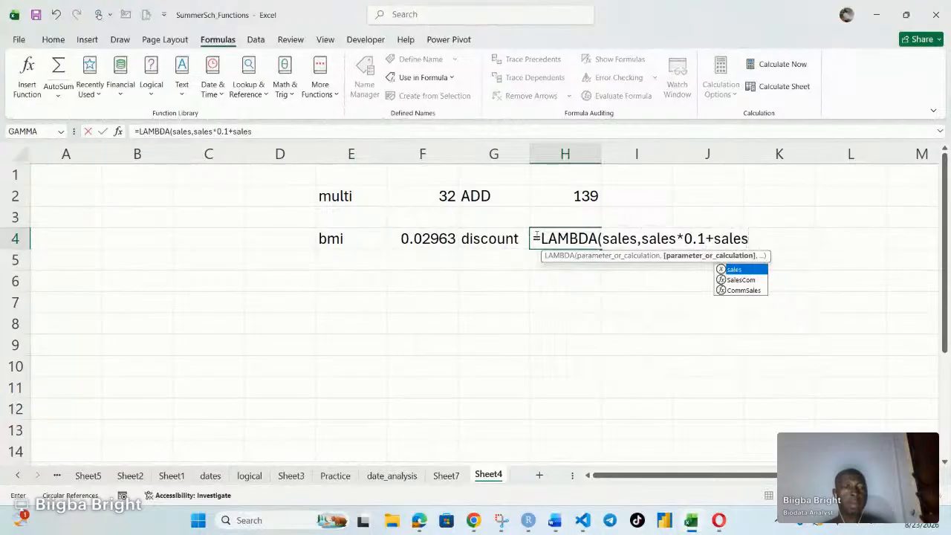
text())
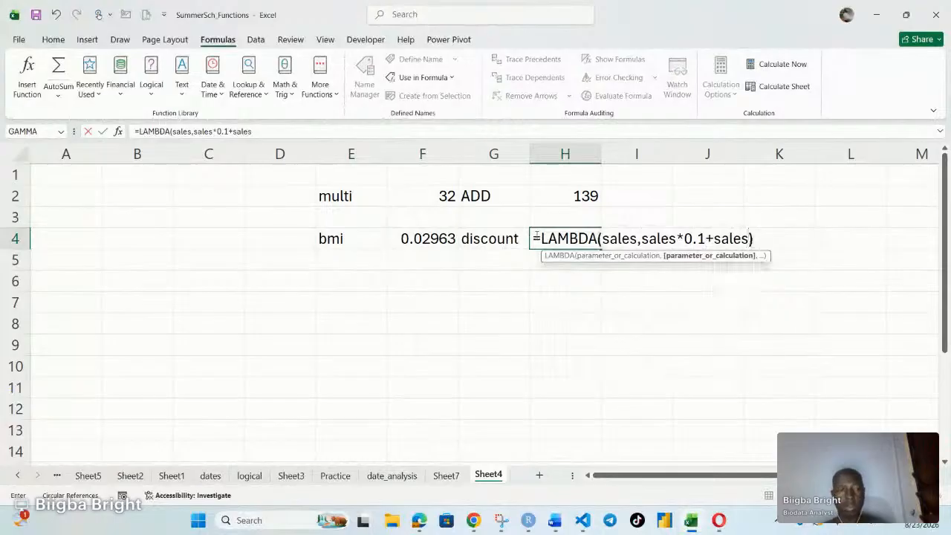
key(Return)
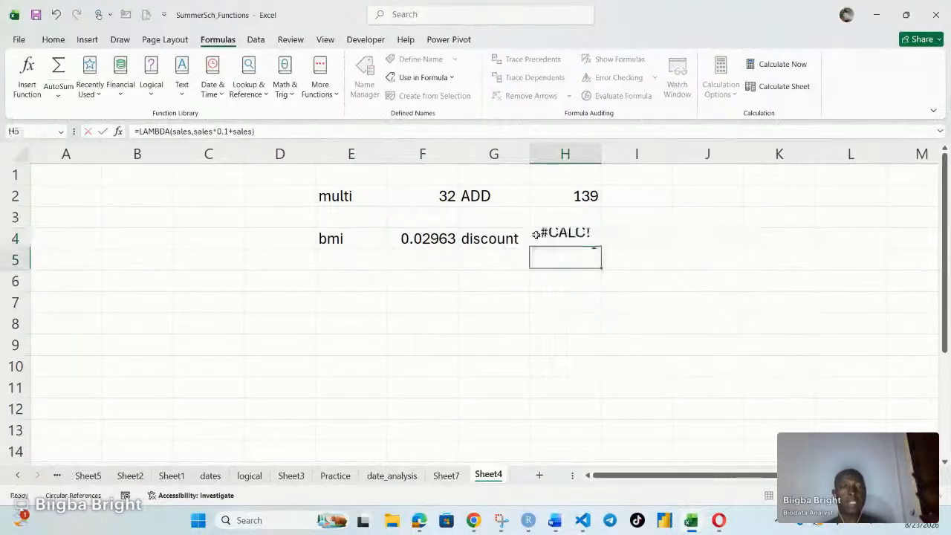
Append the test argument (100) to the LAMBDA formula in cell H4, making it =LAMBDA(sales,sales*0.1+sales)(100)
double_click(591, 242)
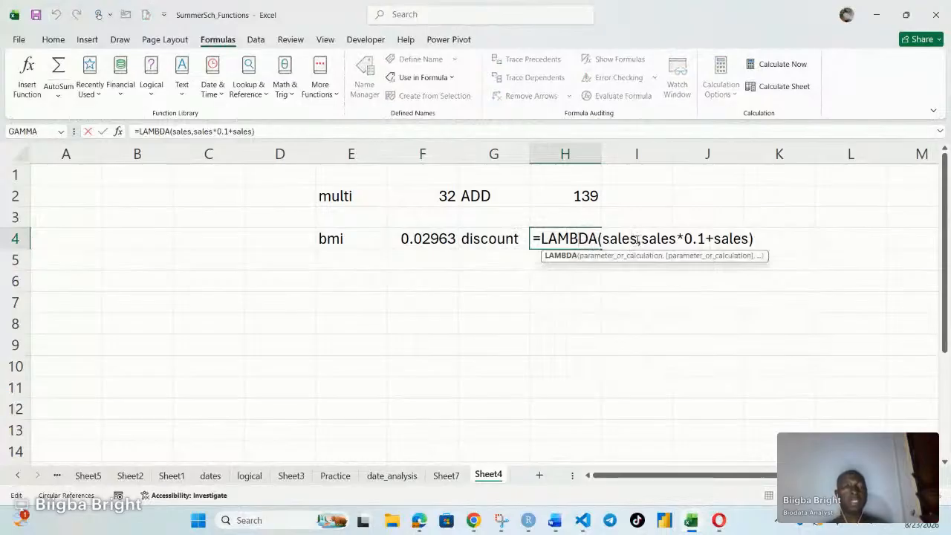
click(755, 238)
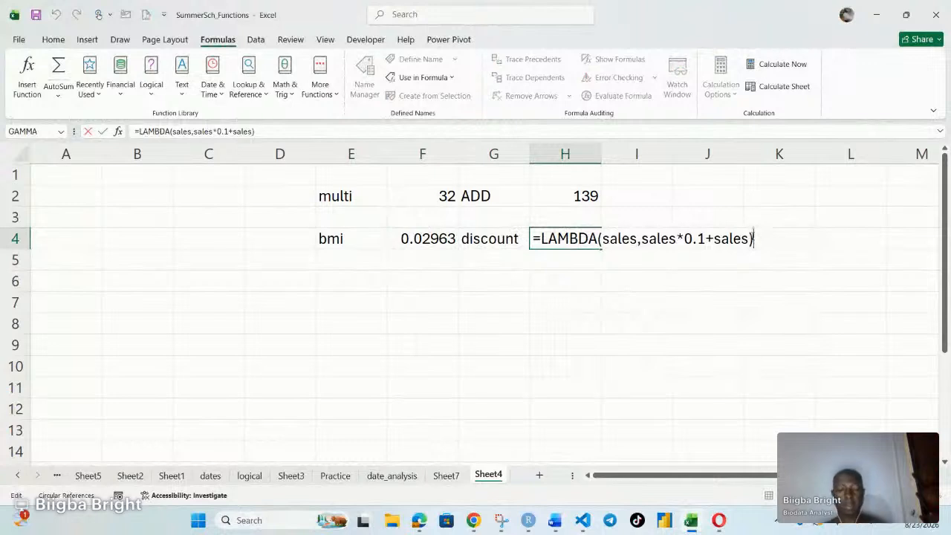
text(()
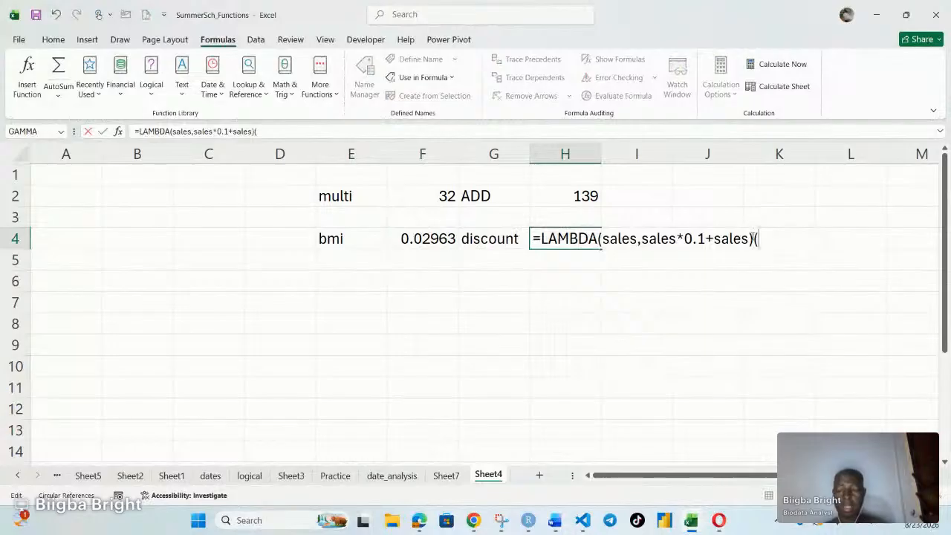
text(1)
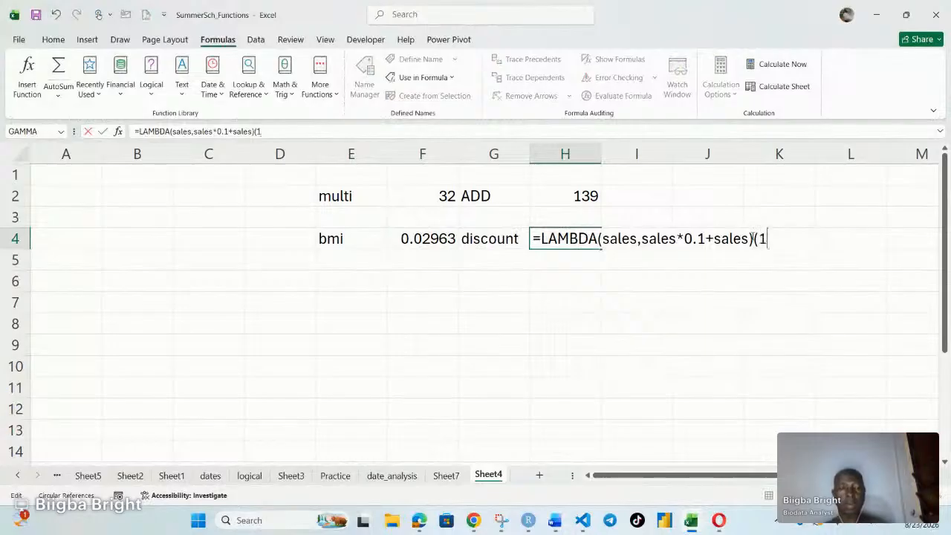
text(00)
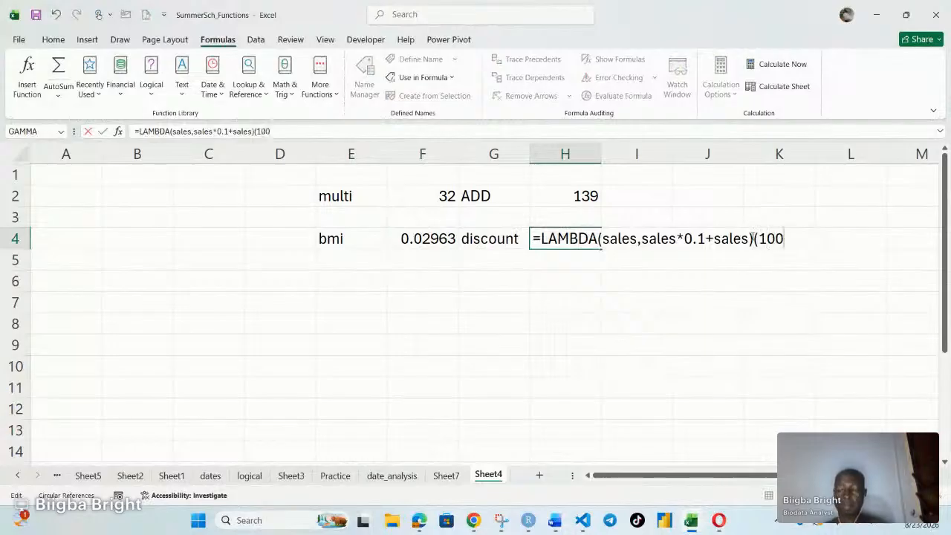
text())
key(Return)
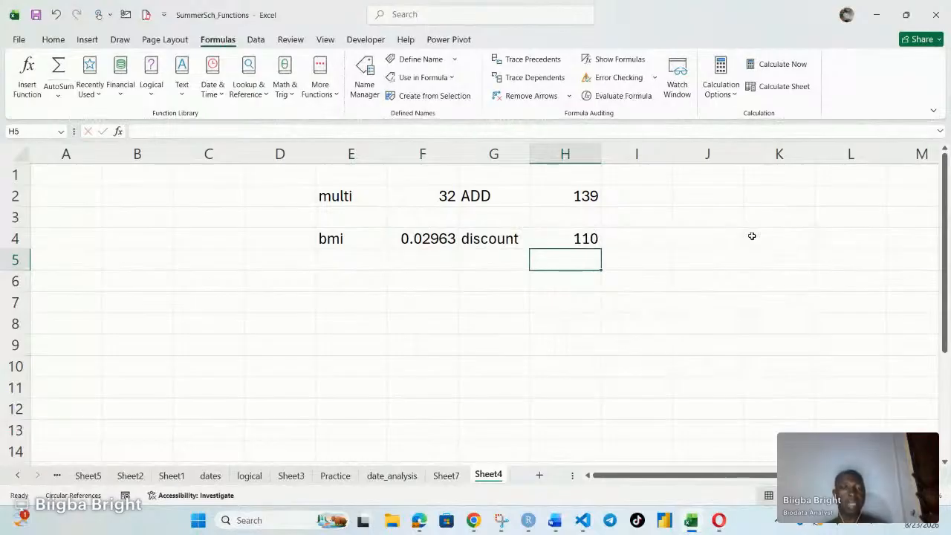
Change the plus sign in H4's formula to a minus, making it =LAMBDA(sales,sales*0.1-sales)(100)
click(588, 237)
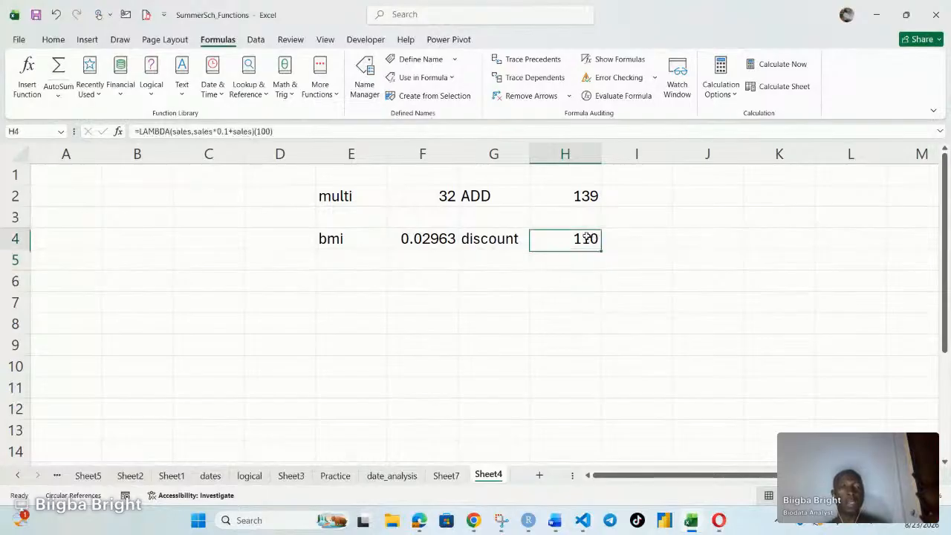
double_click(587, 237)
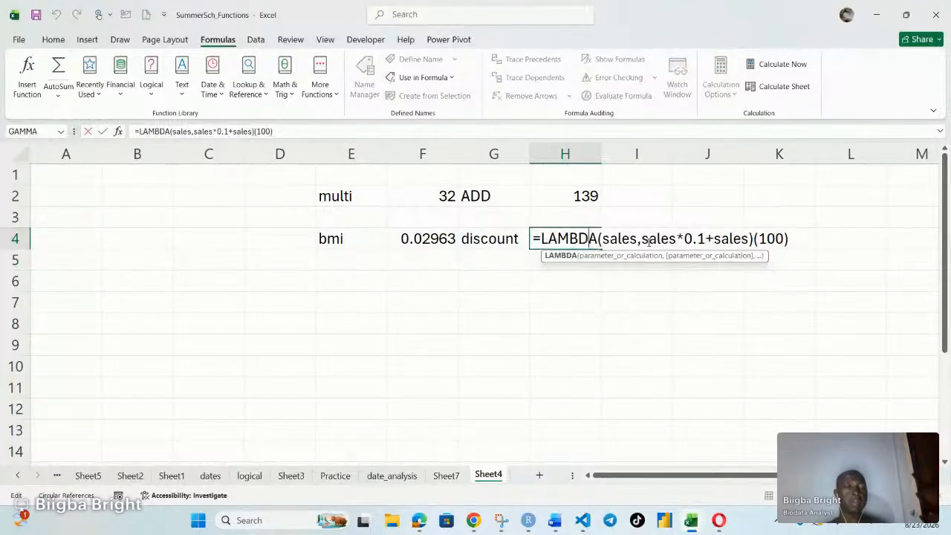
click(714, 238)
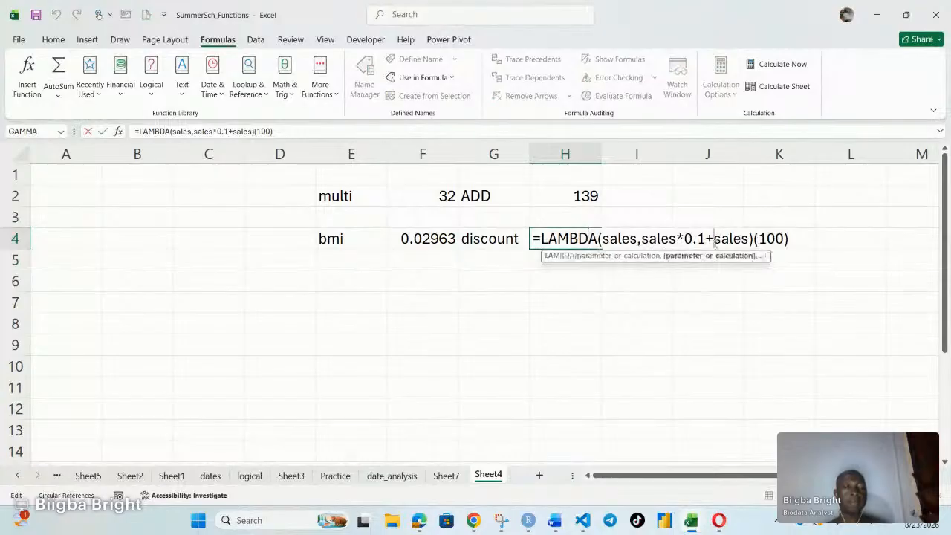
key(BackSpace)
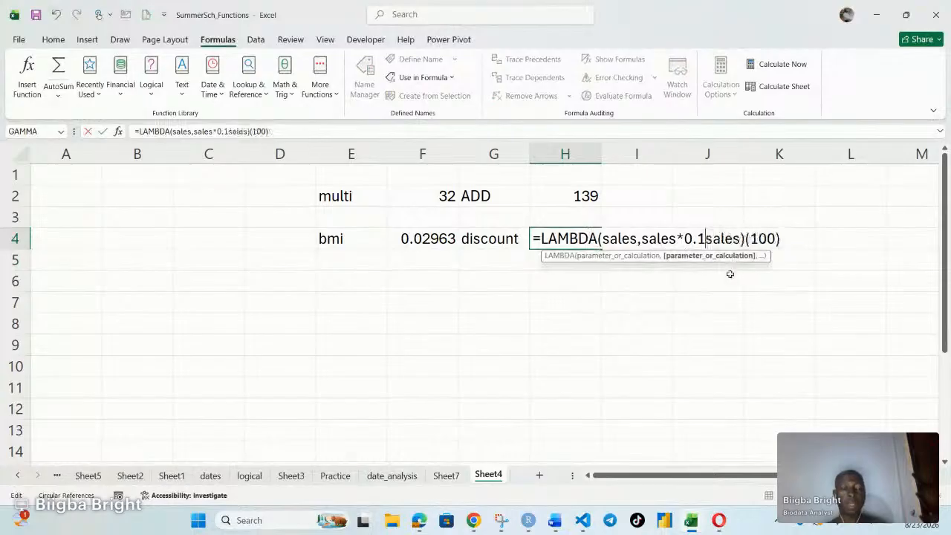
text(-)
key(Return)
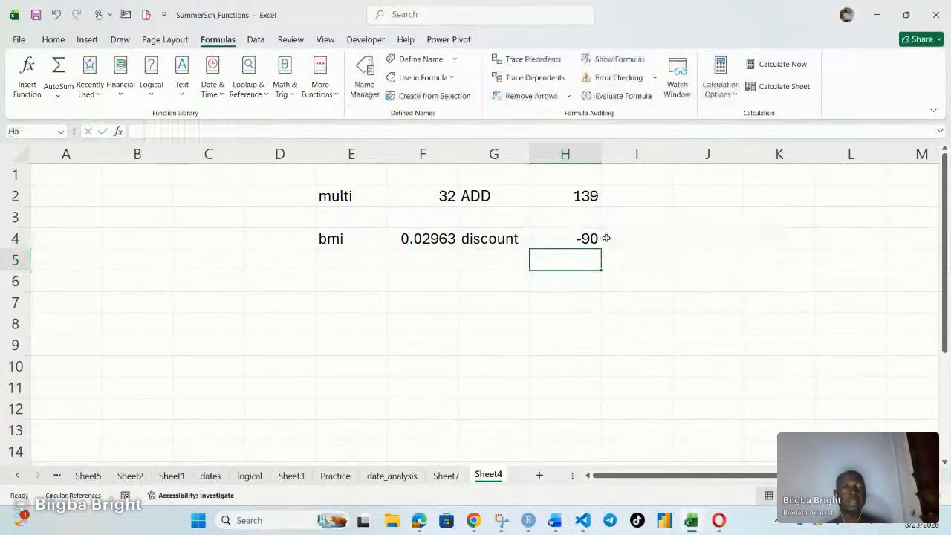
Rewrite H4's calculation to subtract the discount from sales, making the formula =LAMBDA(sales,sales-sales*0.1)(100)
click(592, 238)
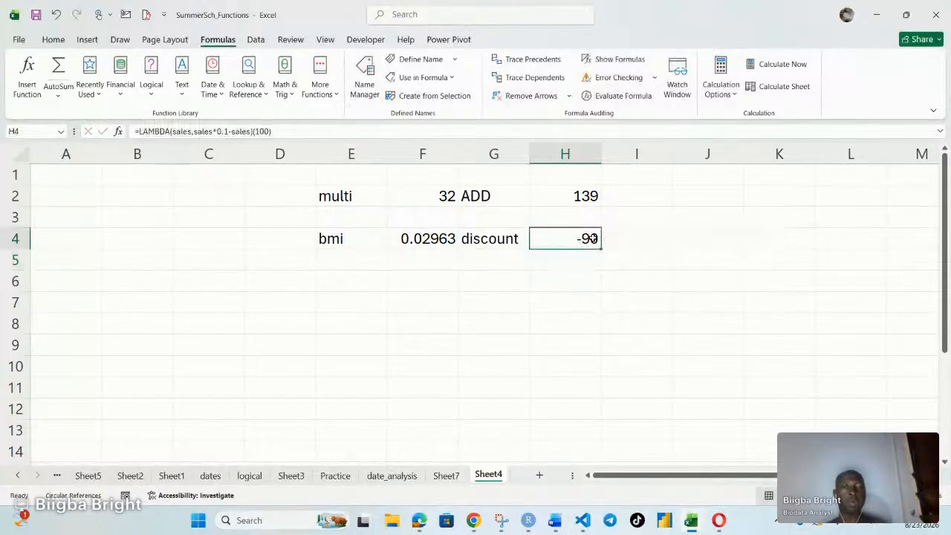
double_click(593, 238)
click(653, 239)
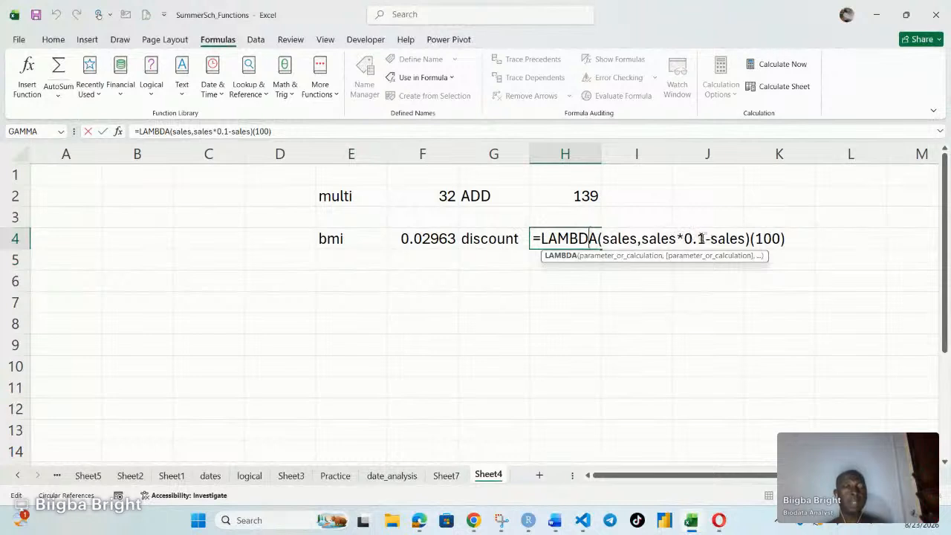
click(643, 239)
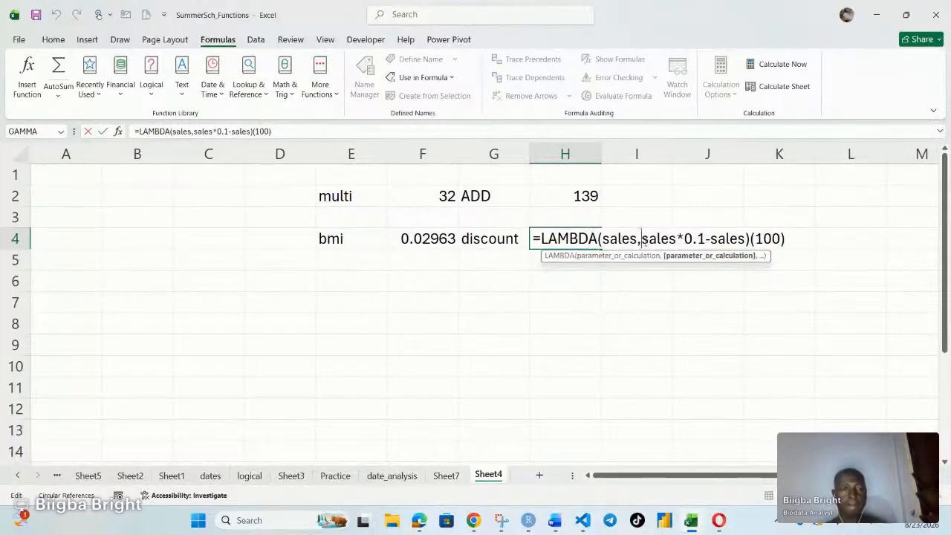
text(sale)
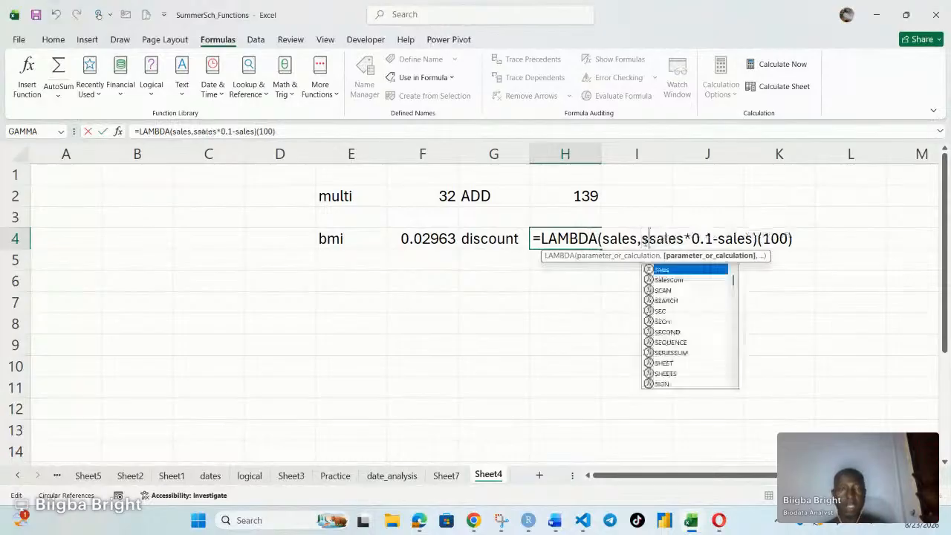
text(s)
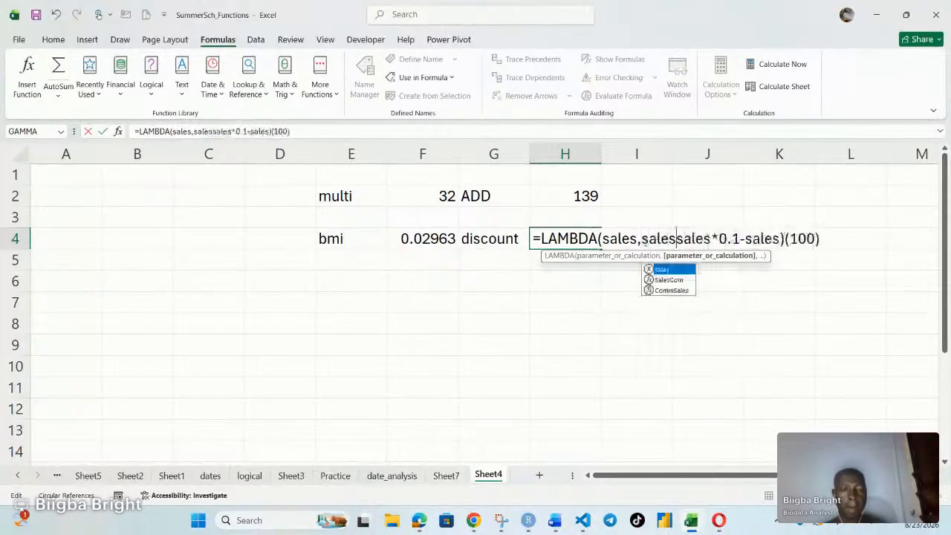
text(-)
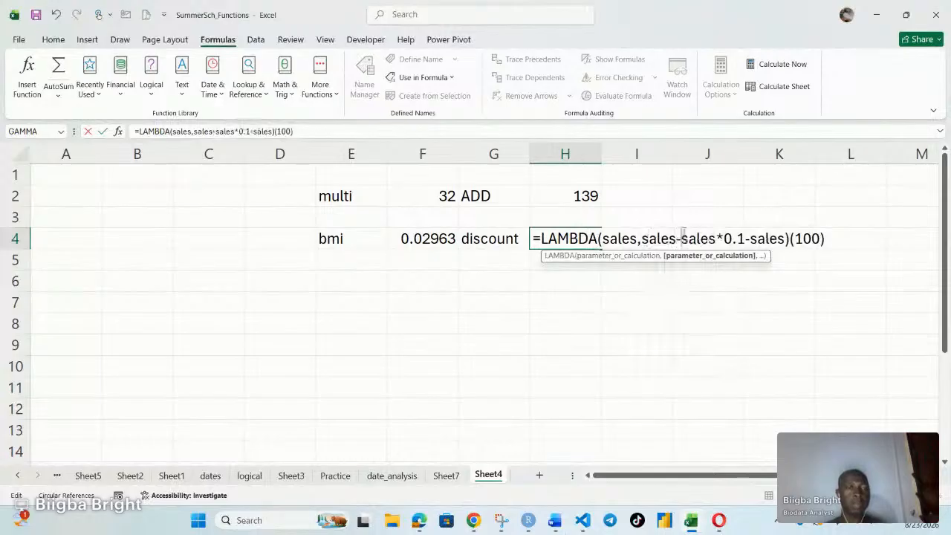
click(746, 238)
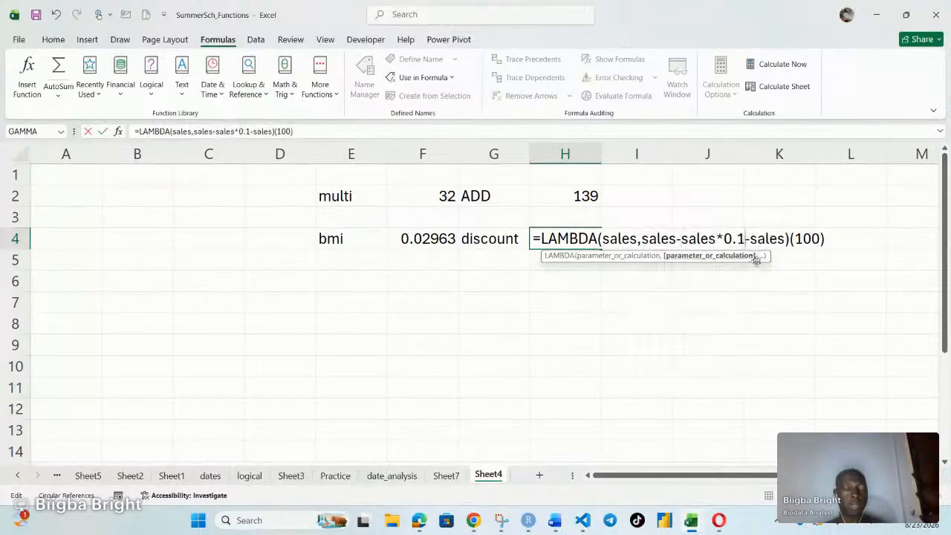
key(Delete)
key(Delete)
key(Delete)
key(Delete)
key(Delete)
key(Delete)
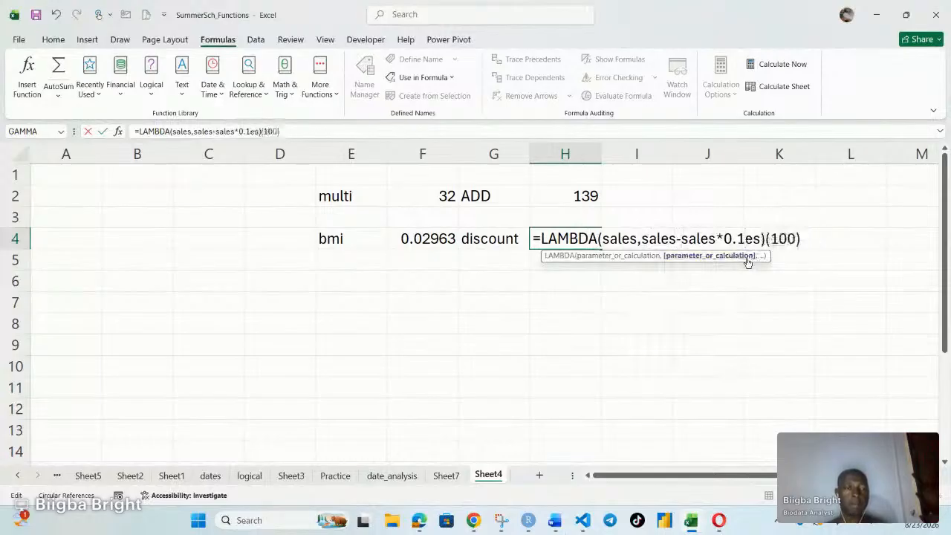
key(Return)
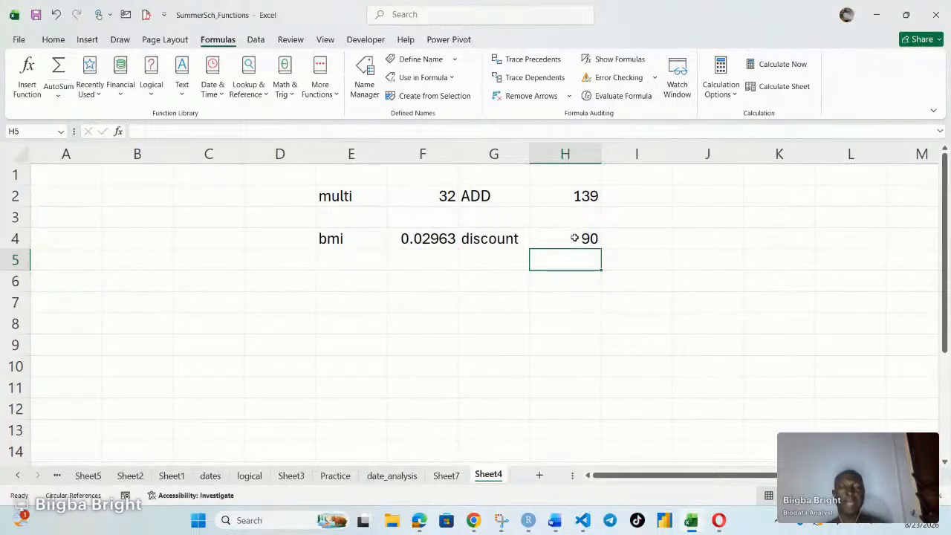
Review the discount formula inside cell H4
click(575, 237)
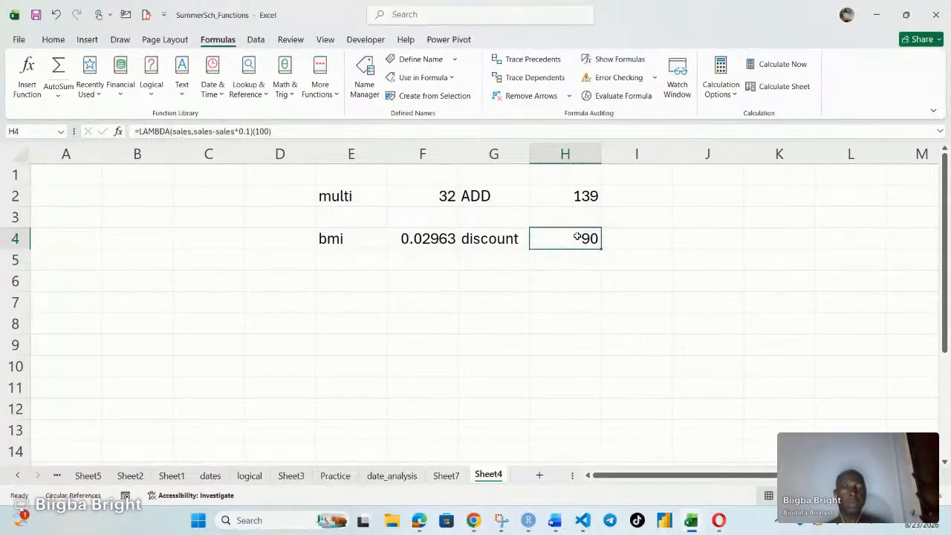
double_click(577, 237)
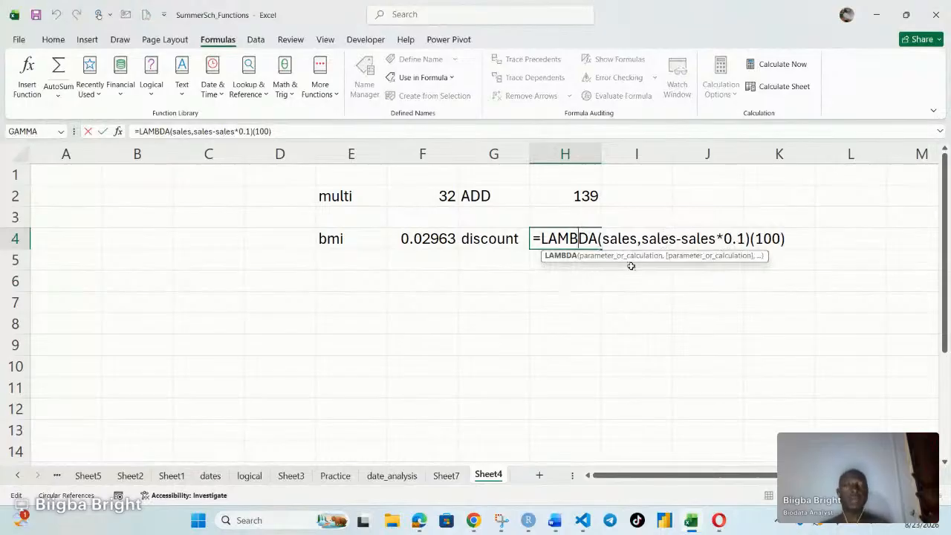
key(ctrl+Return)
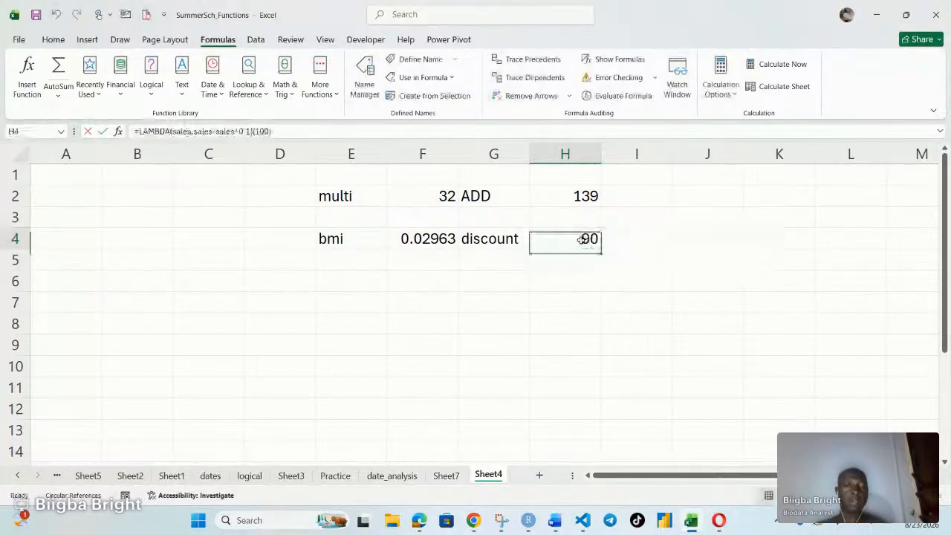
Copy =LAMBDA(sales,sales-sales*0.1) from H4's formula without the (100) argument, and leave the cell
double_click(582, 239)
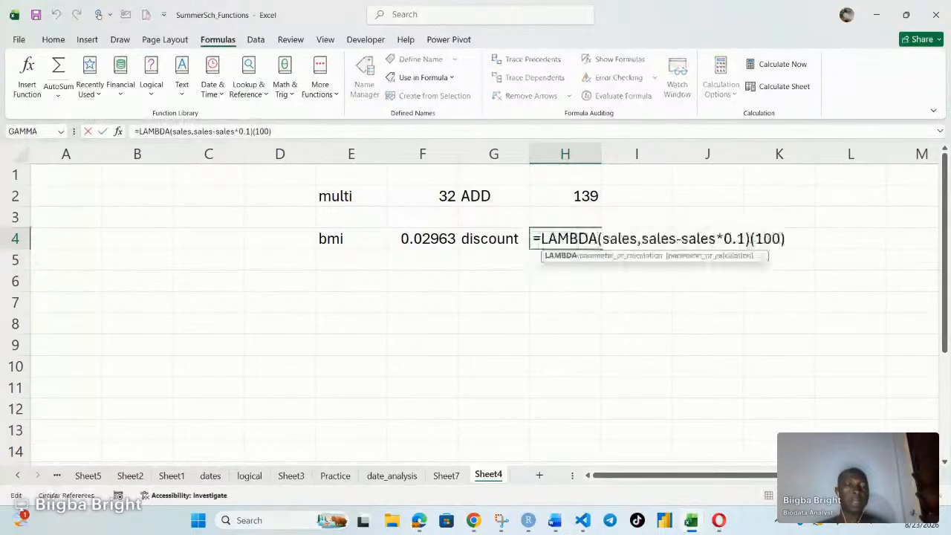
drag(751, 240, 531, 239)
key(ctrl+c)
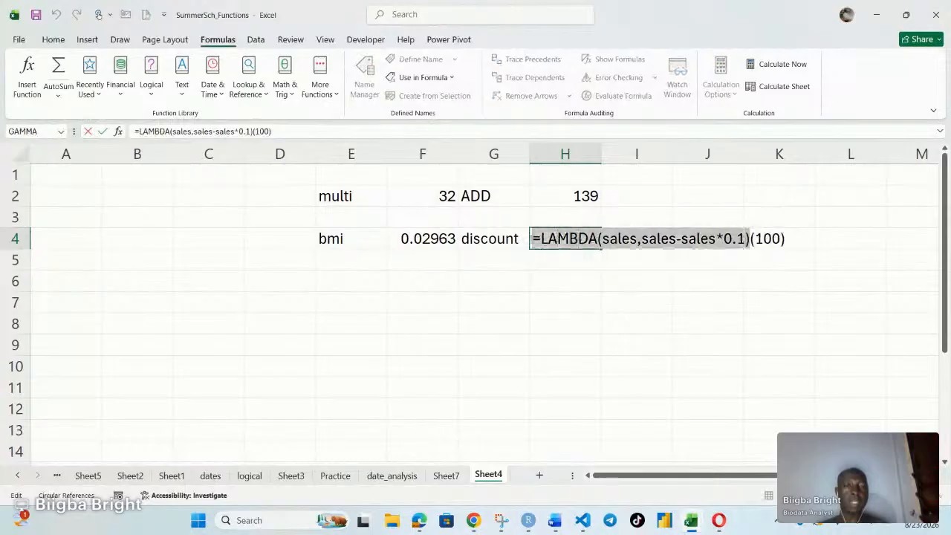
key(Escape)
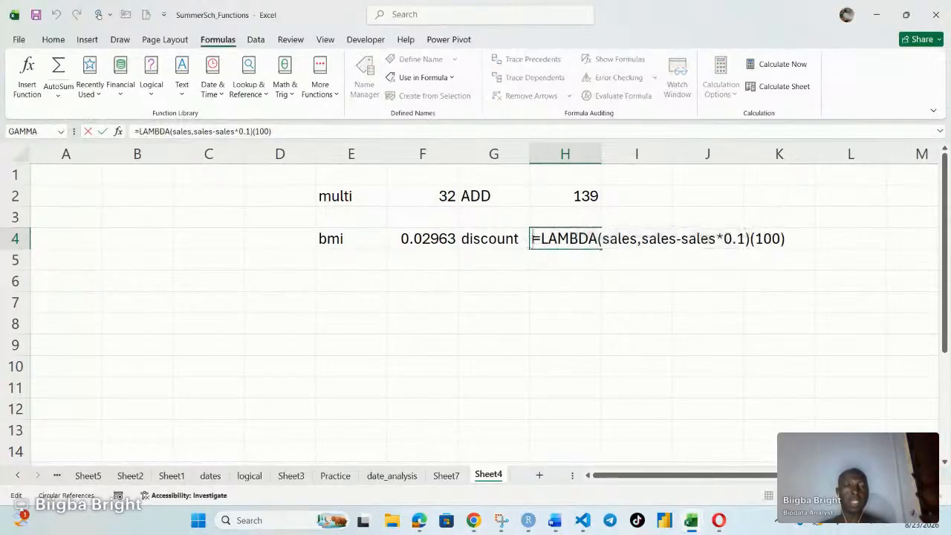
drag(549, 239, 602, 242)
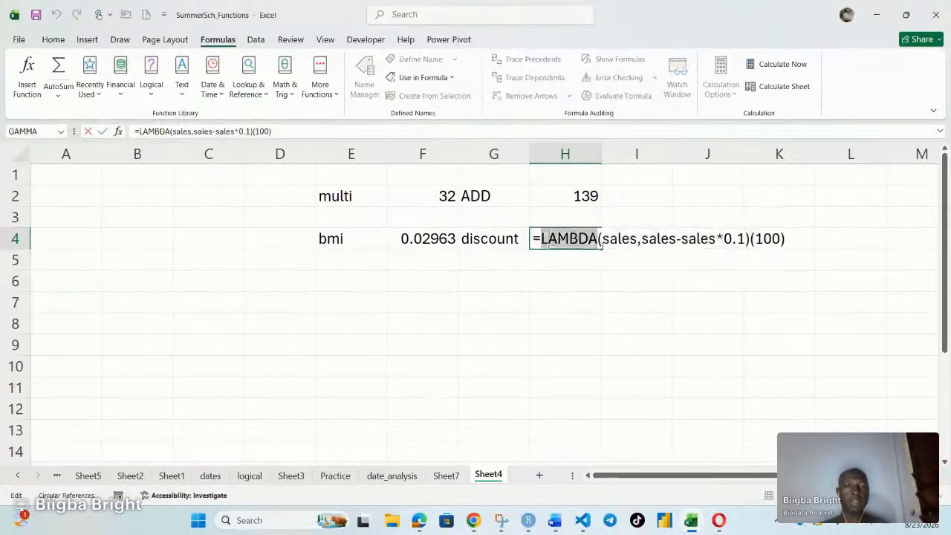
key(shift+Right)
key(shift+Right)
key(shift+Right)
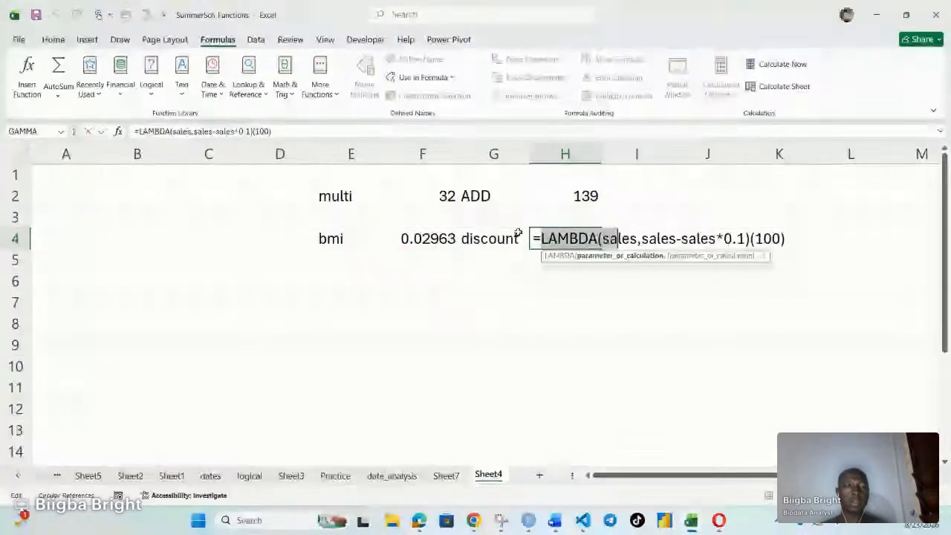
shift+click(758, 240)
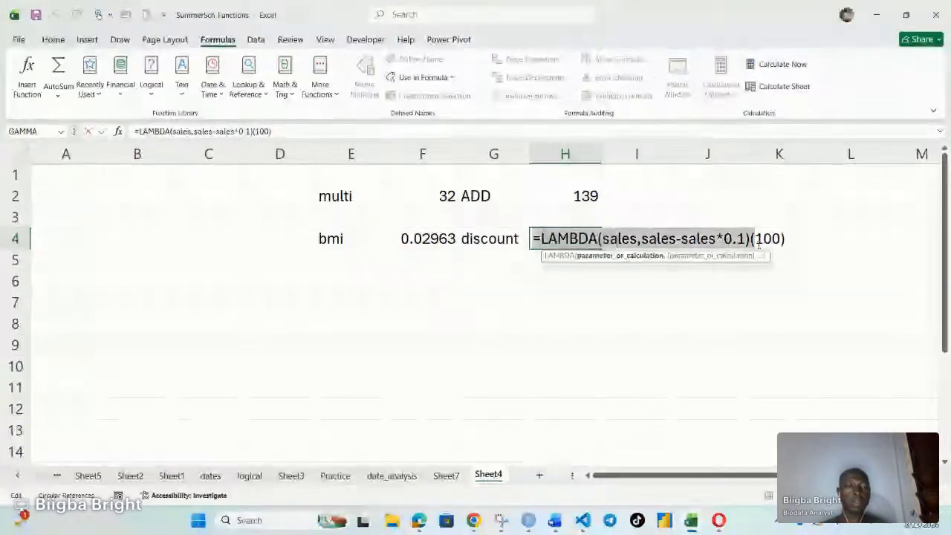
shift+click(751, 241)
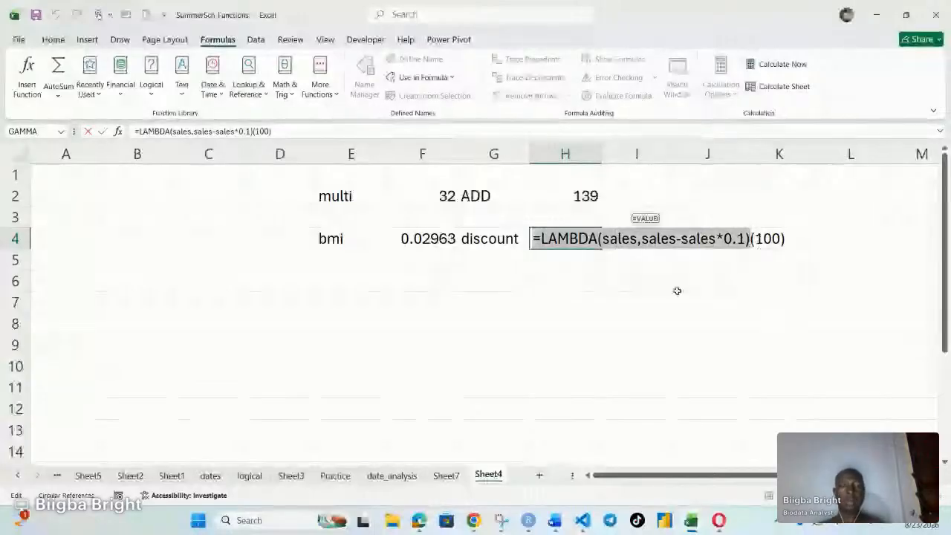
key(Return)
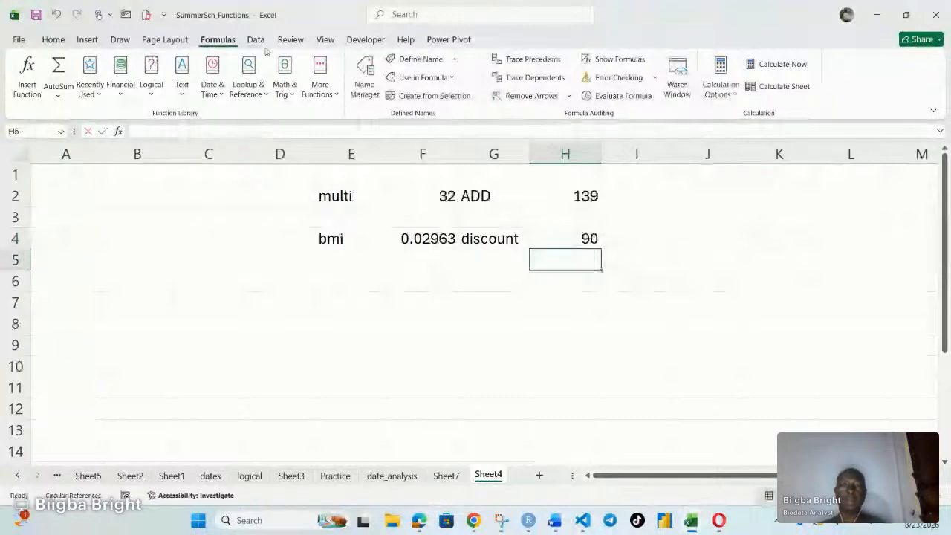
Define a workbook-level name discount that refers to the copied =LAMBDA(sales,sales-sales*0.1), and close the Name Manager
click(365, 78)
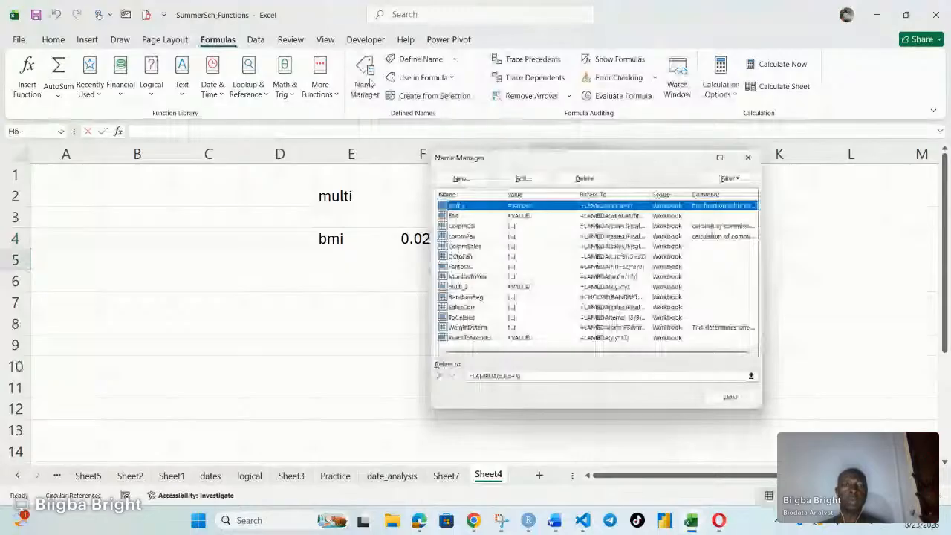
click(458, 177)
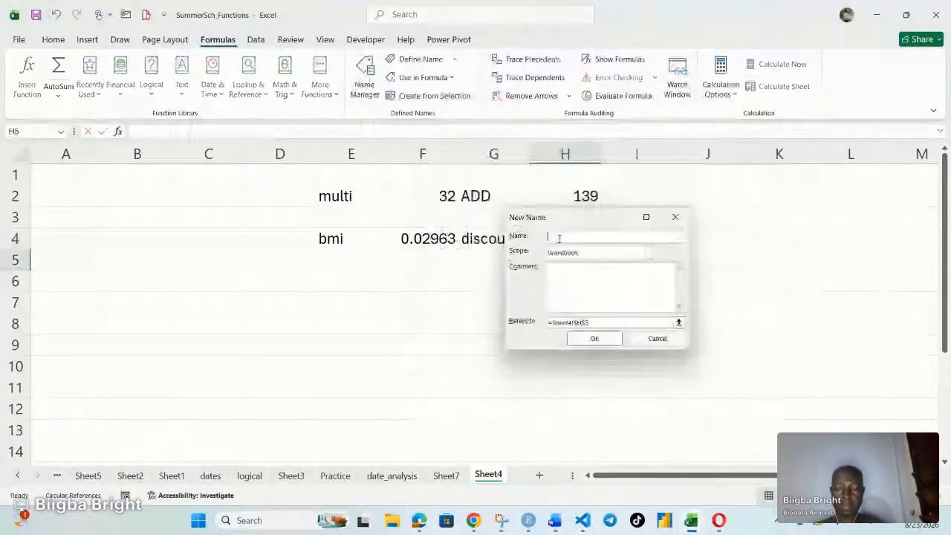
text(discount)
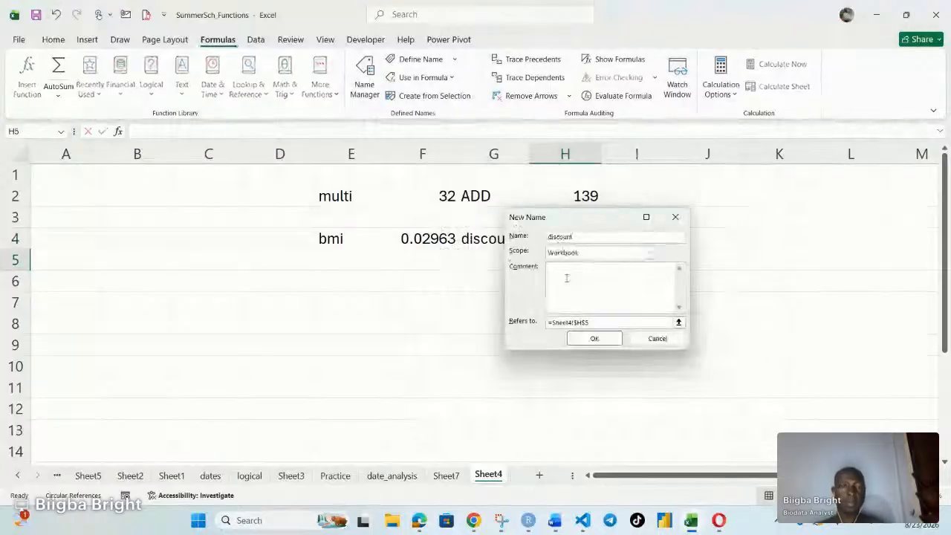
click(568, 275)
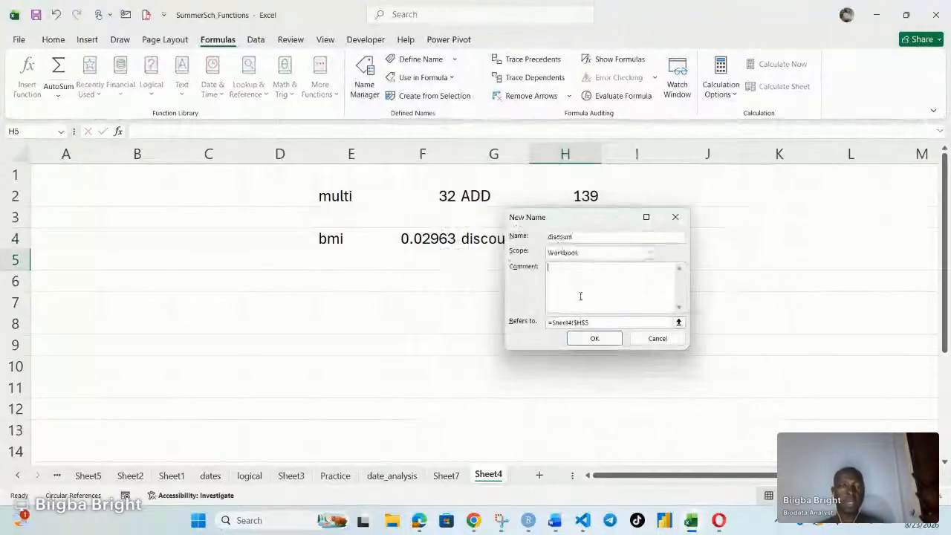
click(591, 322)
key(ctrl+a)
key(ctrl+v)
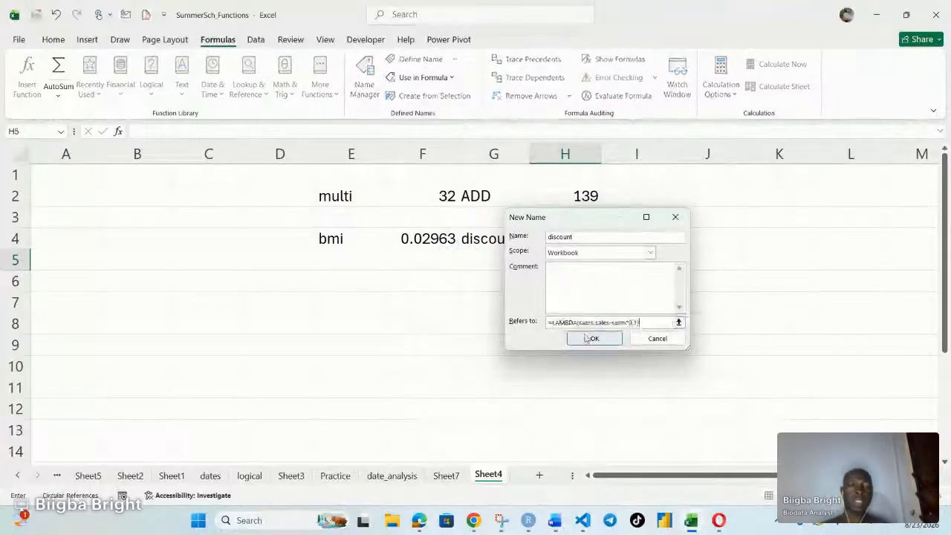
click(587, 339)
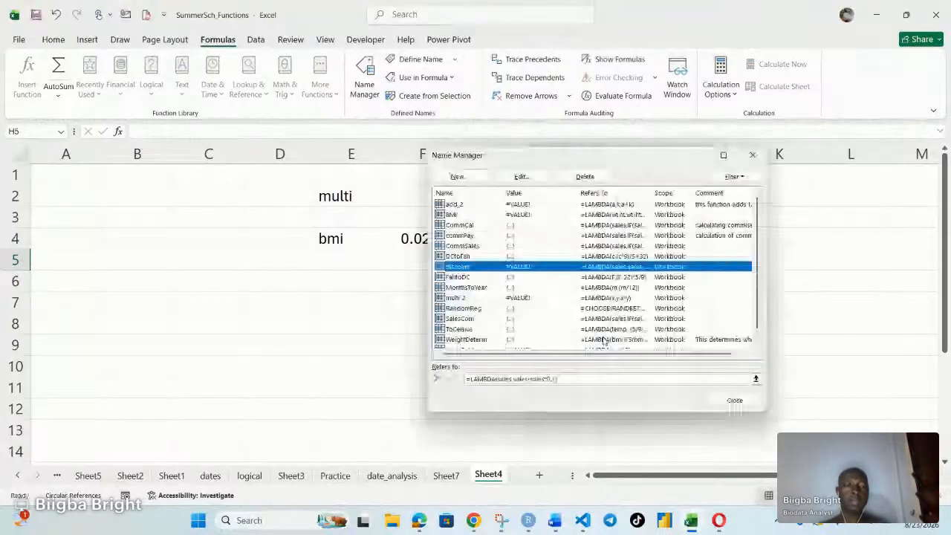
click(735, 402)
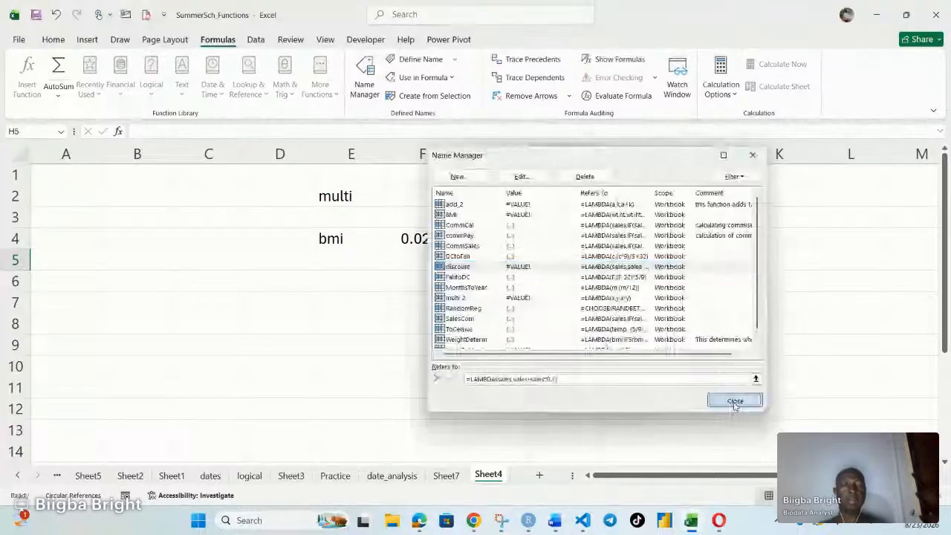
Replace the content of H4 with =discount(100) to test the newly named function
click(578, 235)
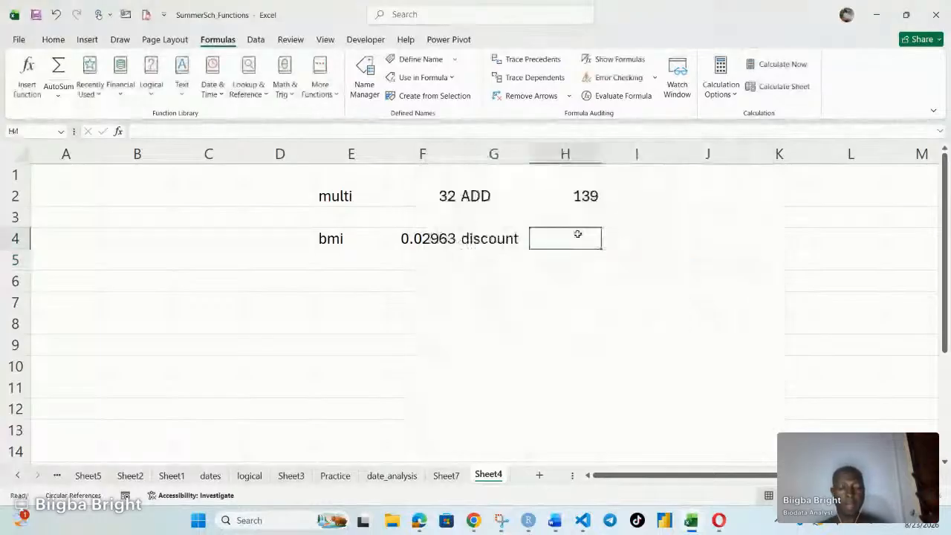
text(=di)
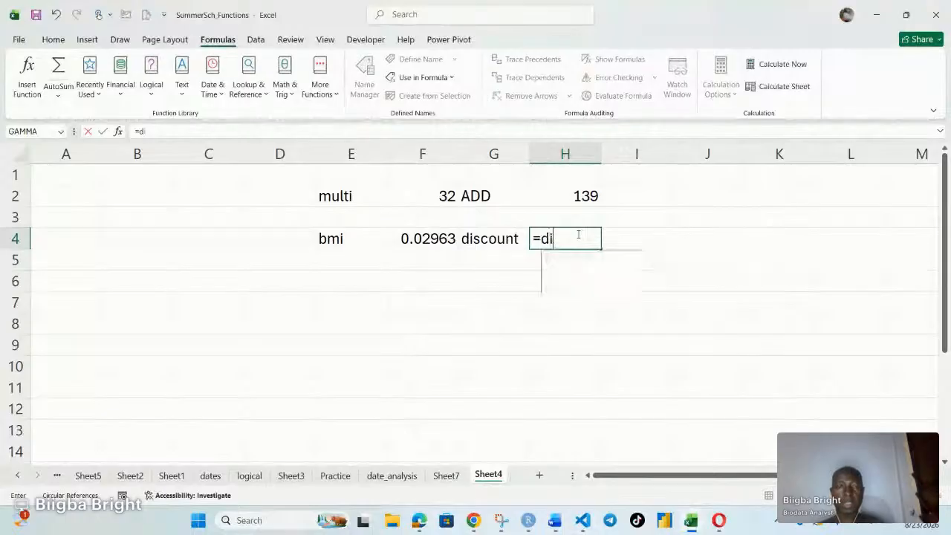
text(sc)
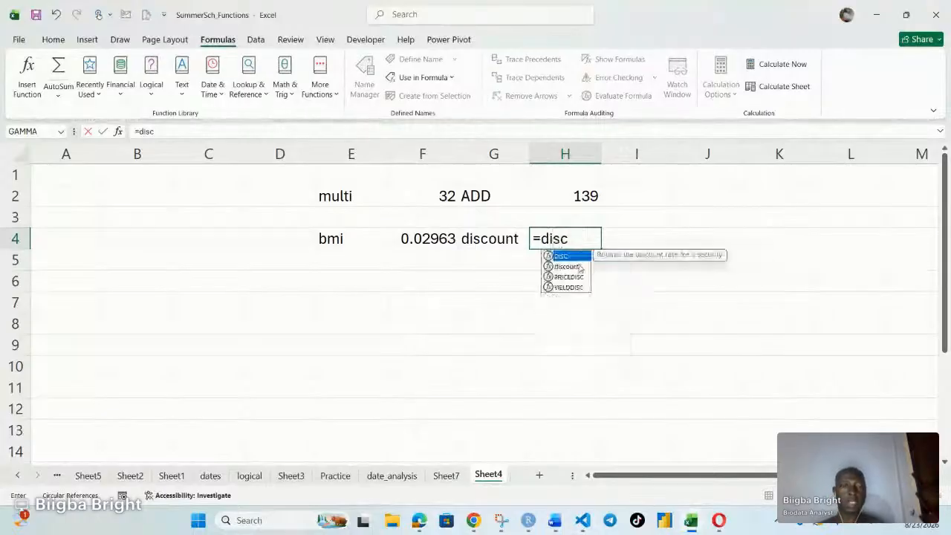
double_click(568, 267)
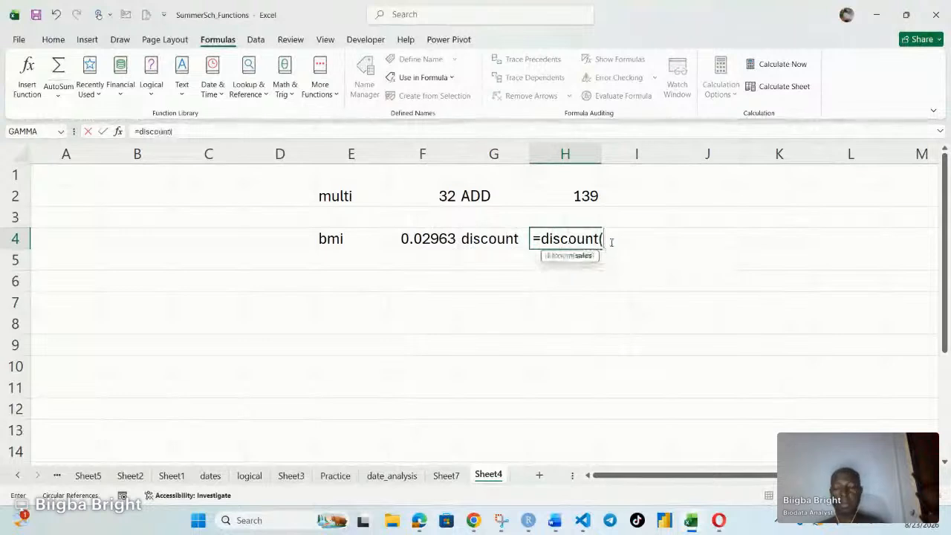
text(100)
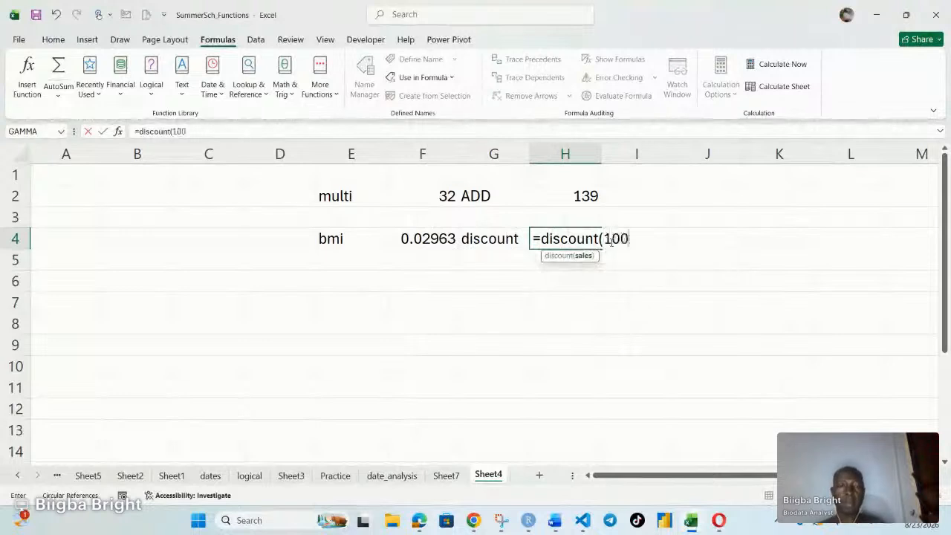
text())
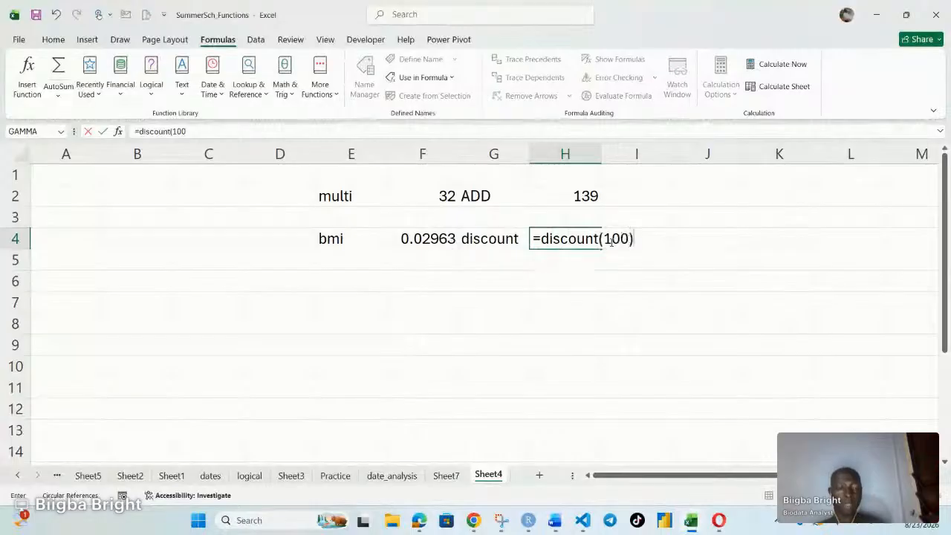
key(Return)
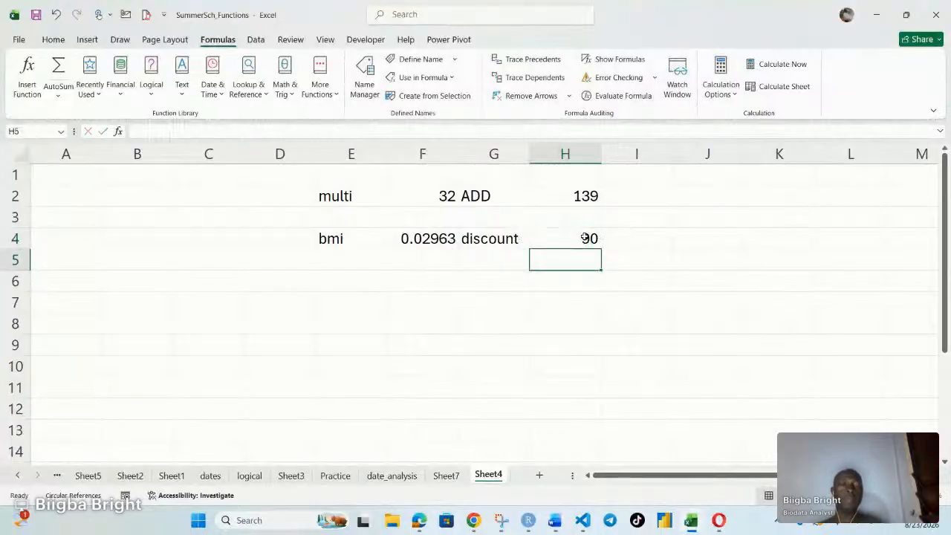
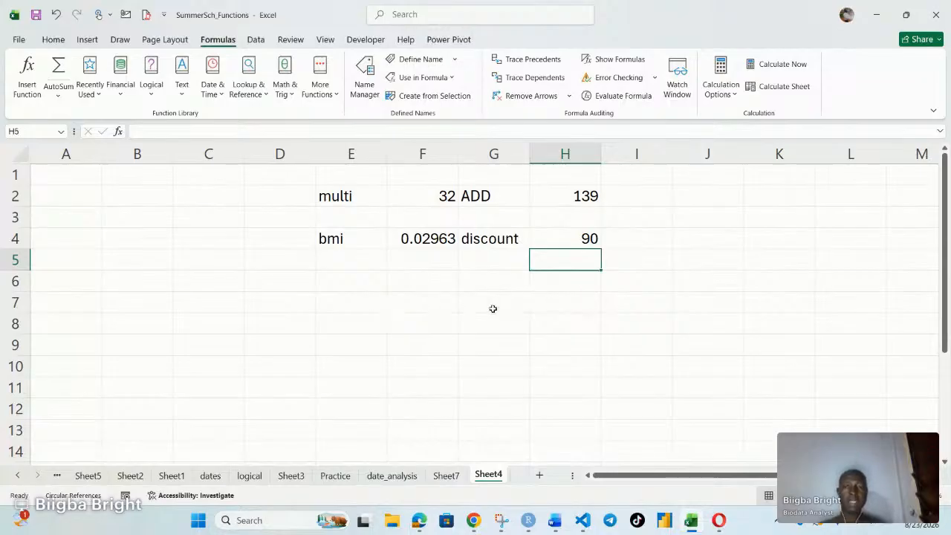
Enter 200 in E7 and start an IF formula in F7 with the logical test E7>200
click(368, 304)
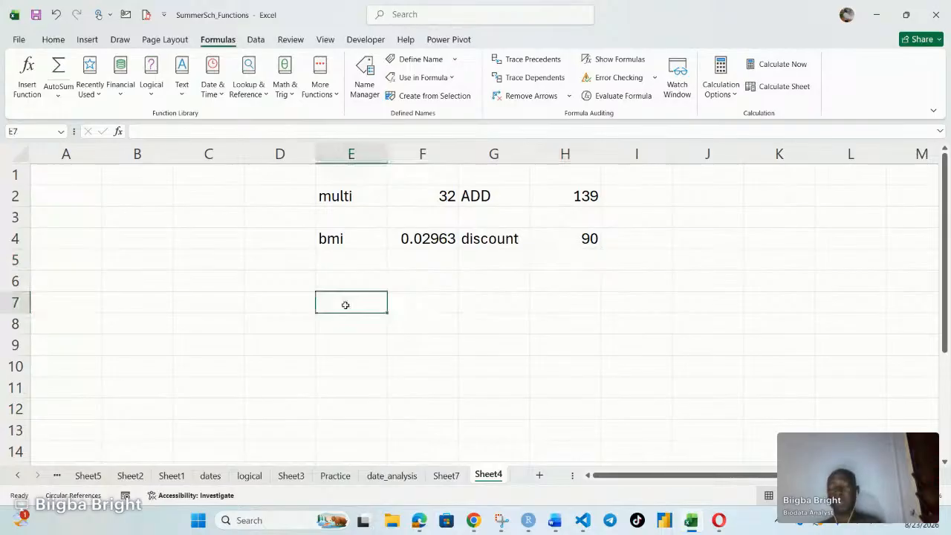
text(200)
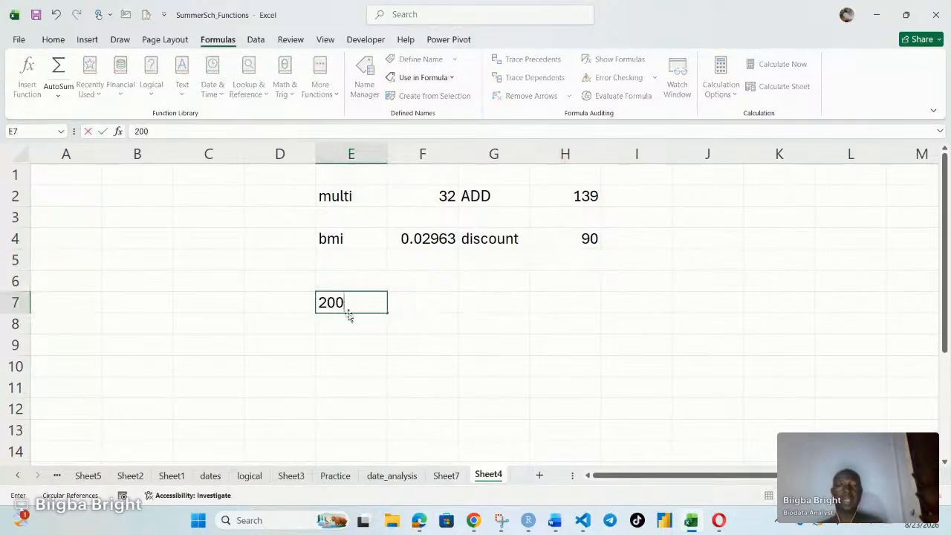
click(423, 301)
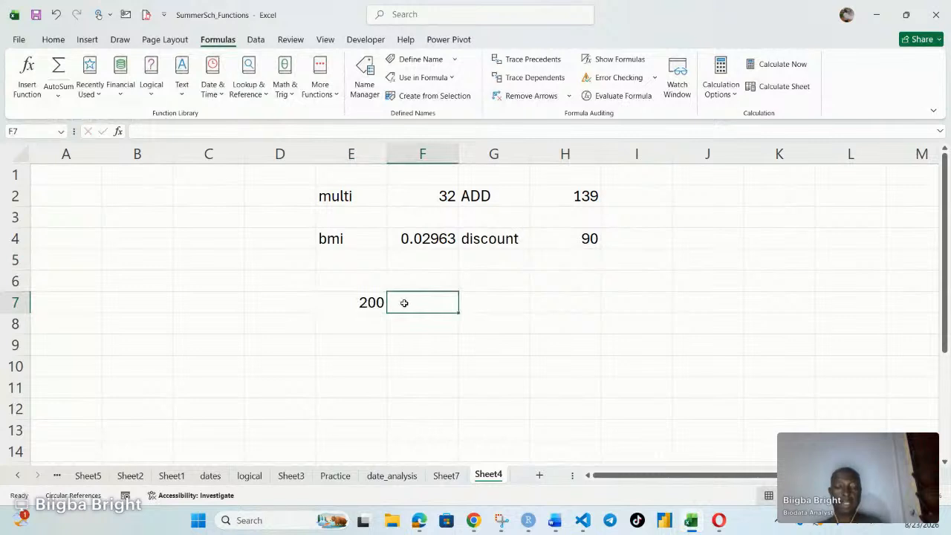
text(=)
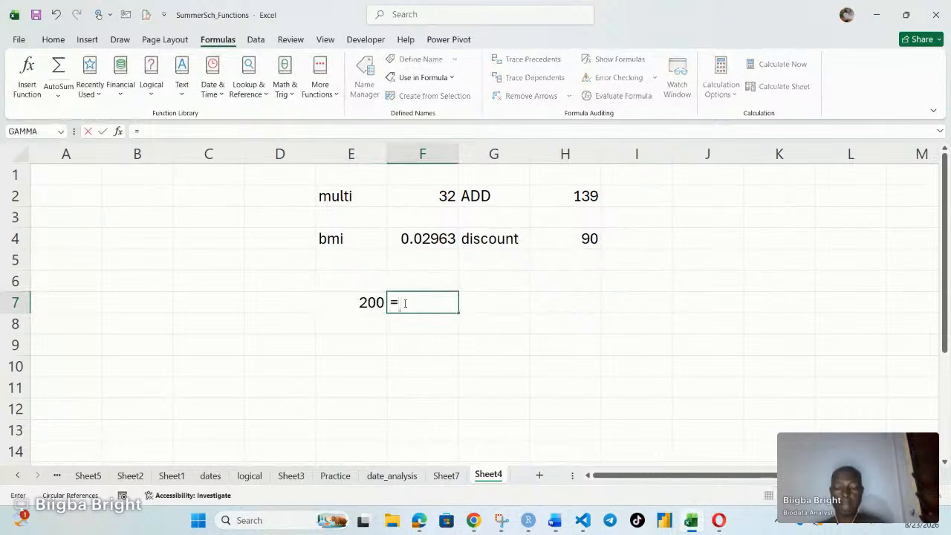
text(IF()
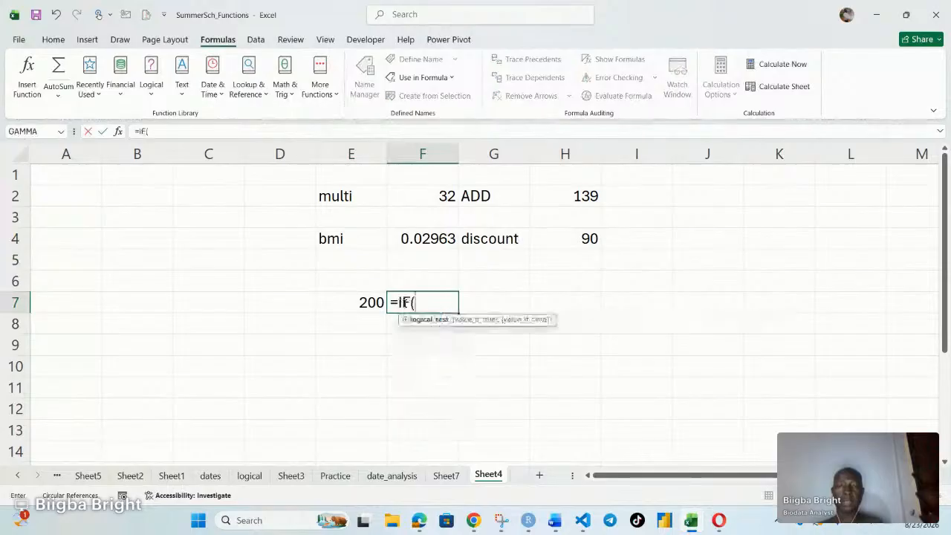
click(359, 302)
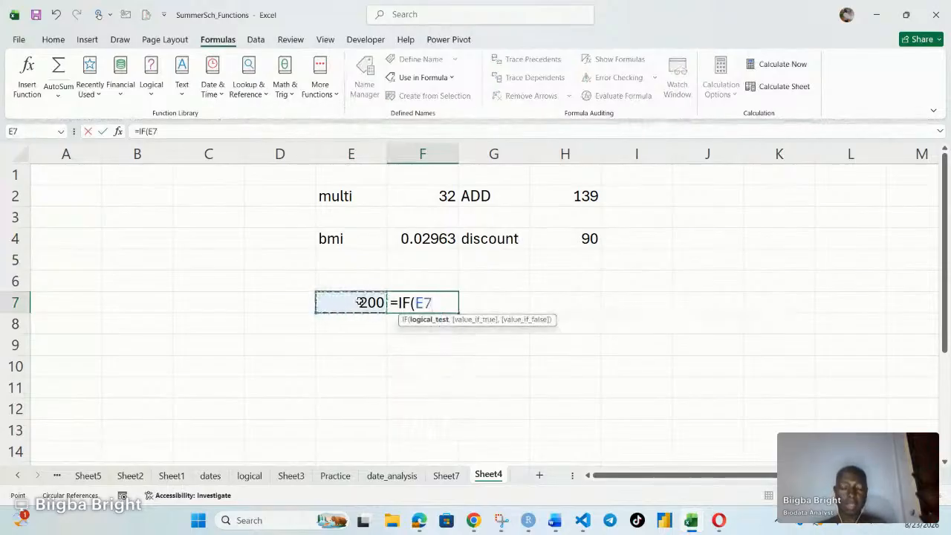
text(>)
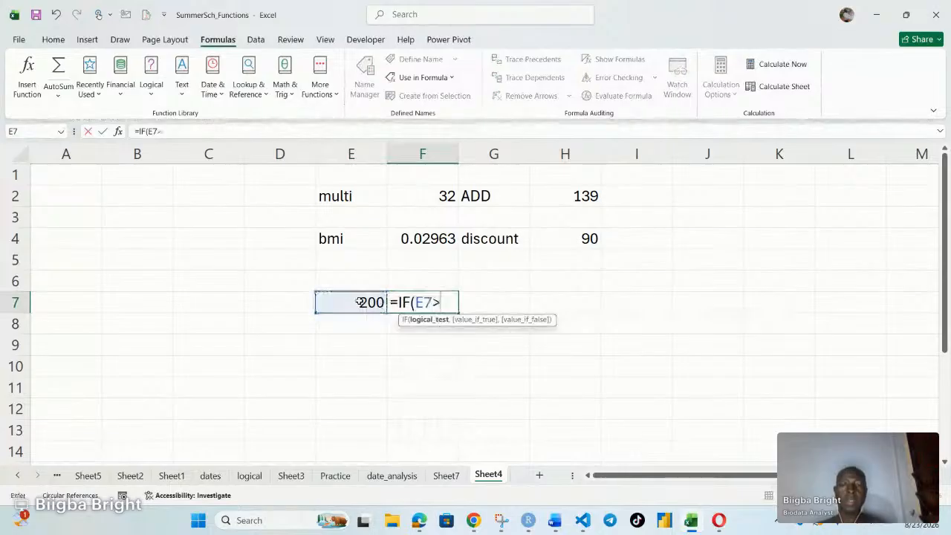
text(20)
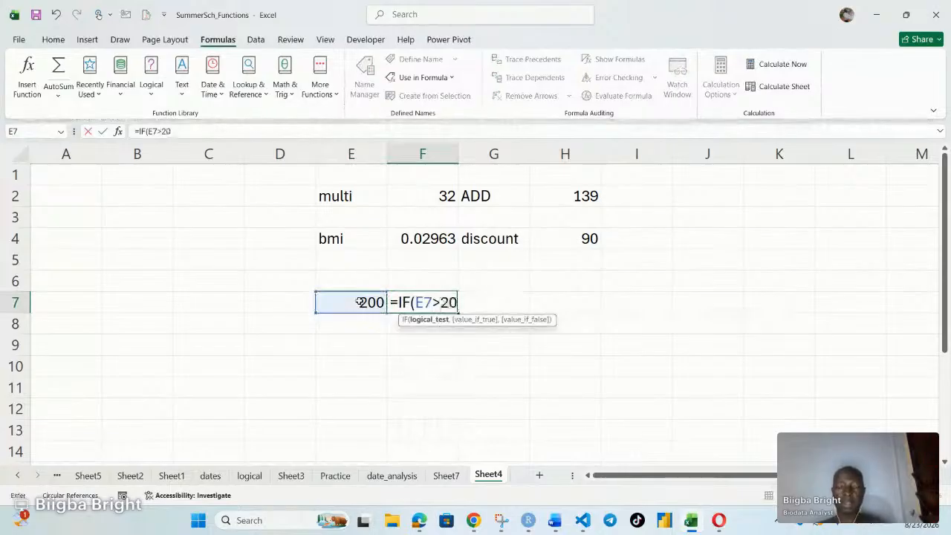
text(0,)
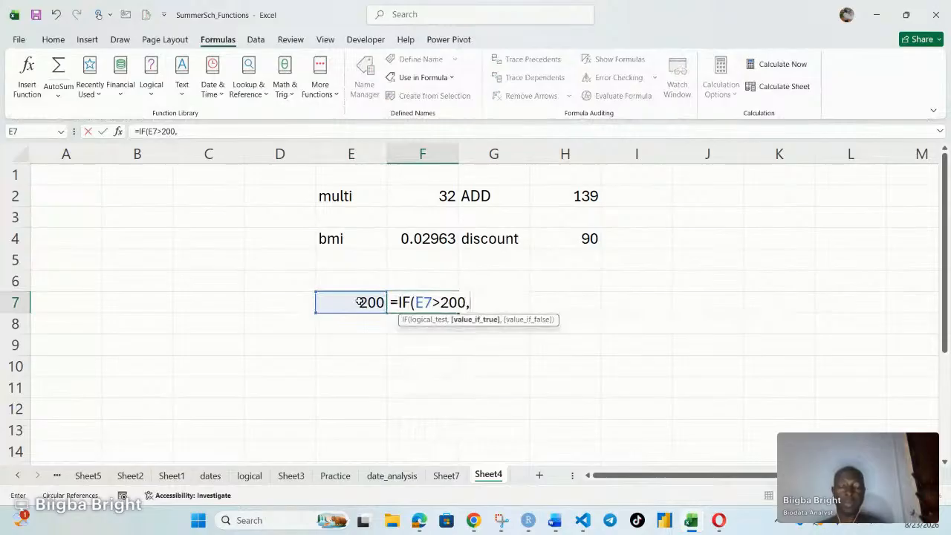
Add 0.1*E7 as the true result of F7's IF formula and open a quoted text for the false result
text(10)
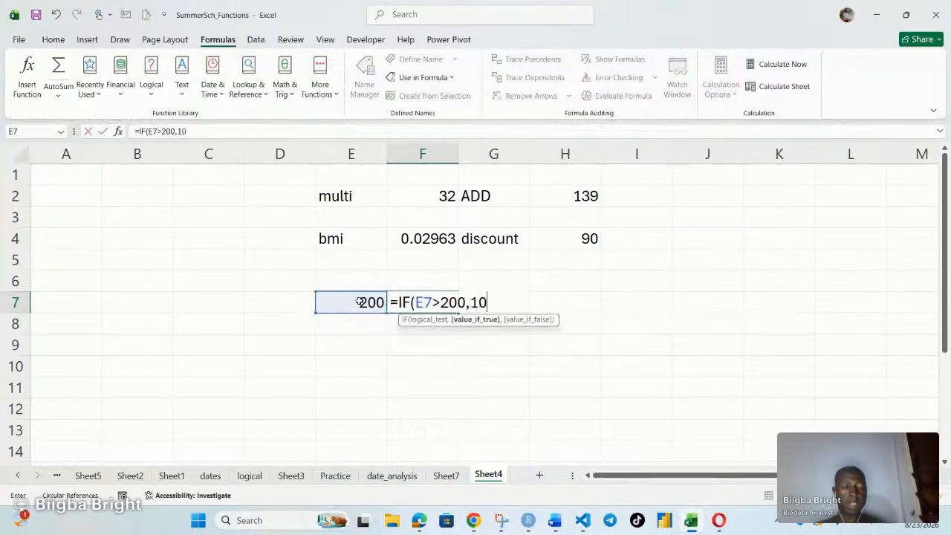
key(BackSpace)
key(BackSpace)
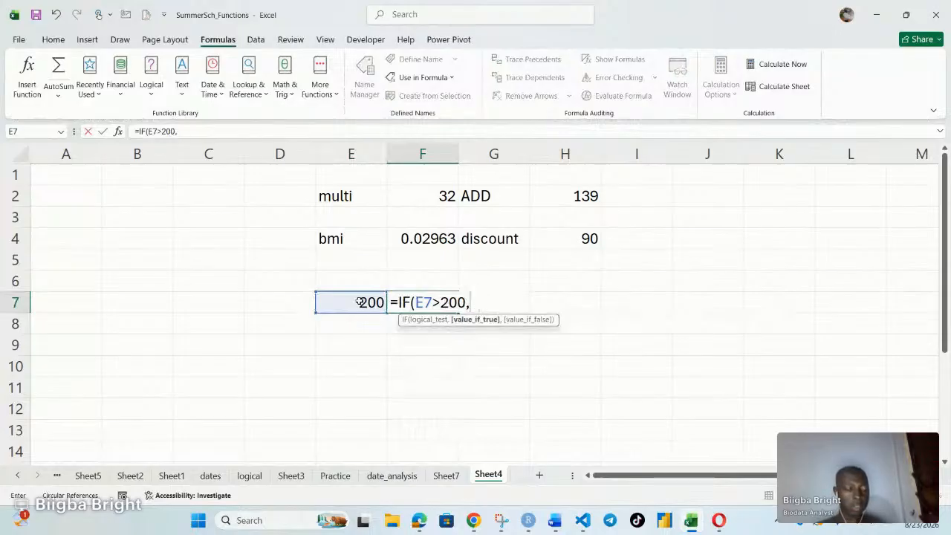
text(0.1)
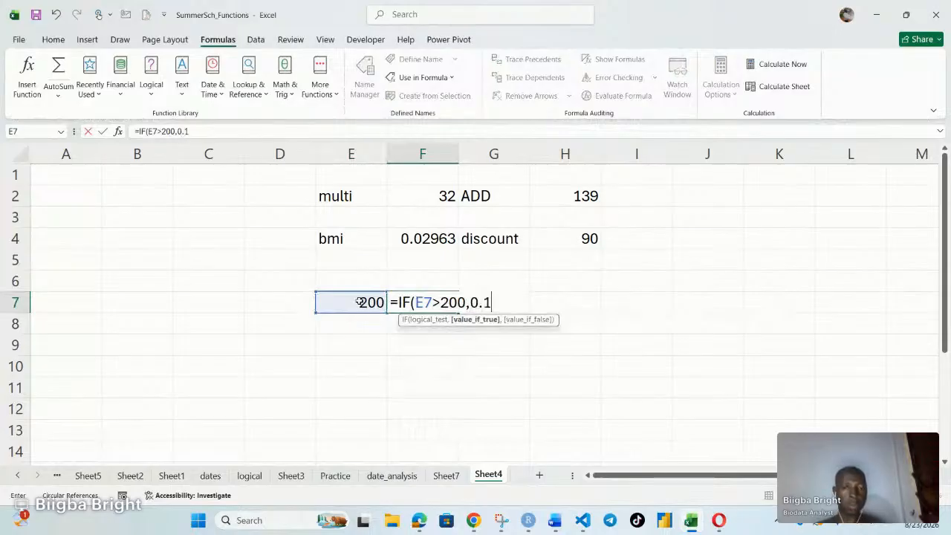
text(*)
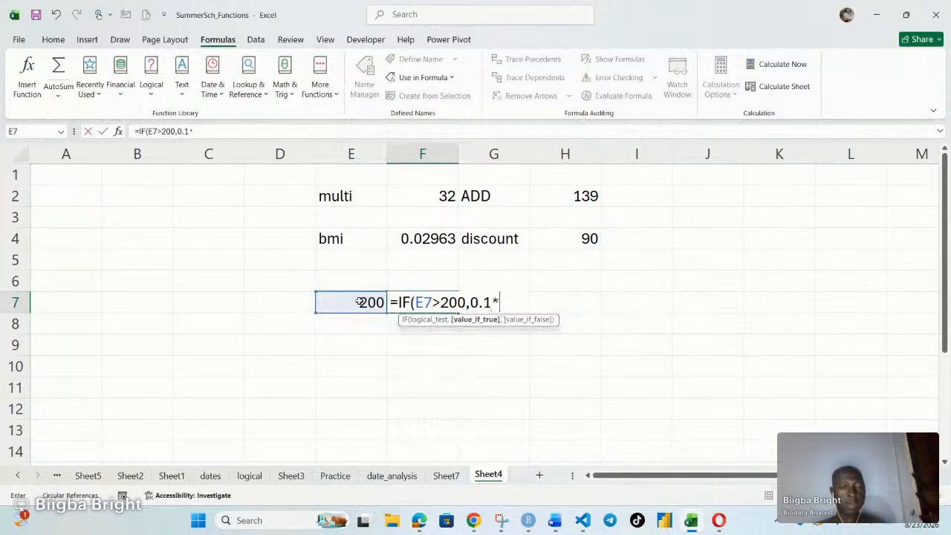
click(359, 302)
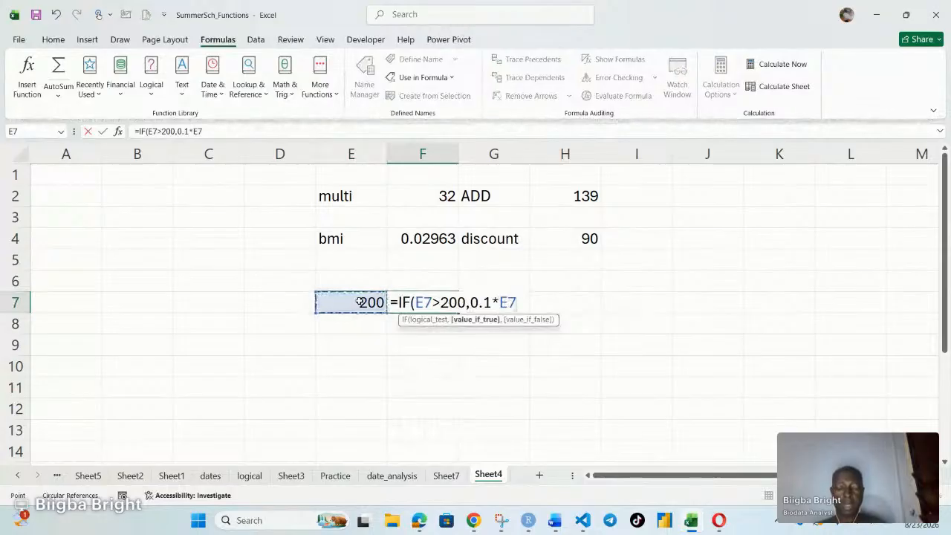
text(,)
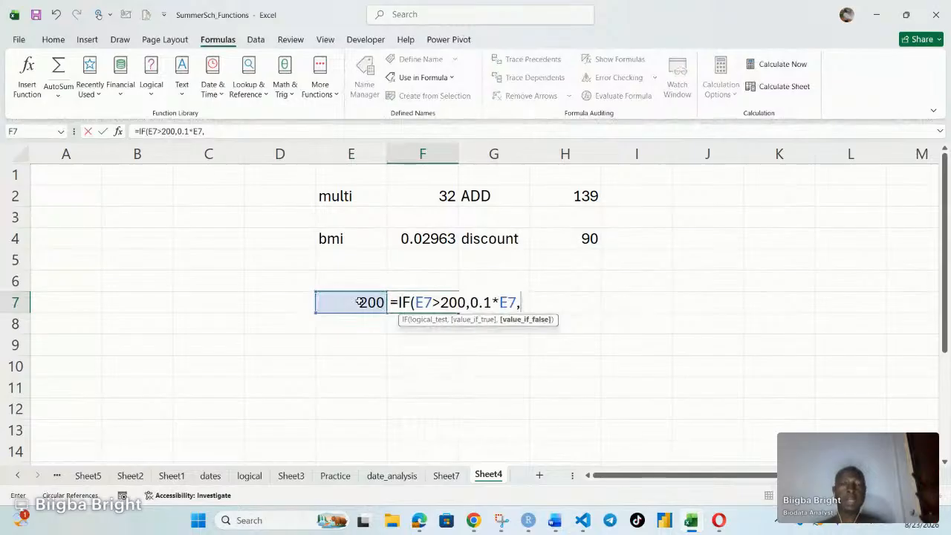
text(")
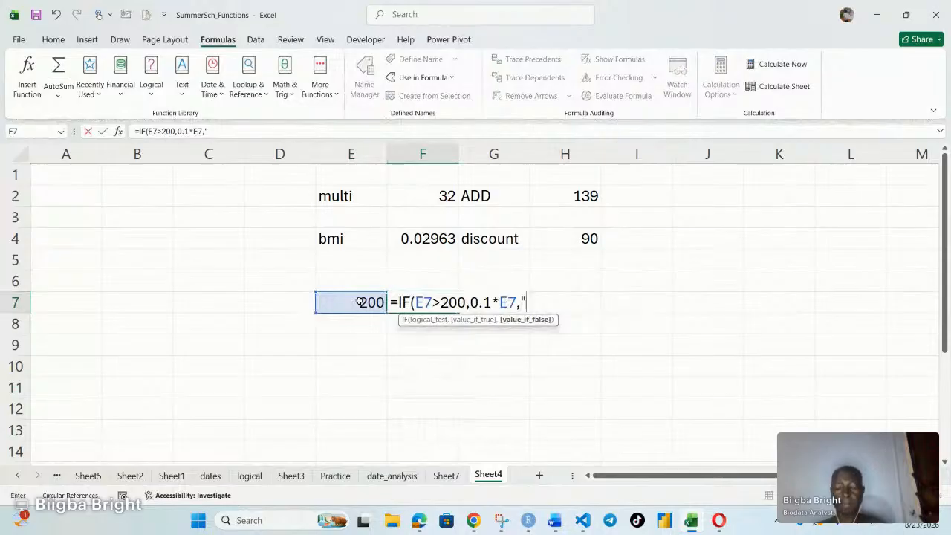
text(under)
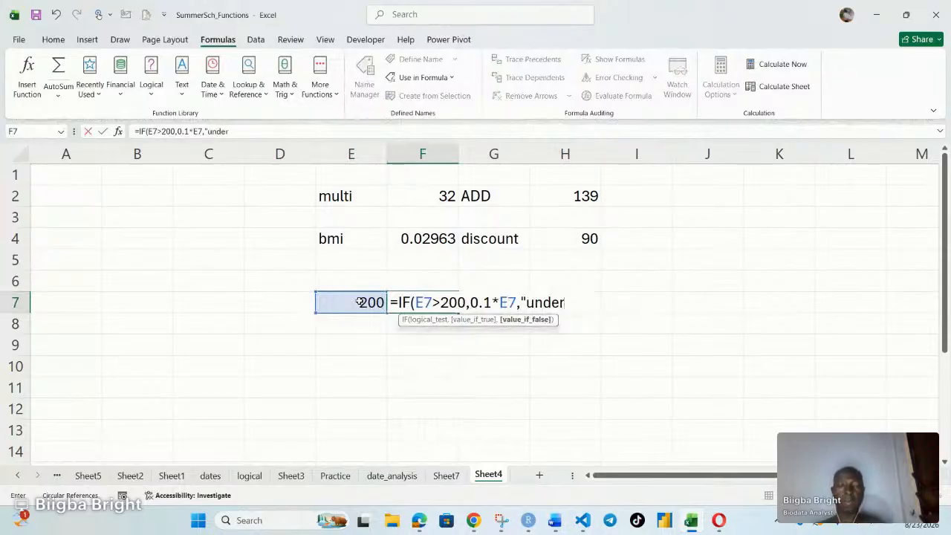
text(performed)
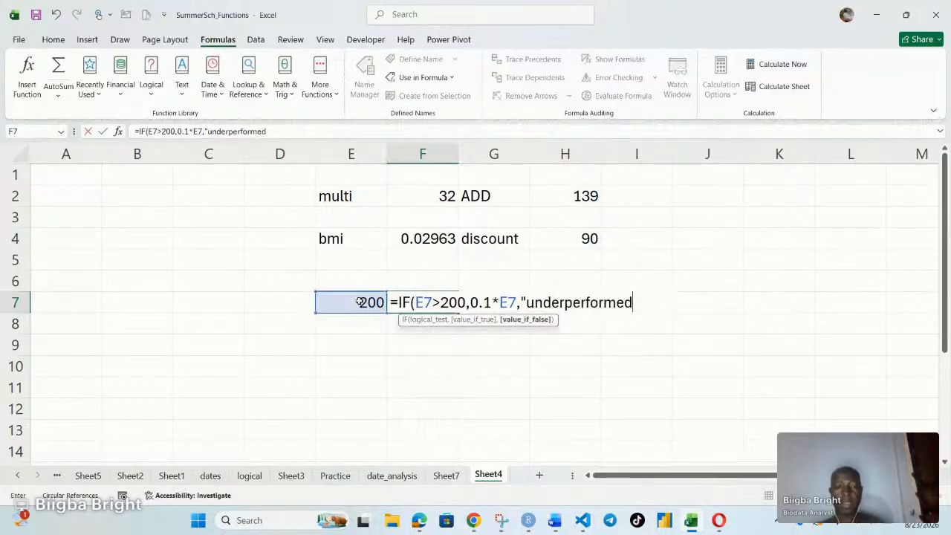
key(BackSpace)
key(BackSpace)
key(BackSpace)
key(BackSpace)
key(BackSpace)
key(BackSpace)
key(BackSpace)
key(BackSpace)
key(BackSpace)
key(BackSpace)
key(BackSpace)
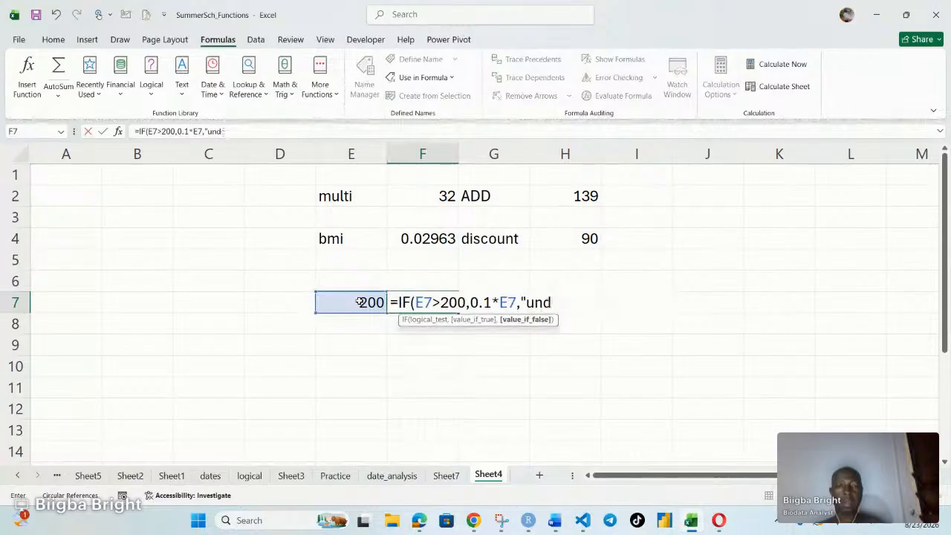
key(BackSpace)
key(BackSpace)
key(BackSpace)
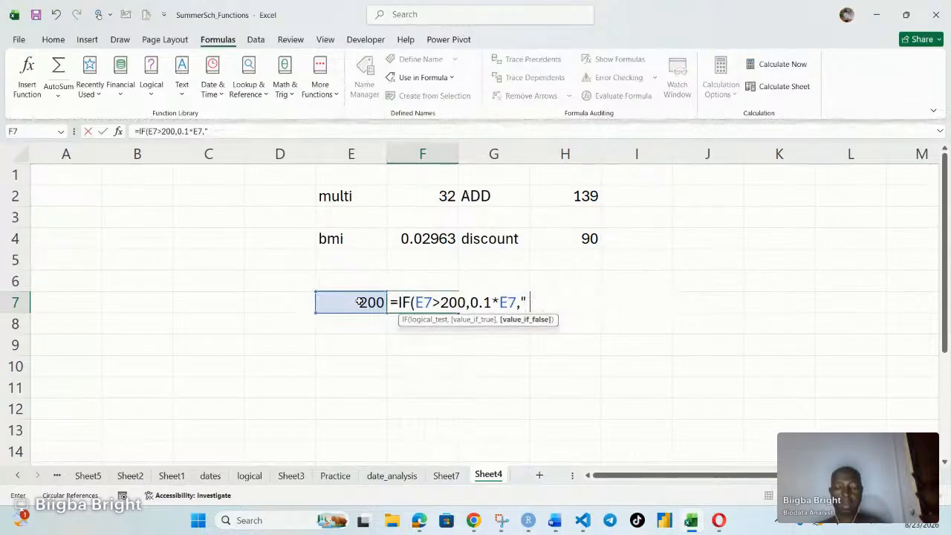
Complete F7's IF formula with "low" as the false result and enter it
text(low)
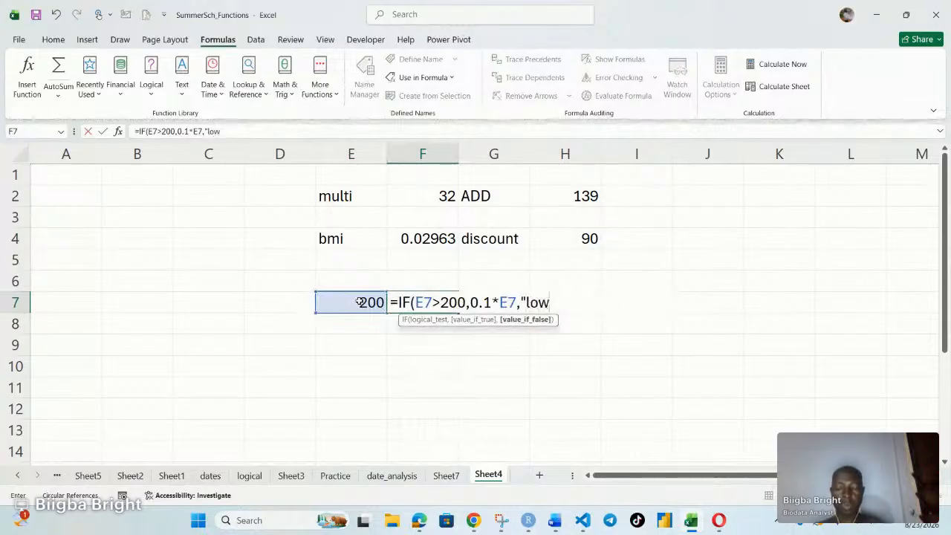
text(")
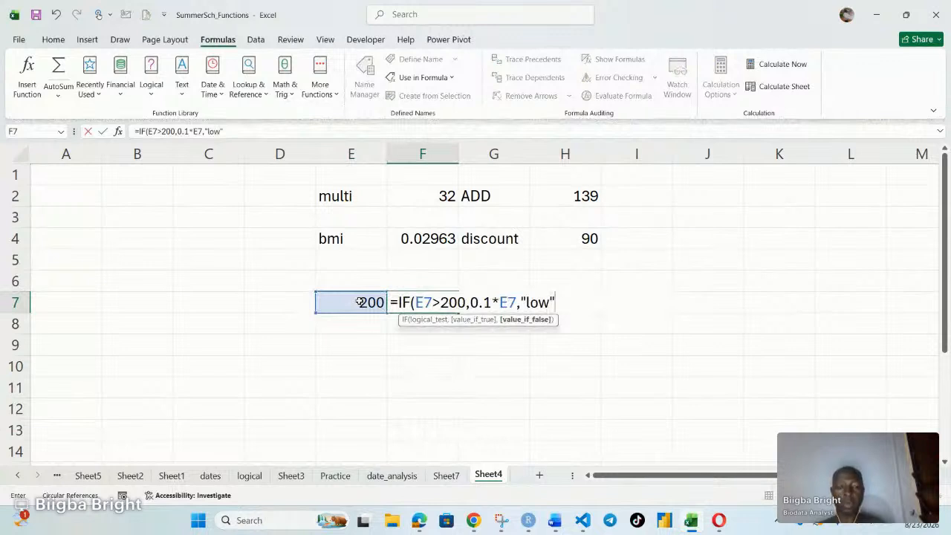
text())
key(Return)
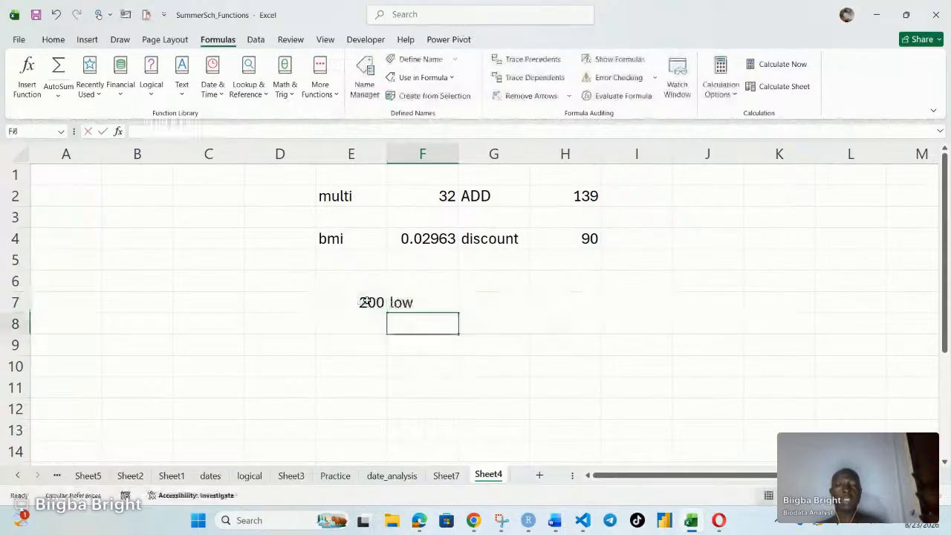
Change the sales value in E7 to 300 to test the IF formula's true result
click(371, 302)
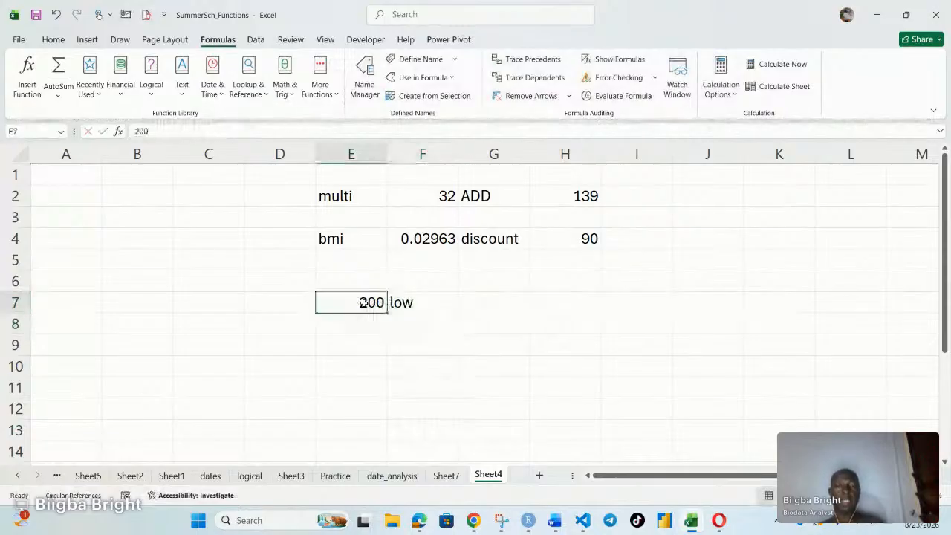
text(300)
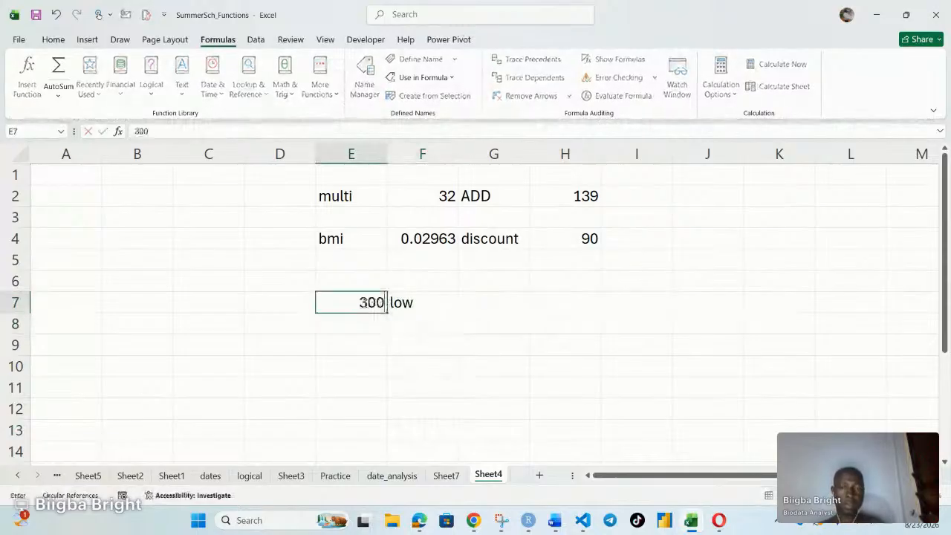
key(Return)
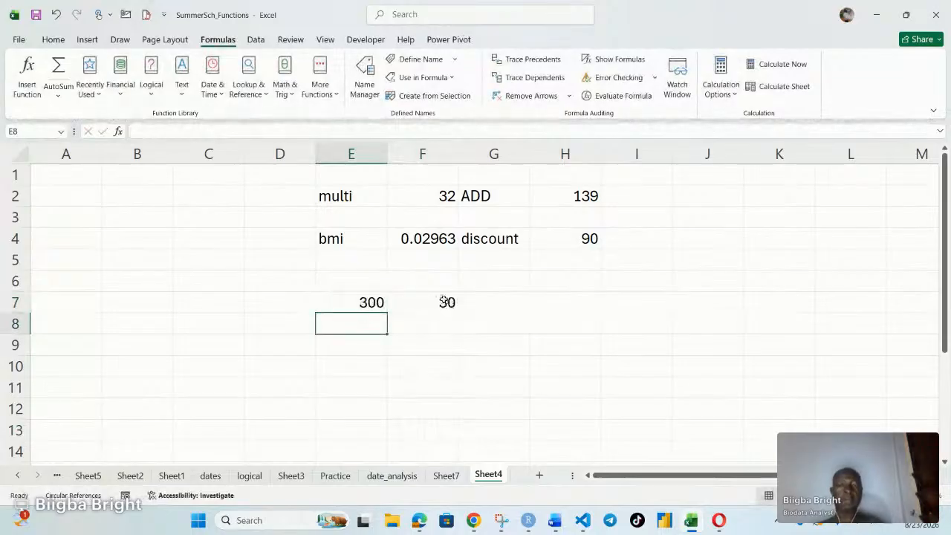
click(365, 302)
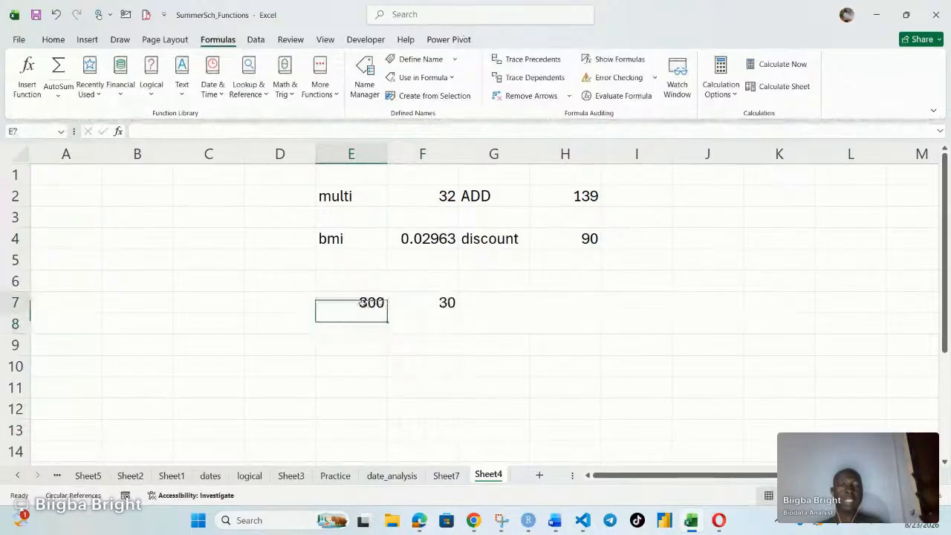
Copy the complete IF formula text from F7, including its equals sign, and finish editing the cell
double_click(430, 303)
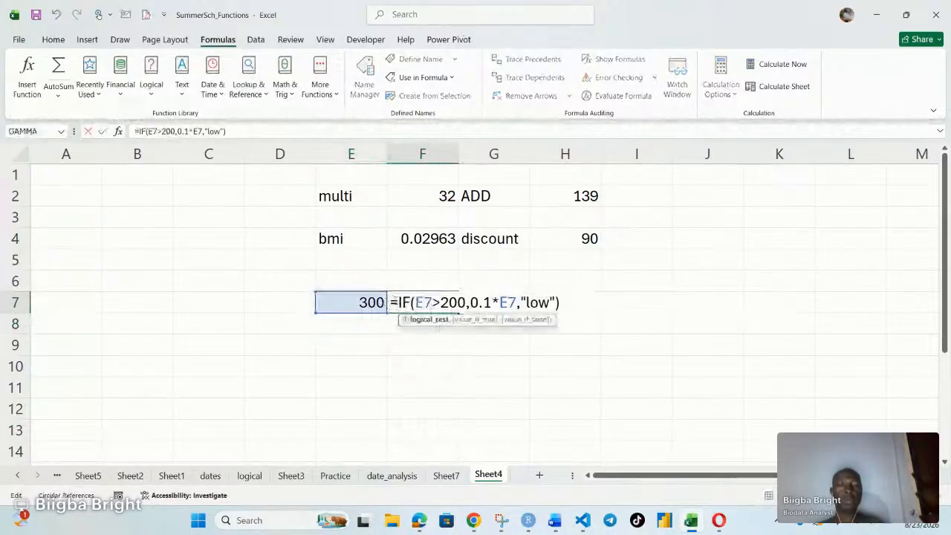
drag(390, 302, 555, 303)
click(555, 303)
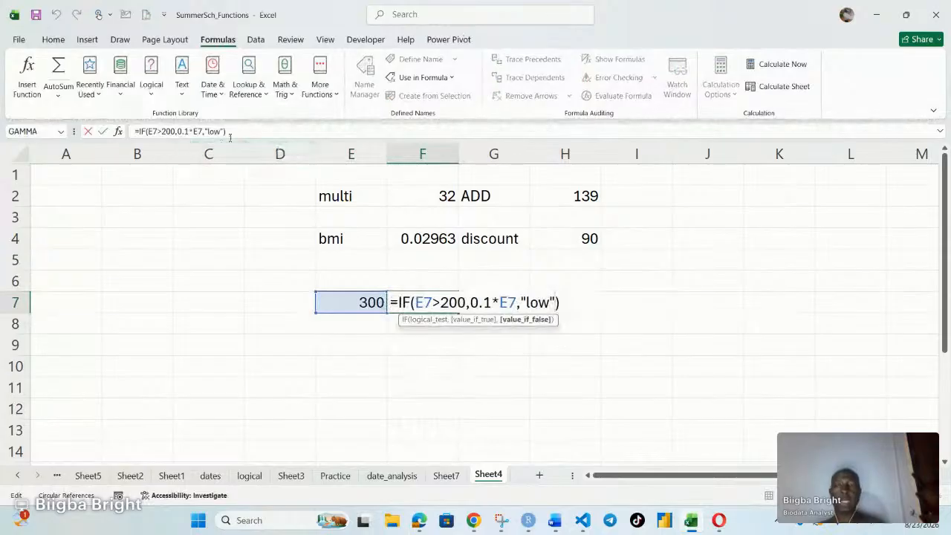
drag(231, 133, 133, 132)
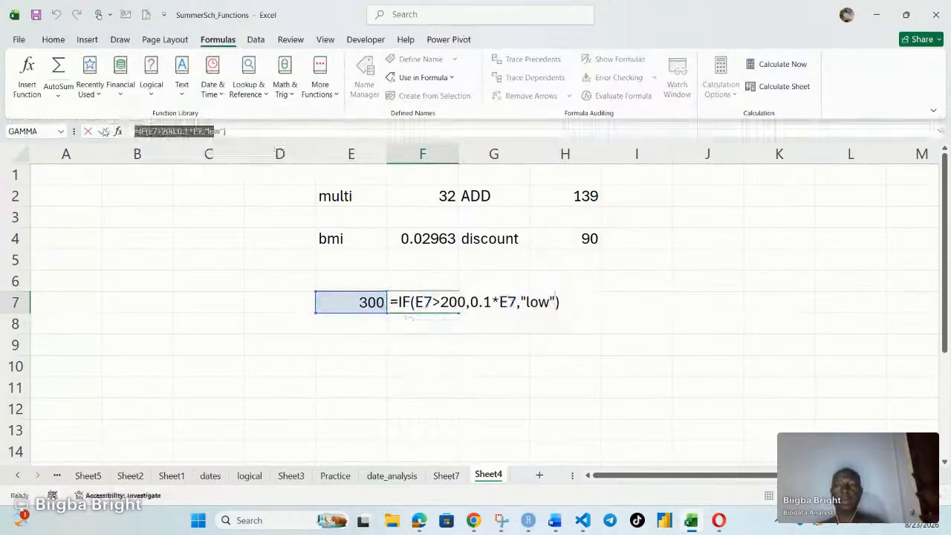
key(Escape)
drag(230, 133, 134, 133)
key(ctrl+c)
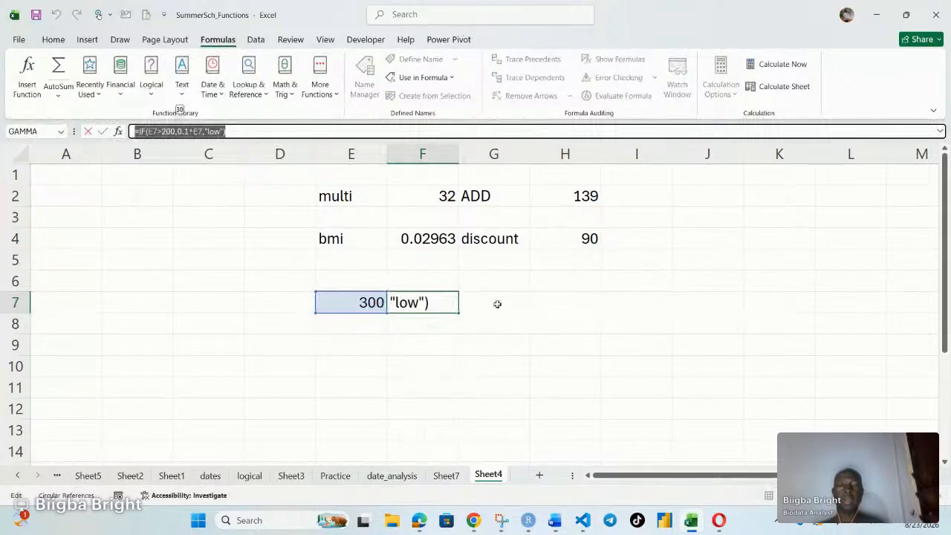
click(496, 304)
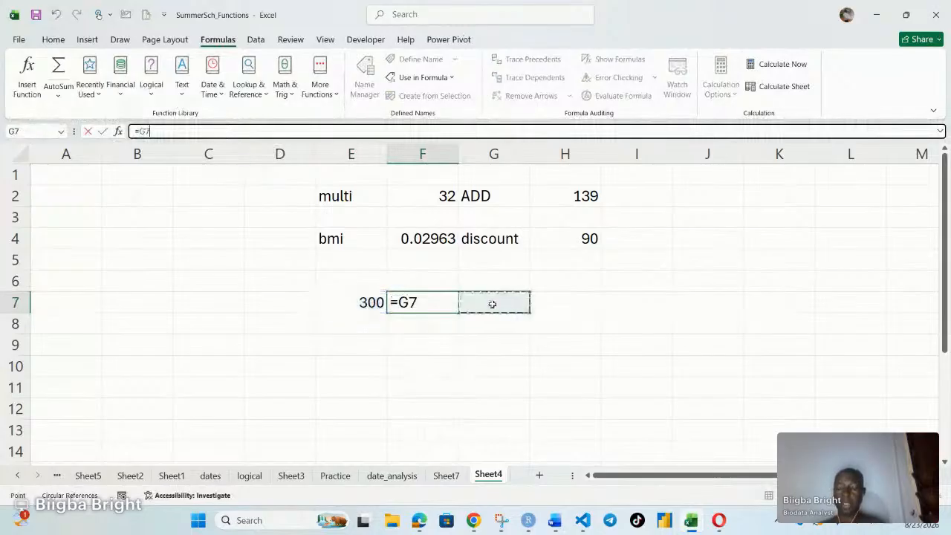
key(ctrl+z)
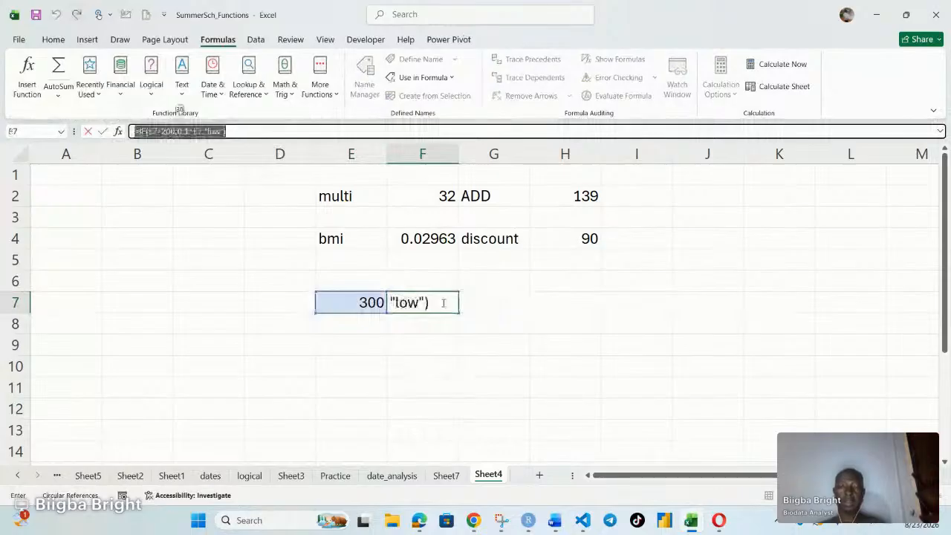
click(191, 132)
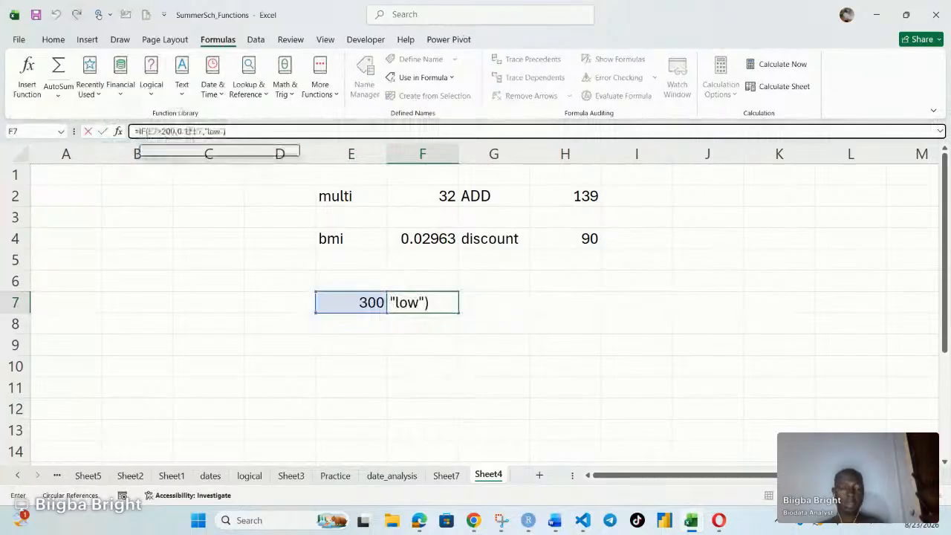
key(Return)
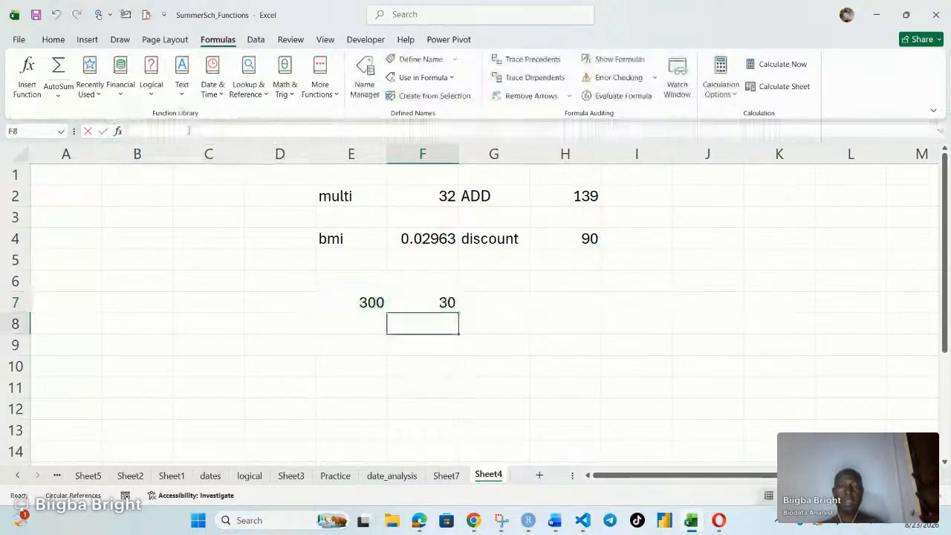
Start a LAMBDA formula in G7 and paste the copied IF formula into it without its leading equals sign
click(495, 305)
text(=lamd)
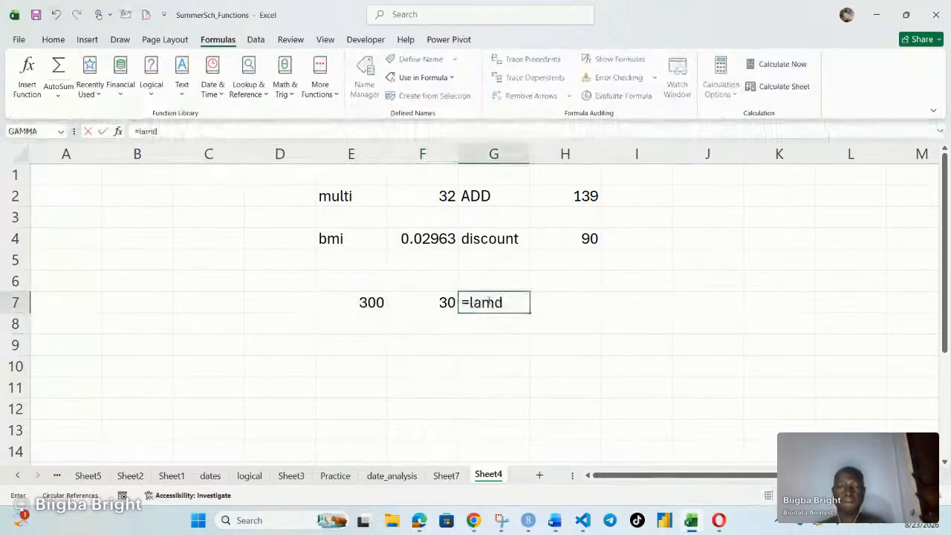
key(BackSpace)
key(Tab)
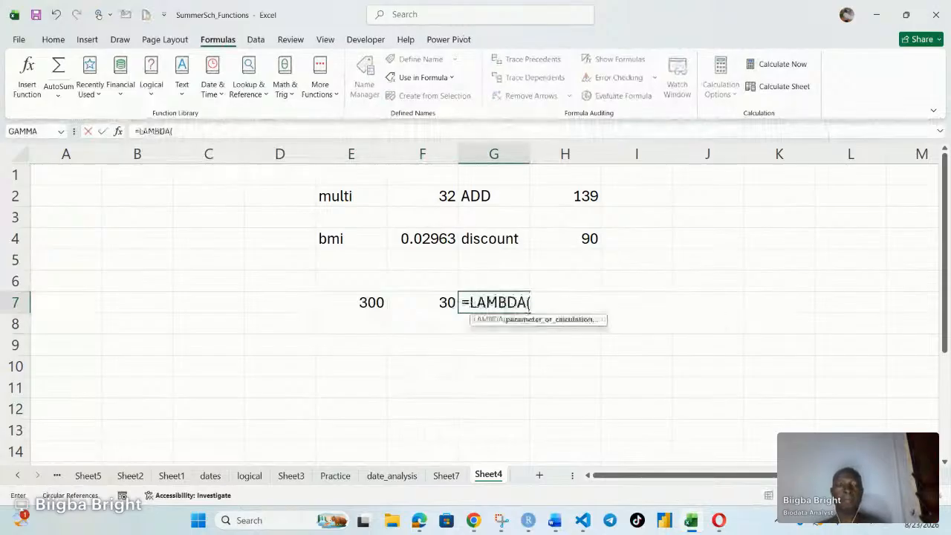
key(ctrl+v)
click(539, 303)
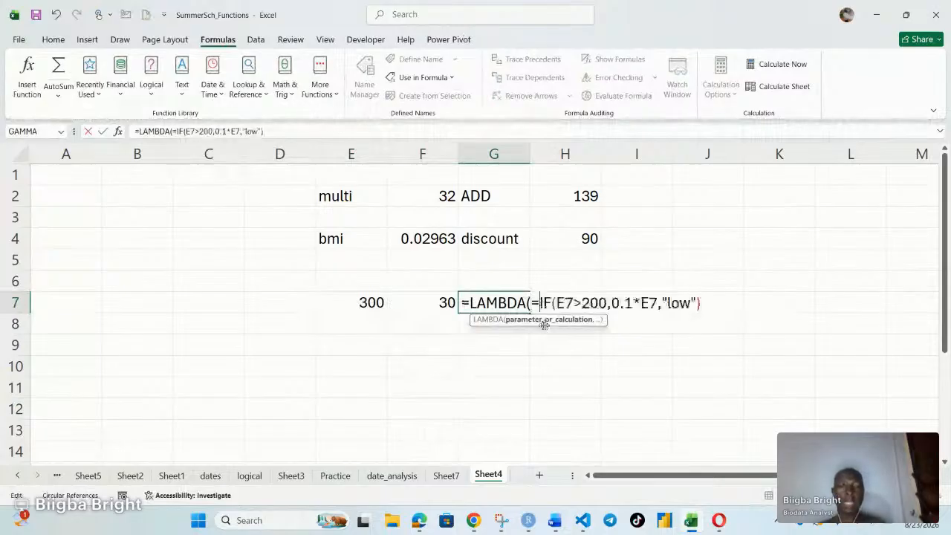
key(BackSpace)
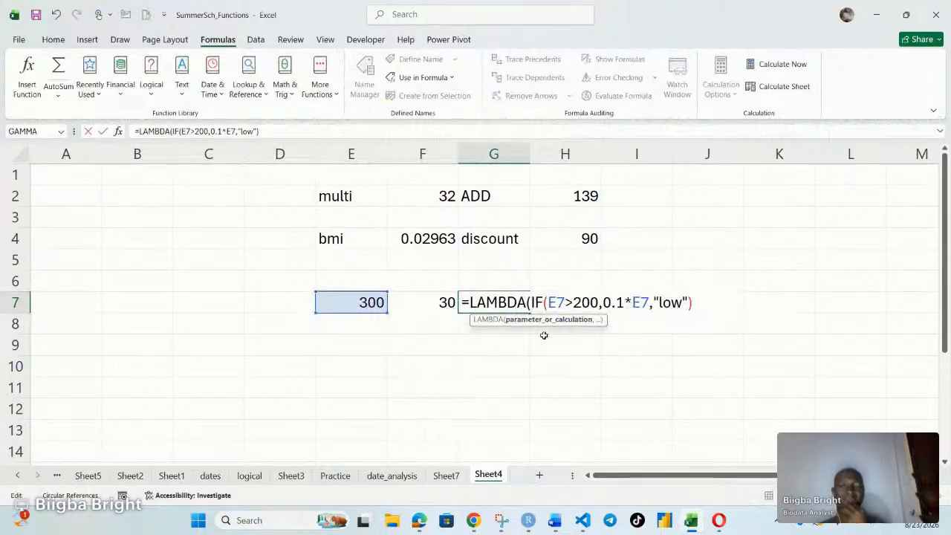
Add profit as the LAMBDA parameter in G7 and replace E7 with profit in the IF's logical test
text(profit)
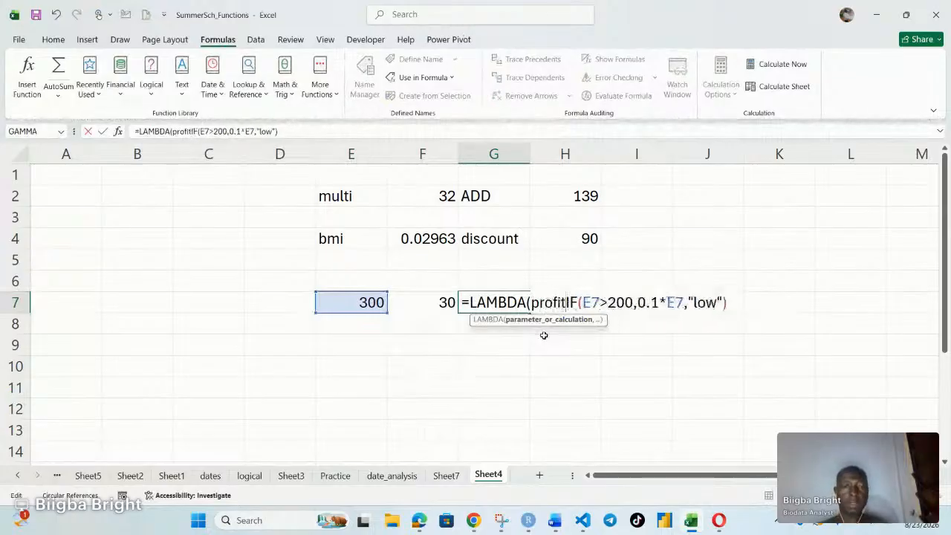
text(,)
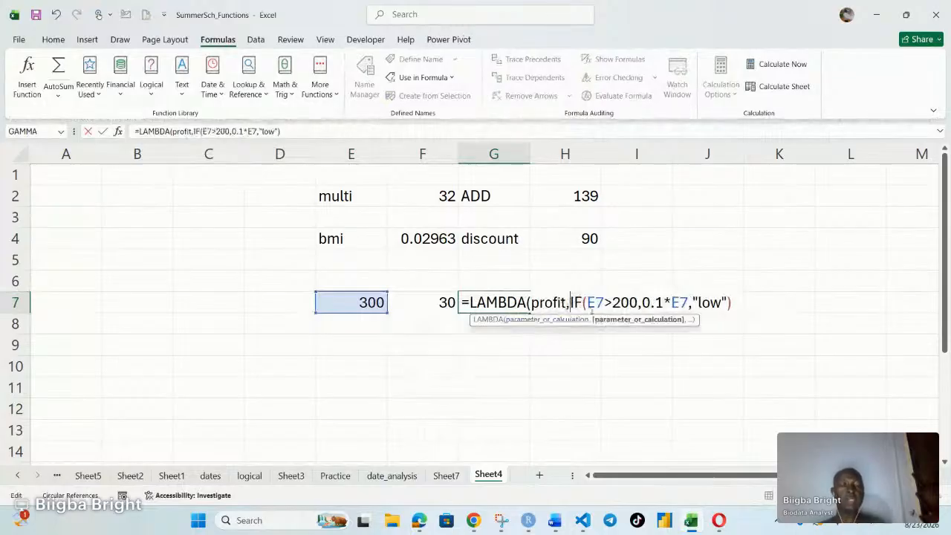
click(605, 301)
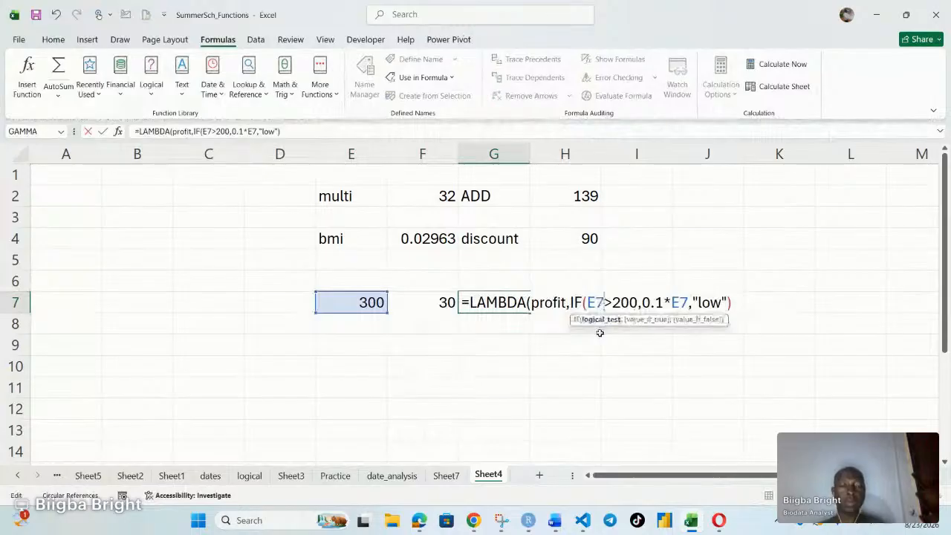
key(BackSpace)
key(BackSpace)
text(pr)
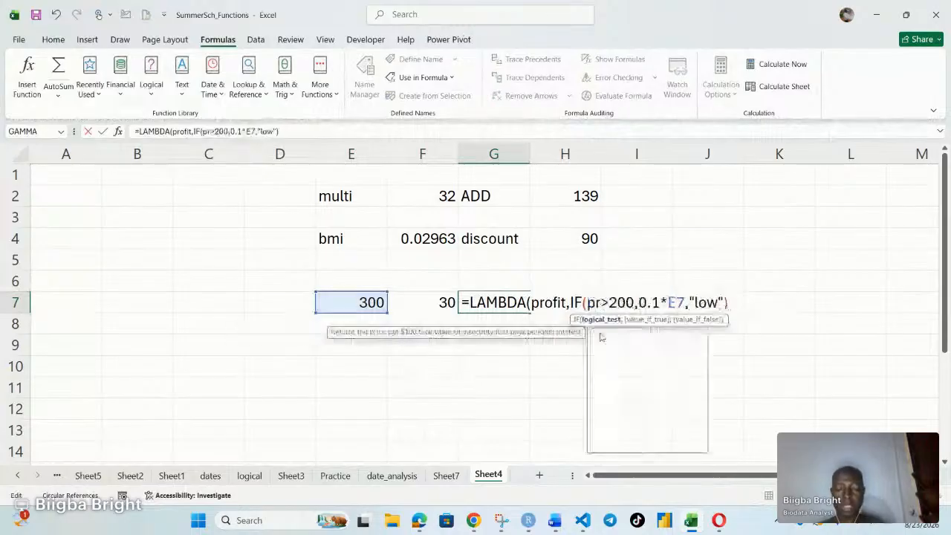
text(ofit)
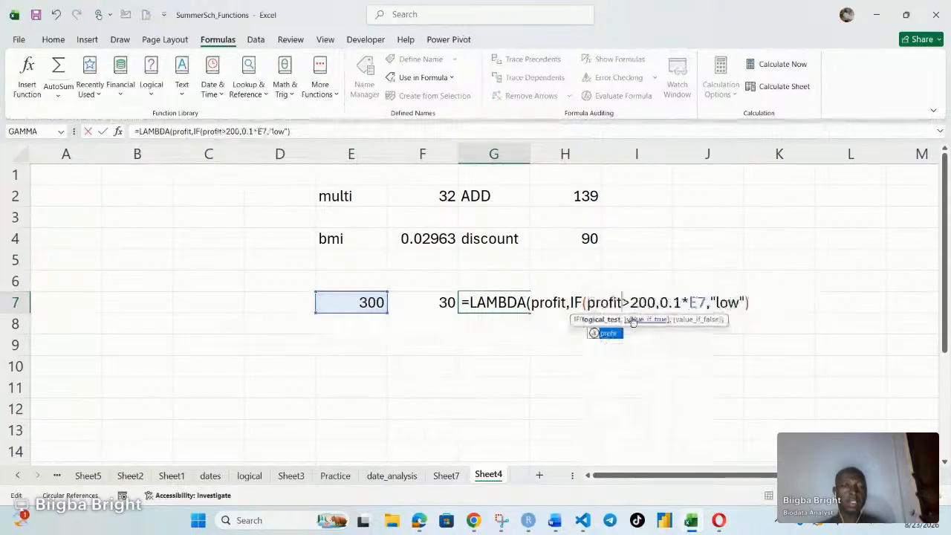
key(Escape)
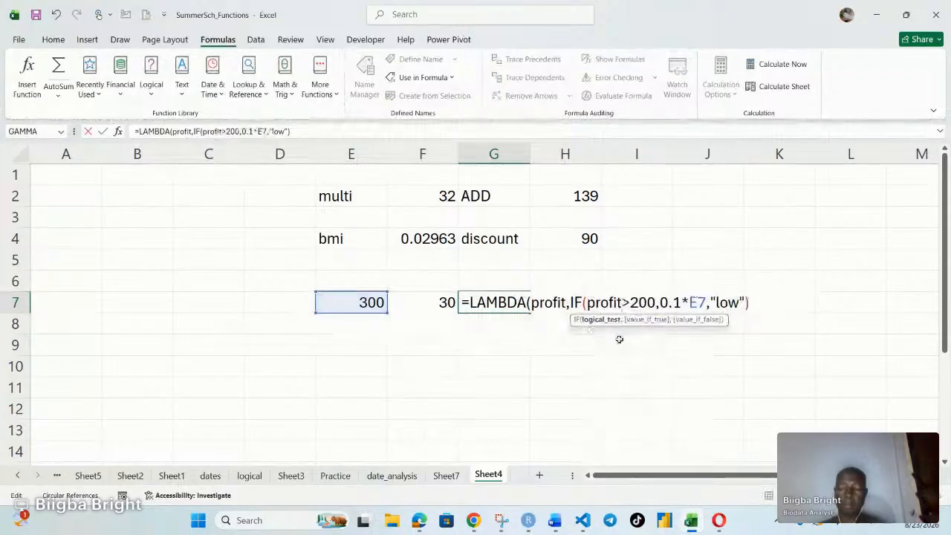
Replace E7 with profit in the true result of G7's formula and enter it, accepting the closing-bracket correction
click(707, 302)
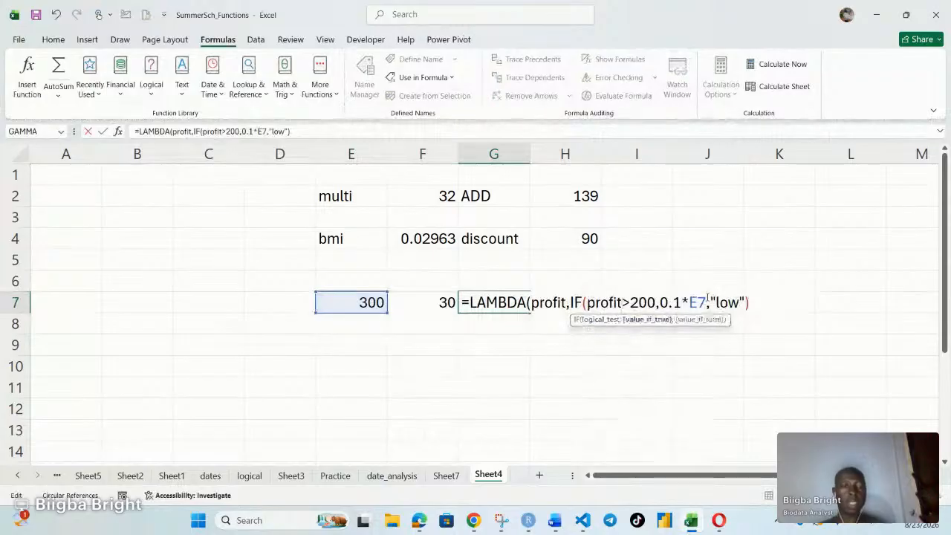
key(BackSpace)
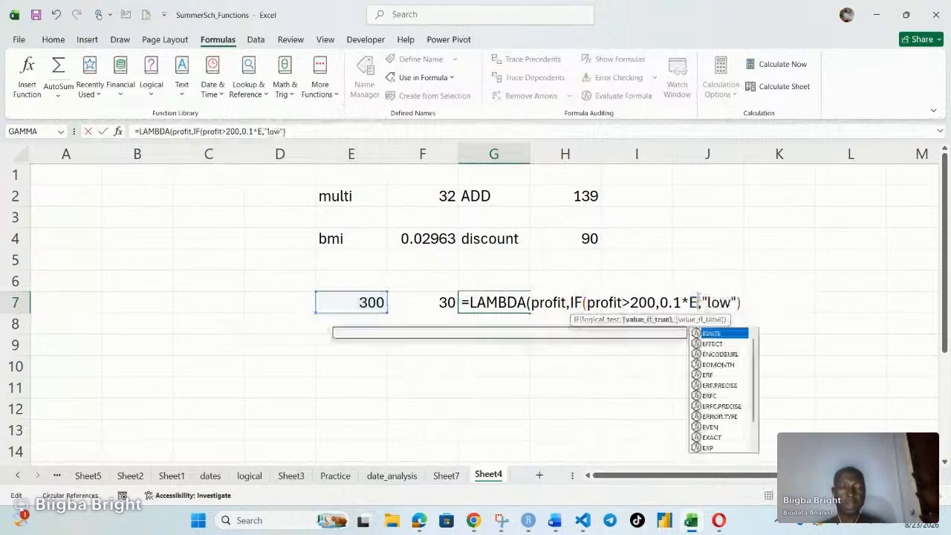
key(BackSpace)
text(profit)
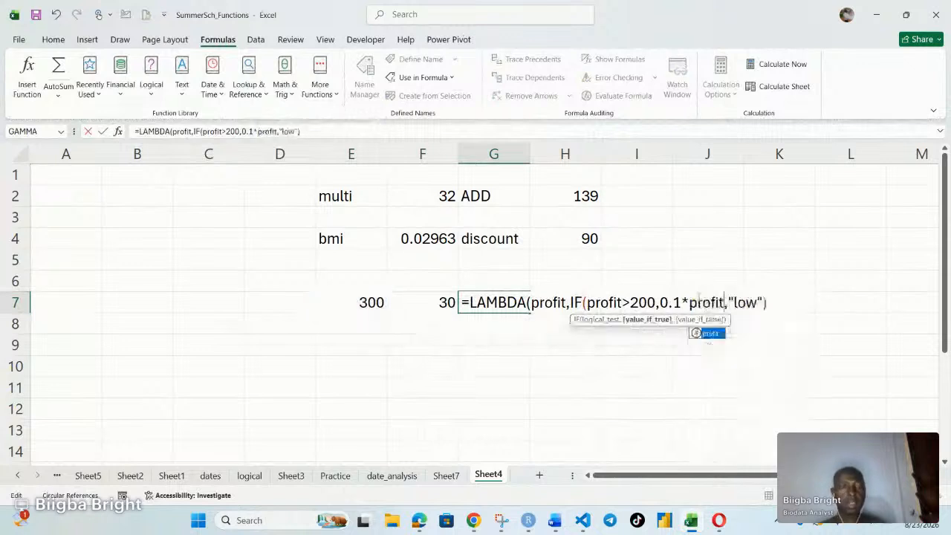
key(Tab)
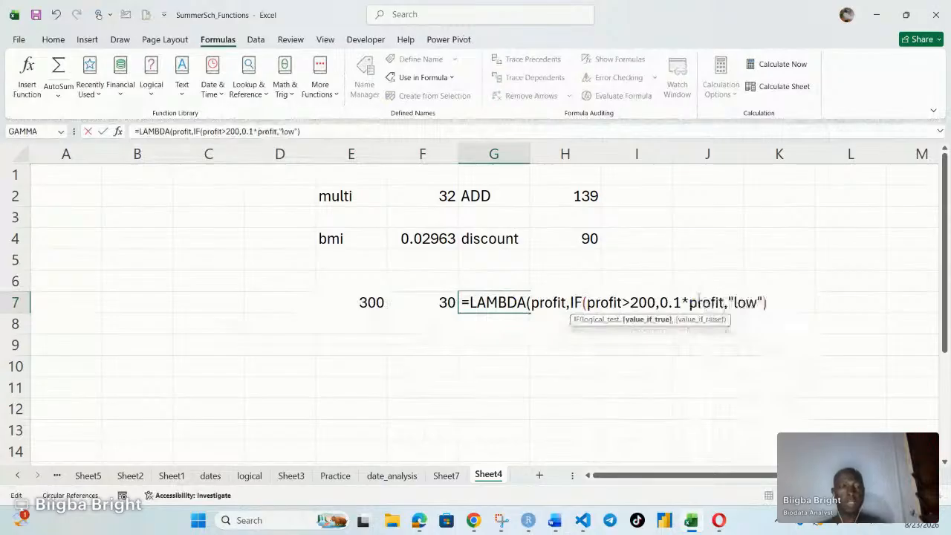
key(Return)
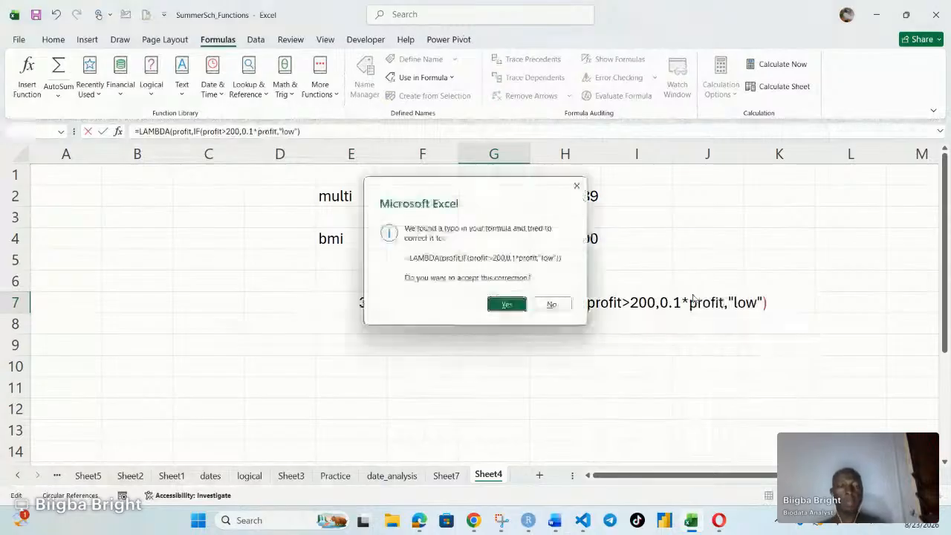
click(507, 305)
Append the test argument (300) to the LAMBDA formula in G7 and enter it
key(Up)
key(F2)
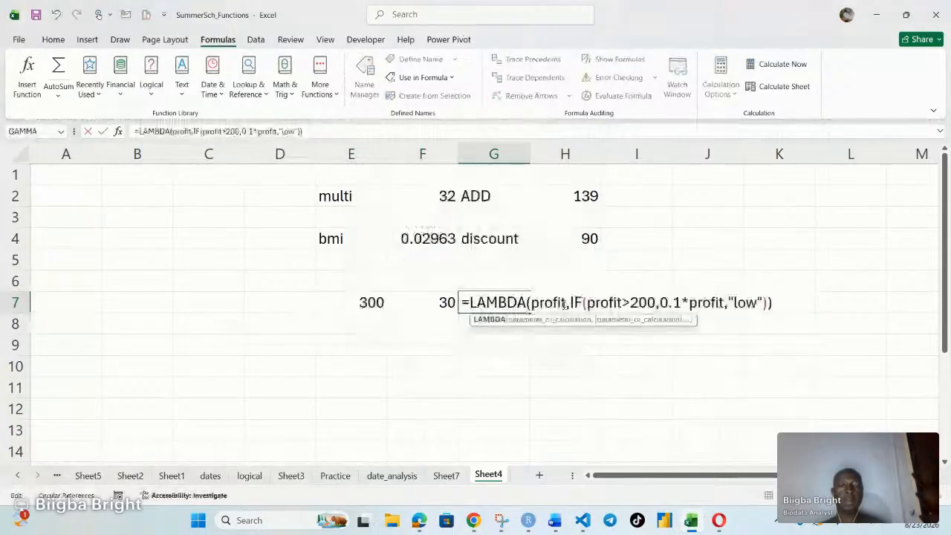
click(780, 303)
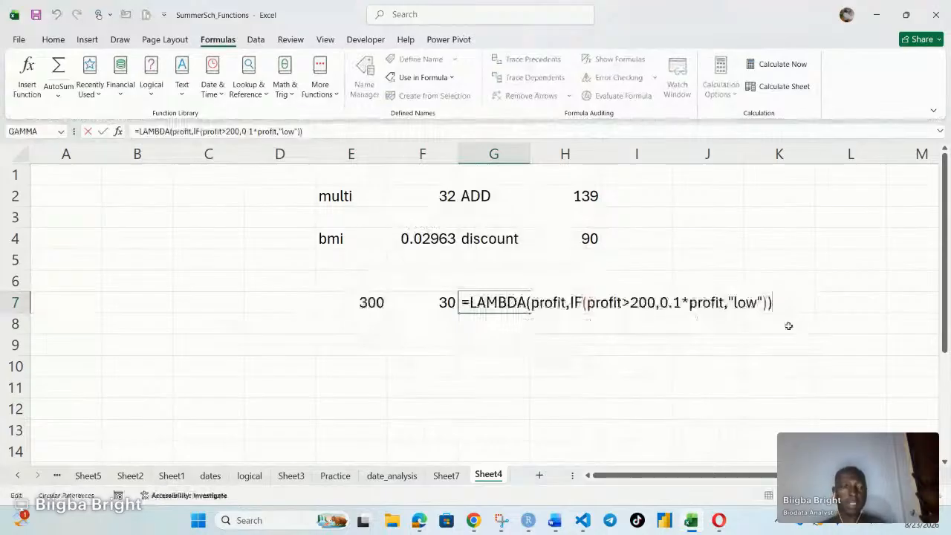
text(()
text(30)
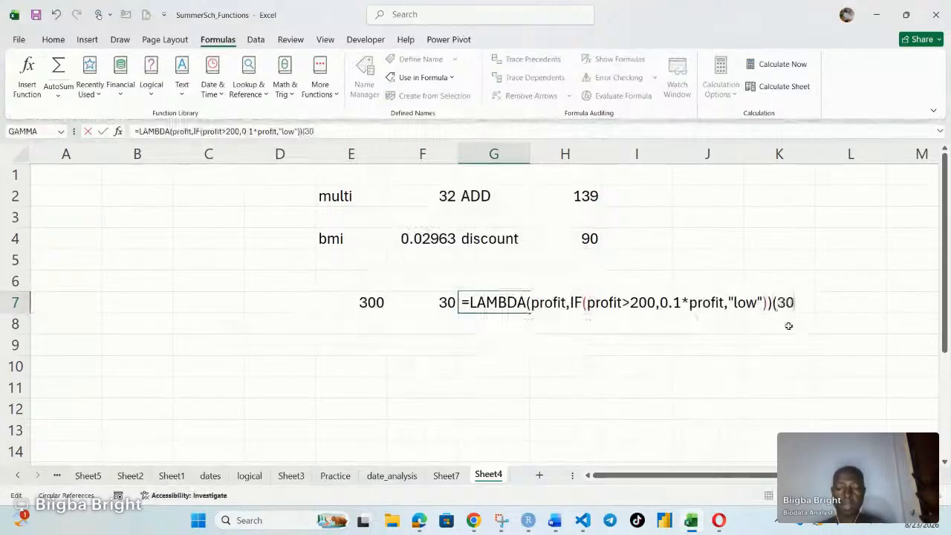
text(0))
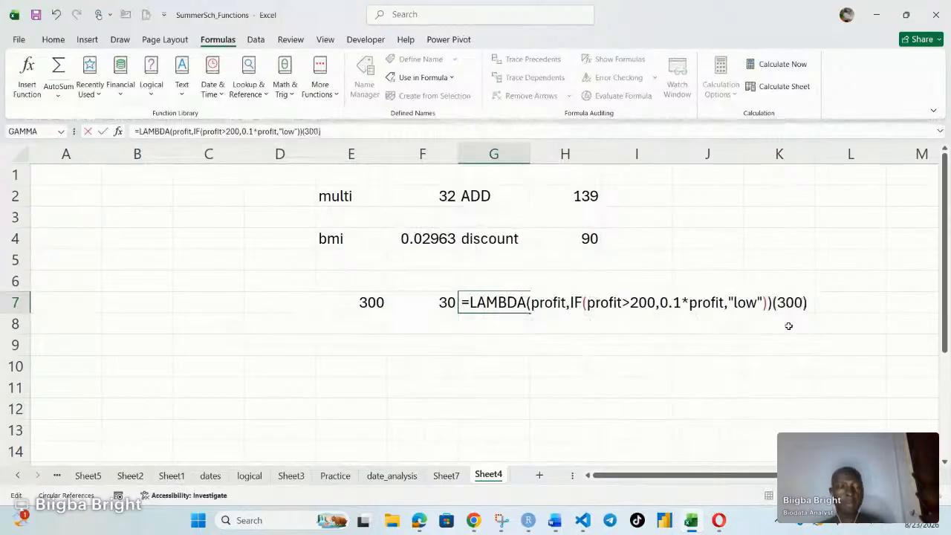
key(Return)
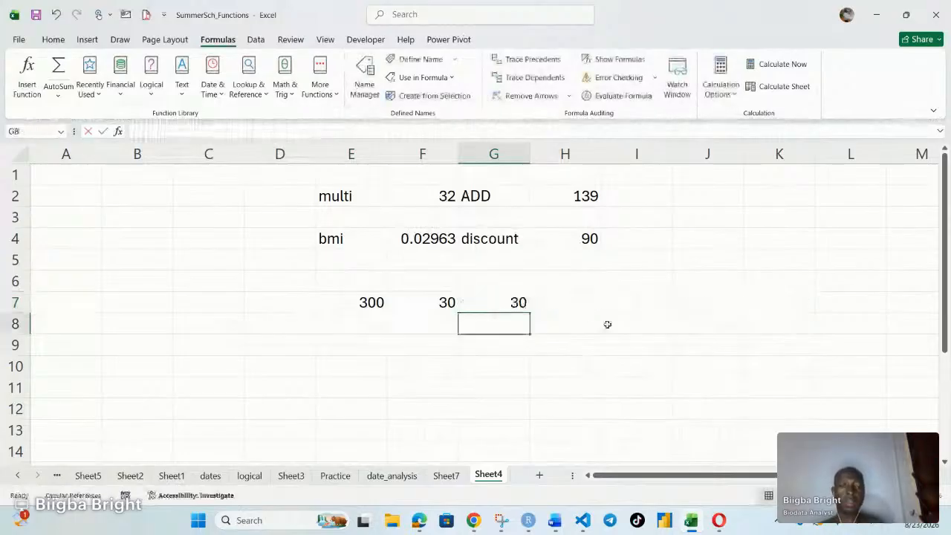
Remove the test argument (300) from the end of the LAMBDA formula in G7
click(469, 302)
double_click(509, 303)
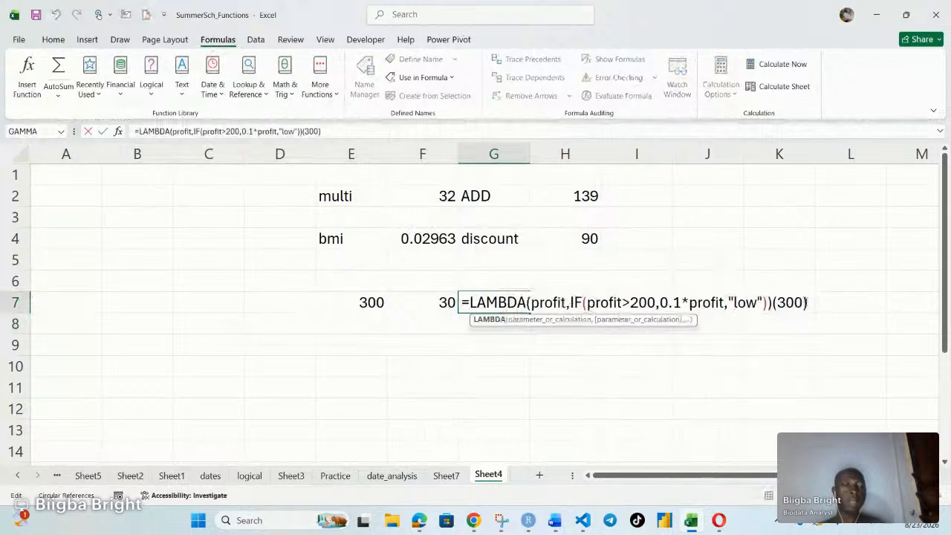
click(807, 302)
key(BackSpace)
key(BackSpace)
key(BackSpace)
key(BackSpace)
key(BackSpace)
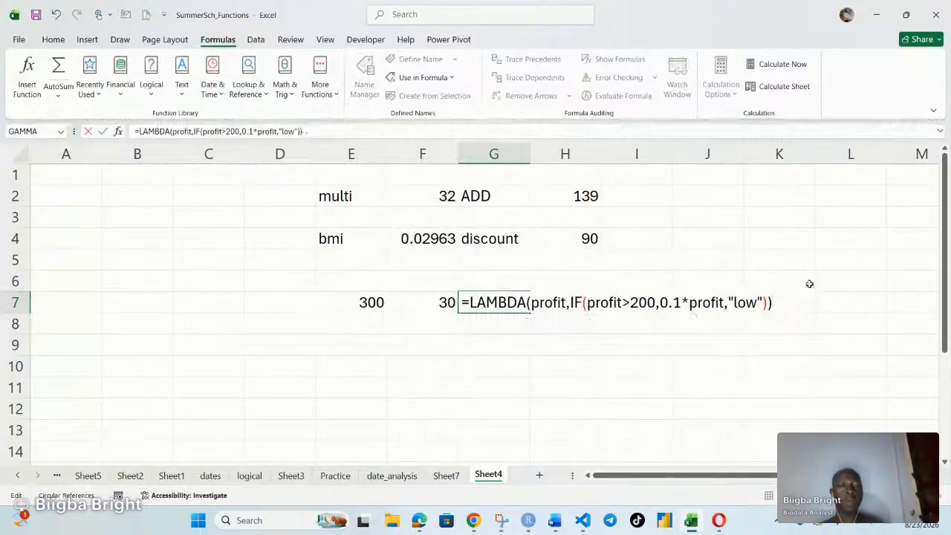
Copy the full LAMBDA formula text in G7, undo the accidental F7 reference and enter the formula
drag(778, 303, 469, 303)
click(455, 306)
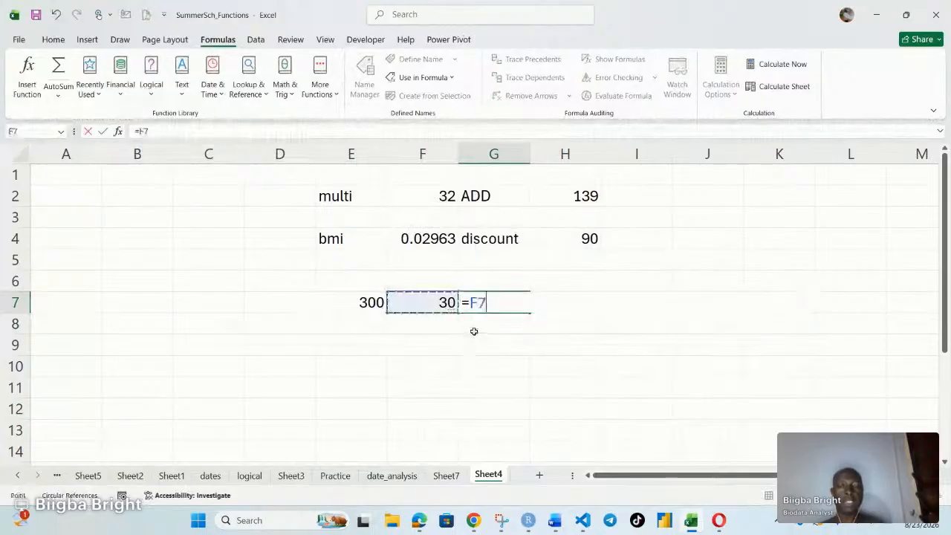
key(ctrl+z)
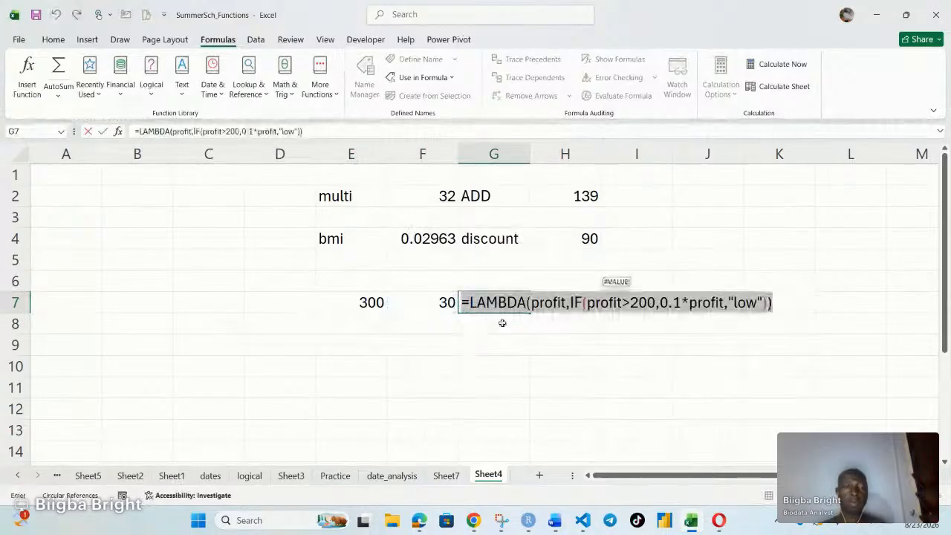
click(578, 302)
key(Return)
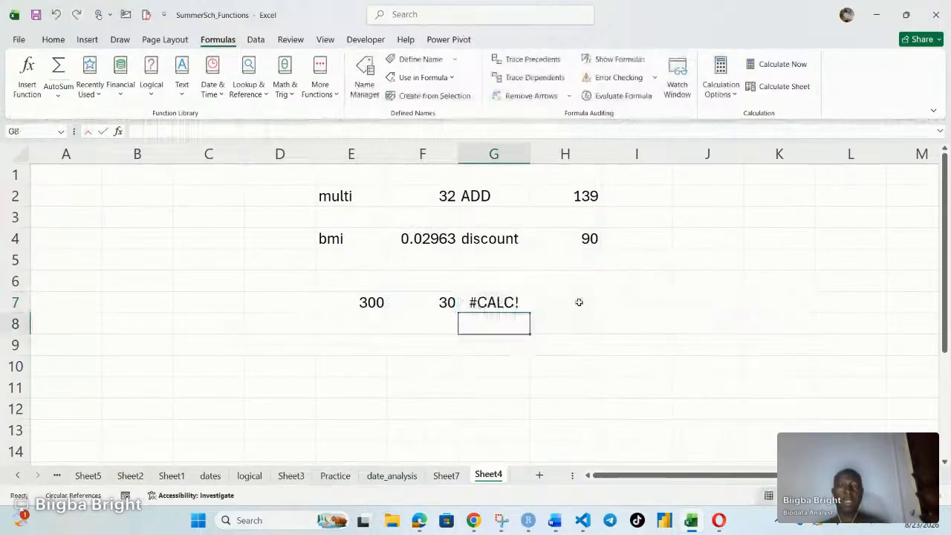
Start a new workbook-scoped defined name called Profit_commission
click(366, 89)
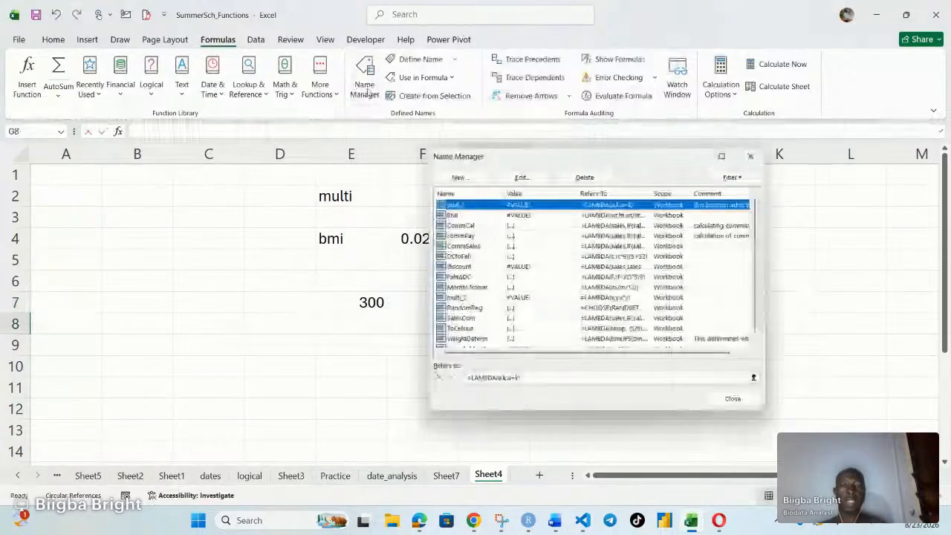
click(458, 177)
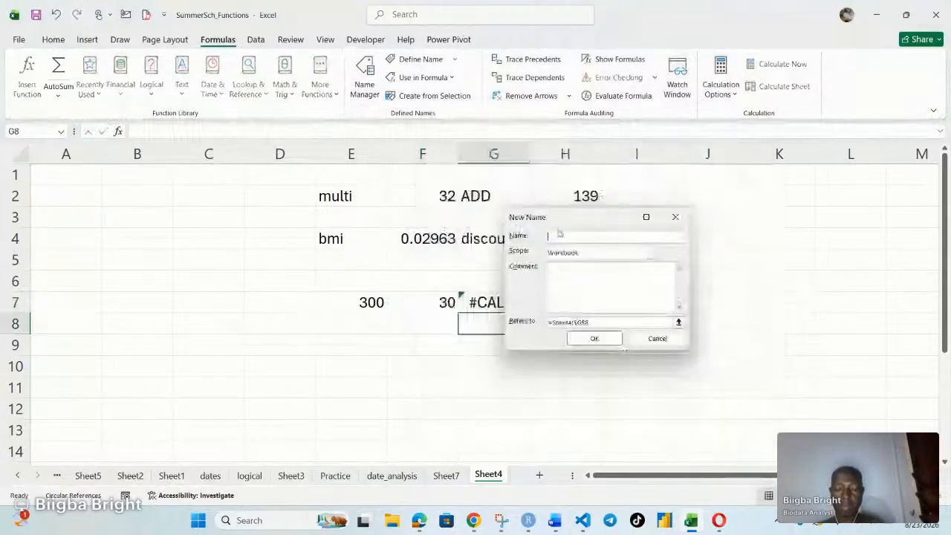
text(From)
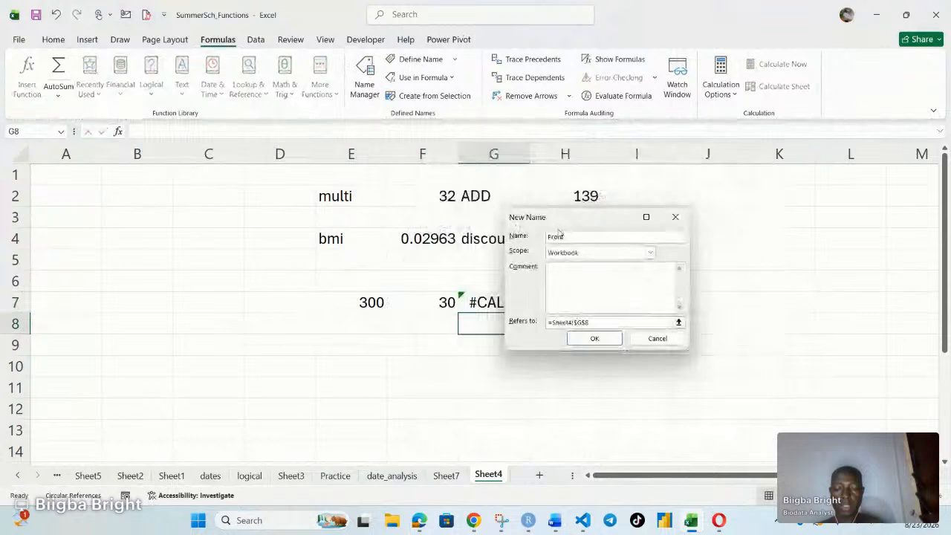
text(t.comm)
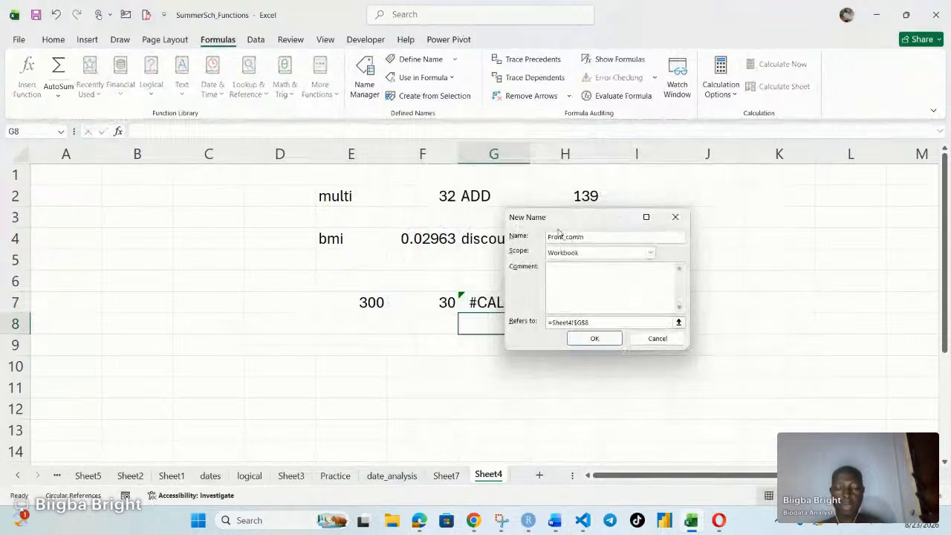
text(ission)
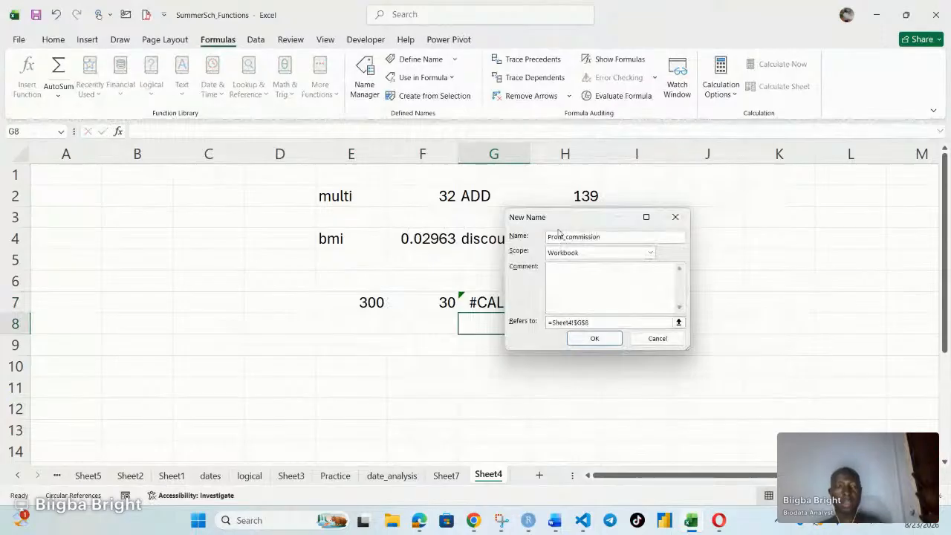
Replace the new name's reference with the copied LAMBDA formula, save the name and close the name list
click(600, 325)
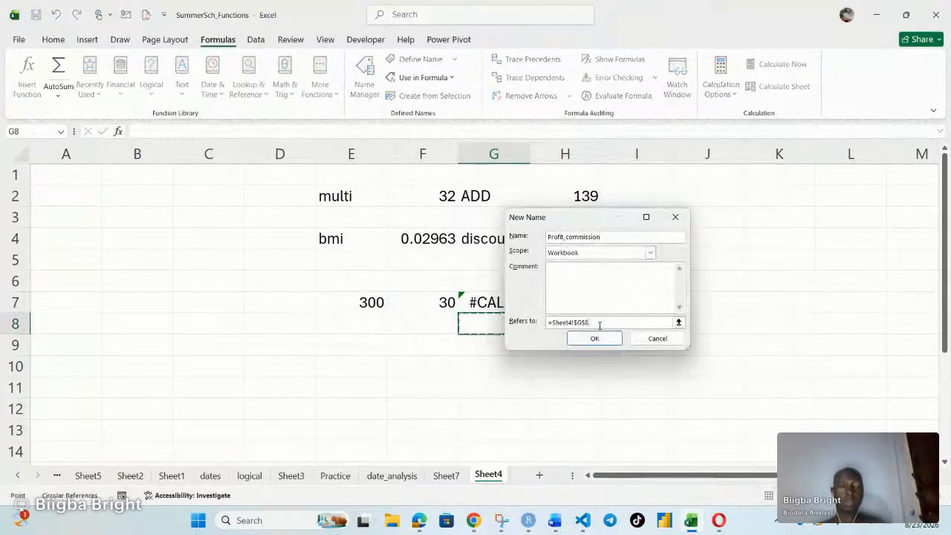
key(BackSpace)
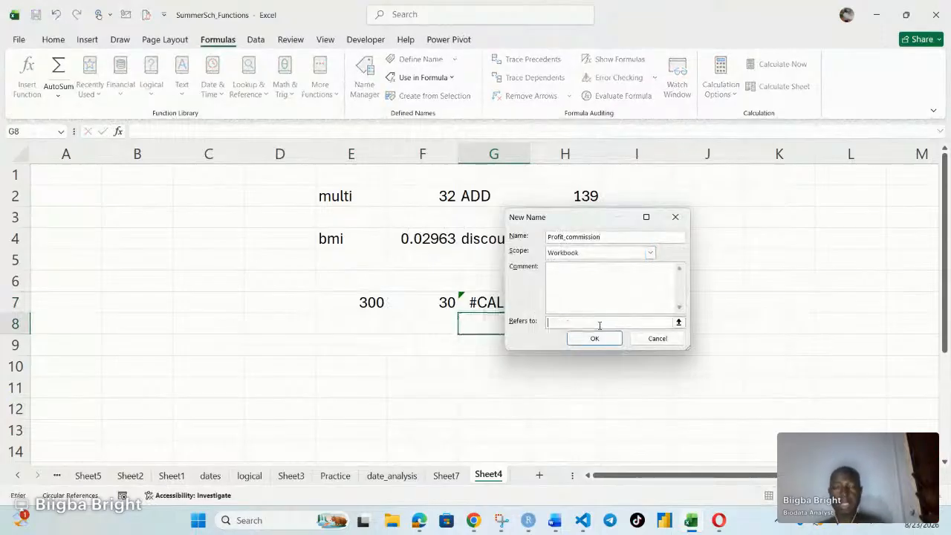
key(ctrl+v)
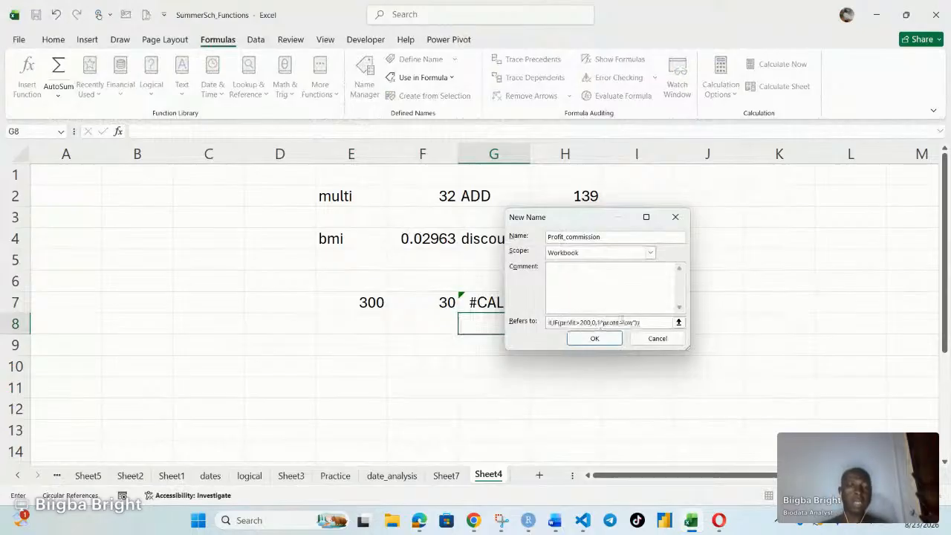
click(604, 340)
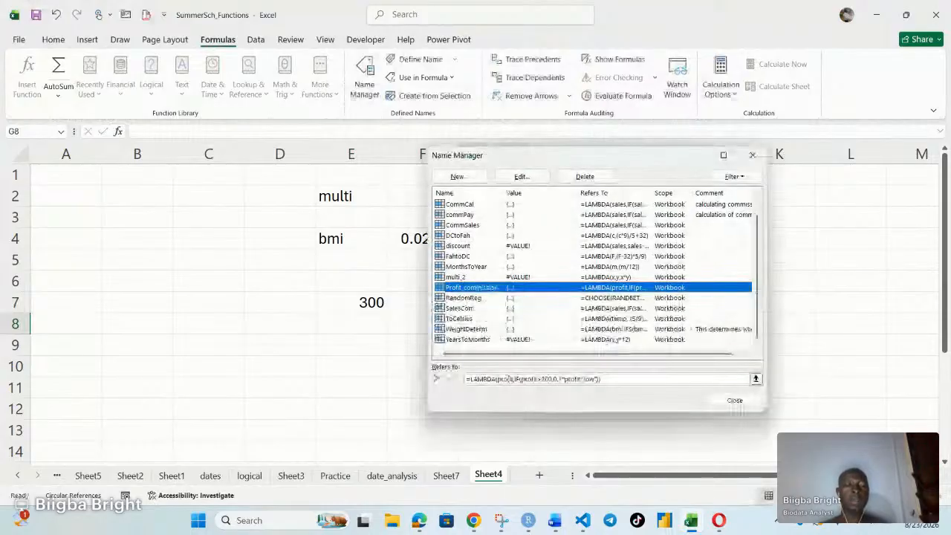
click(734, 401)
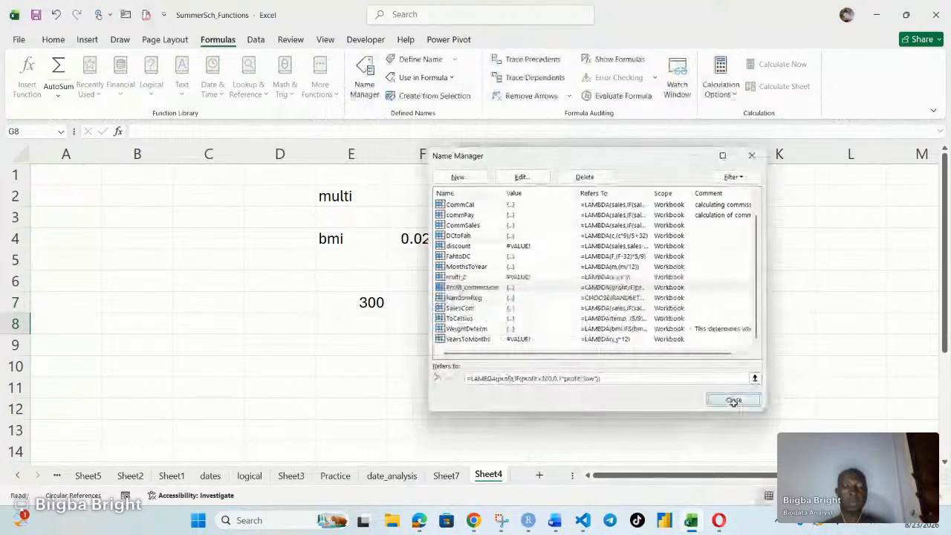
Replace the formula in G7 with =Profit_commission(E7) to test the named function
click(500, 302)
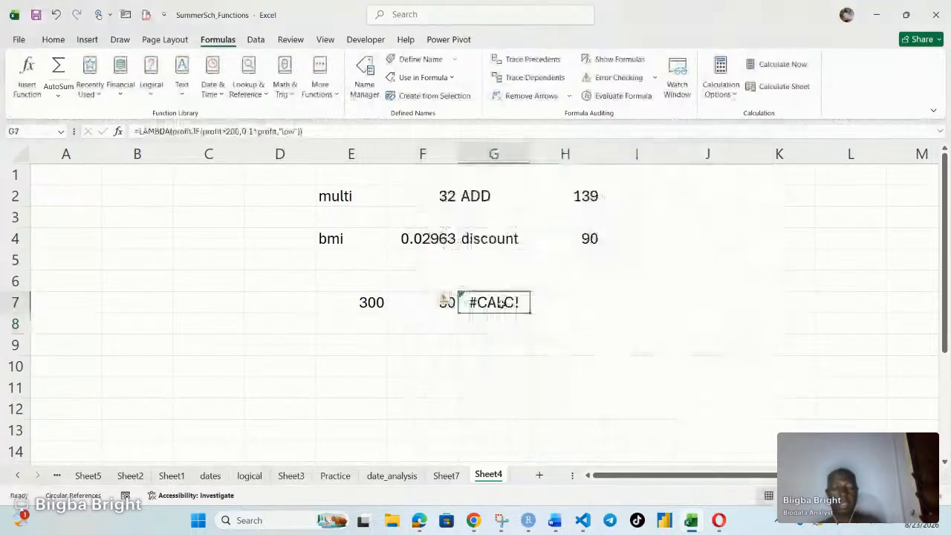
text(=)
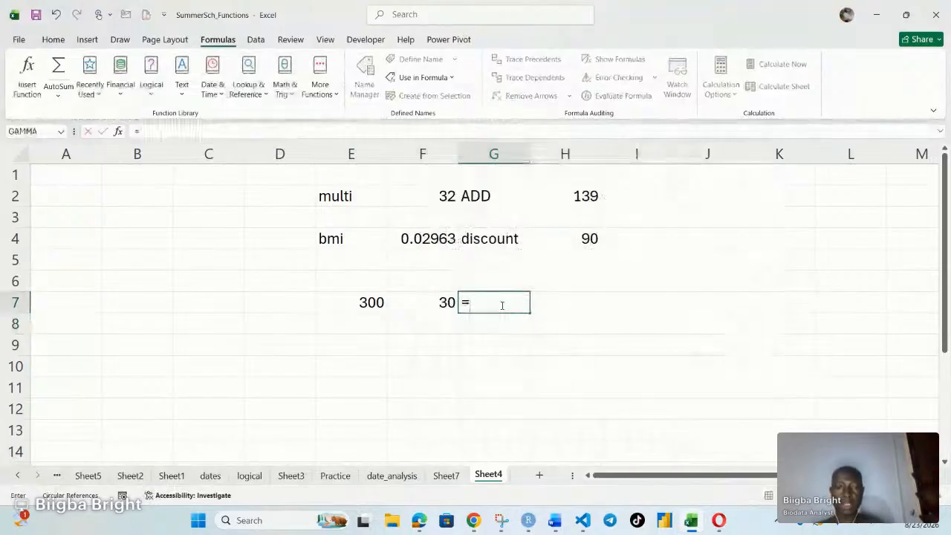
text(profit_commission()
key(Tab)
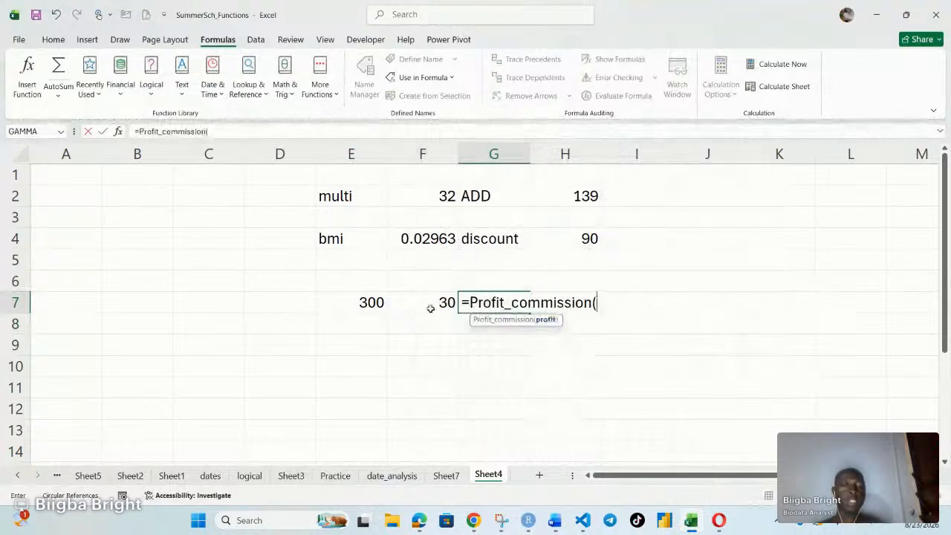
click(356, 302)
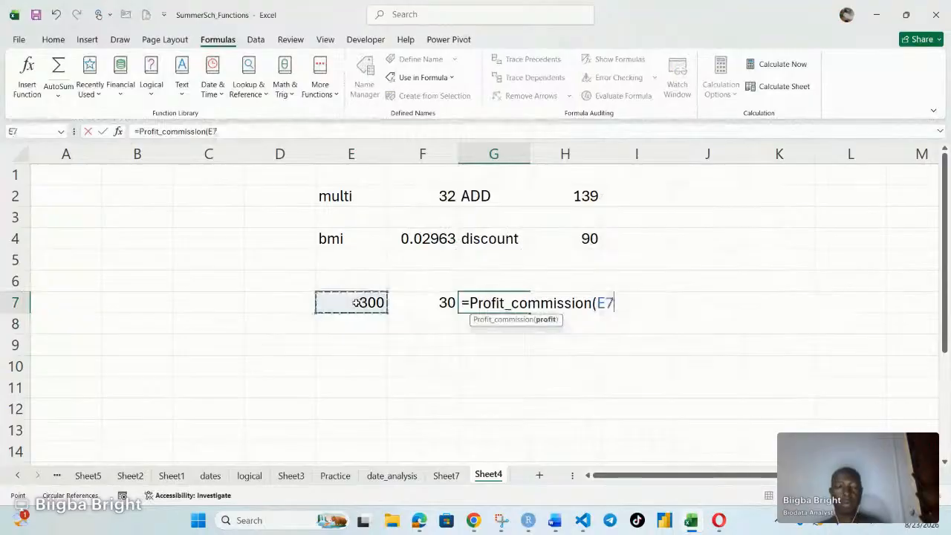
text())
key(Return)
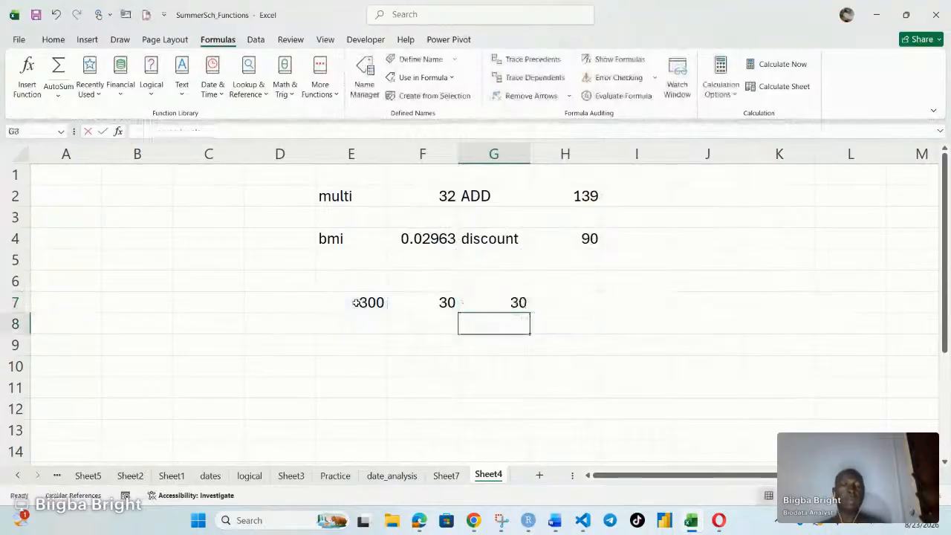
click(506, 308)
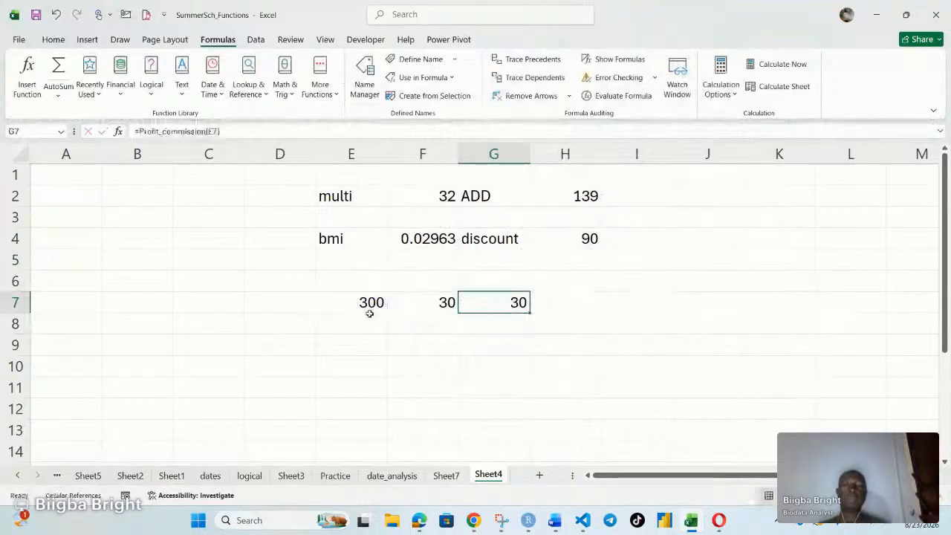
Enter the profit values 400, 500, 54, 567 and 456 in cells E8 to E12
click(367, 318)
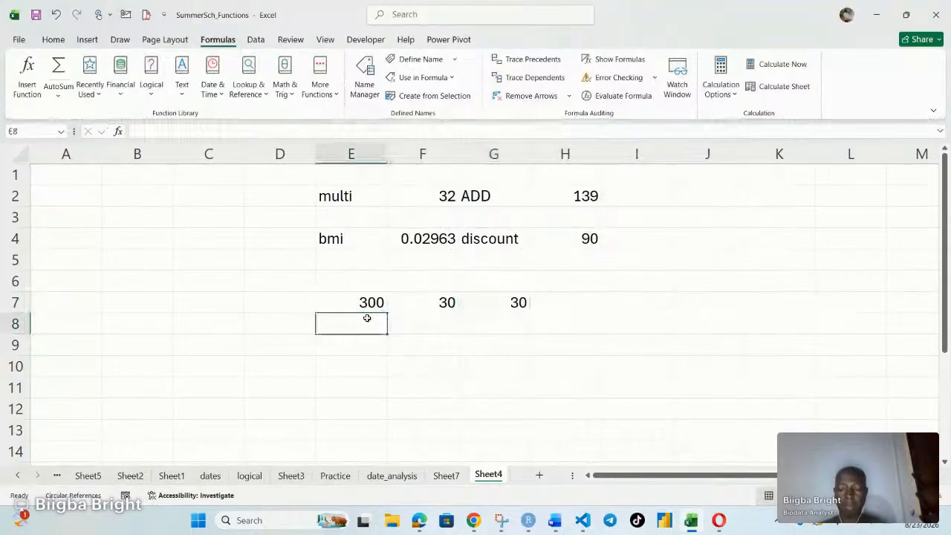
text(400)
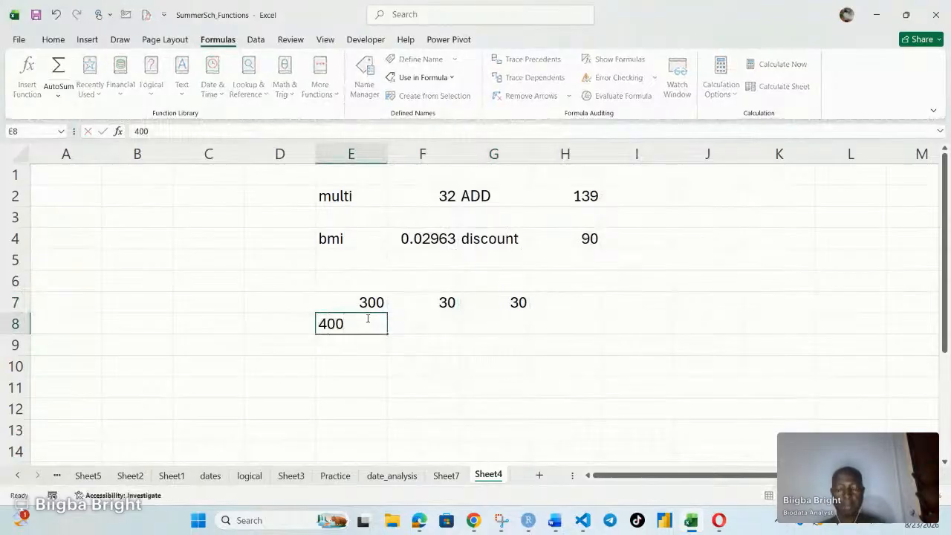
key(Return)
text(500)
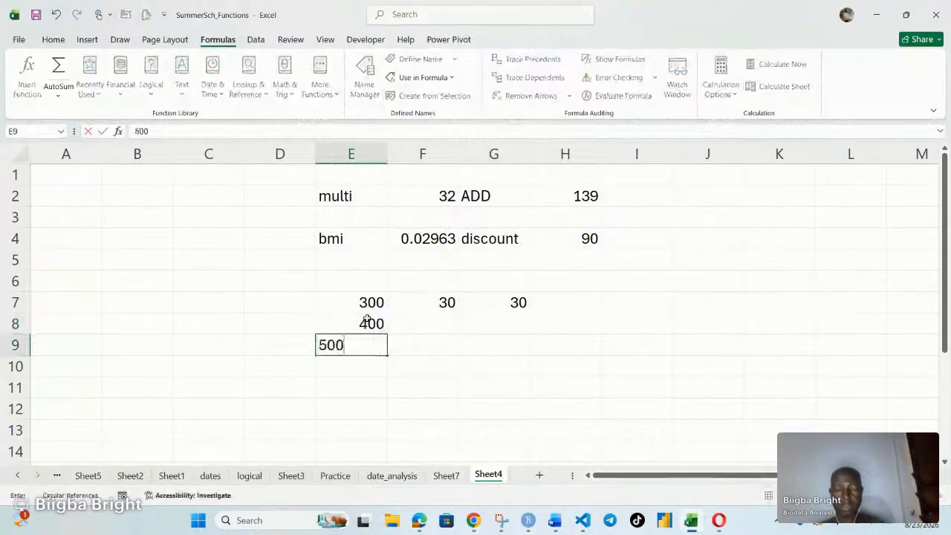
key(Return)
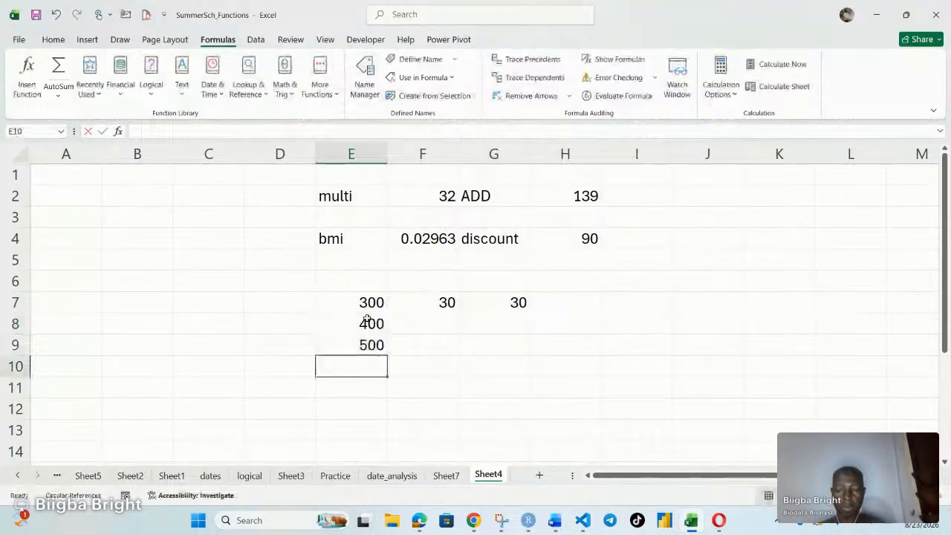
text(54)
key(Return)
text(567)
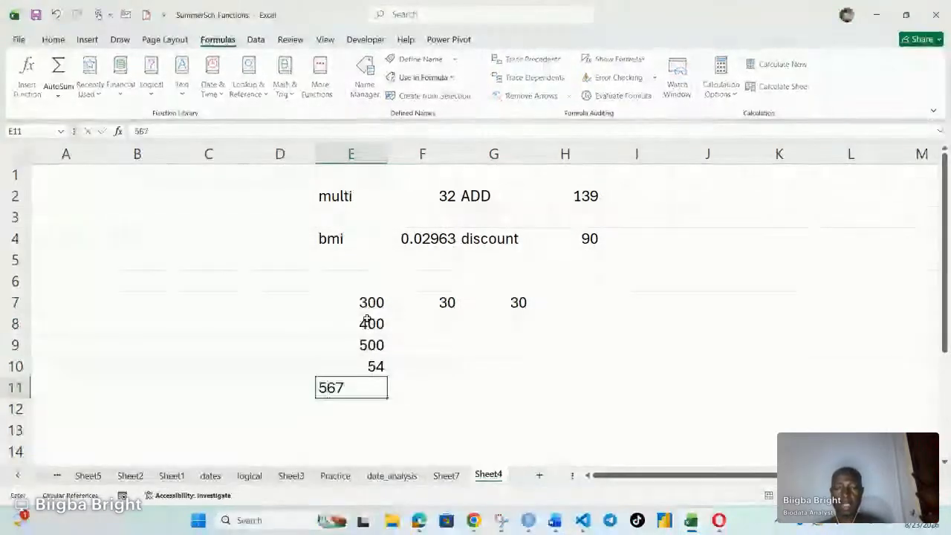
key(Return)
text(456)
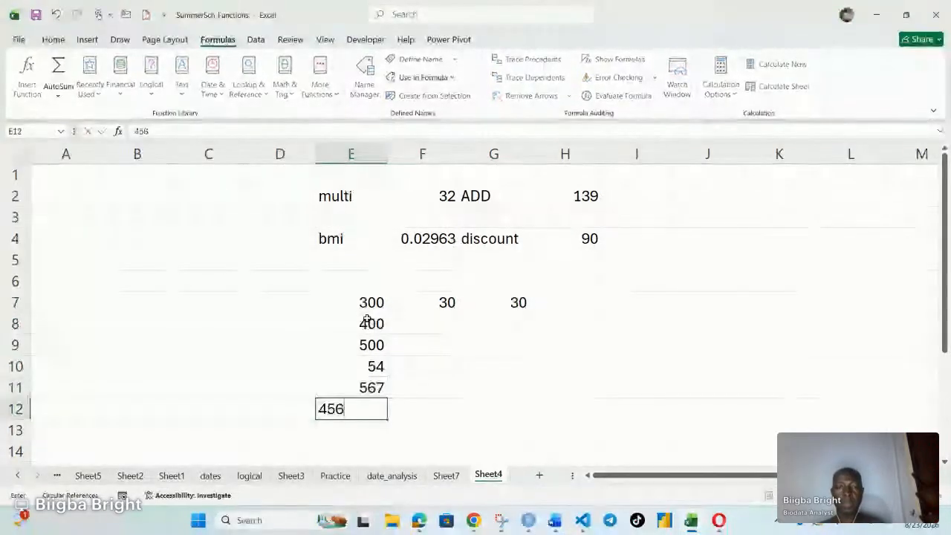
key(Tab)
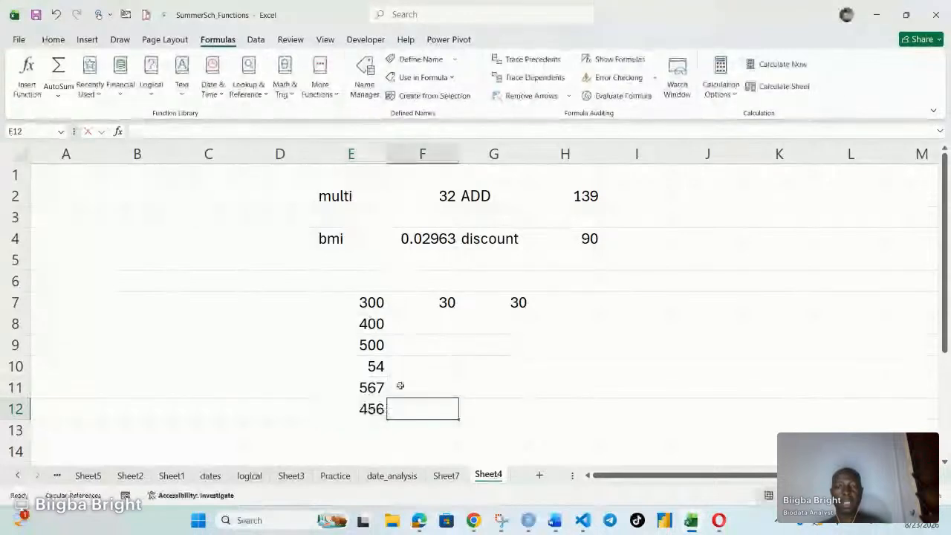
Fill the Profit_commission formula from G7 down to G12 and check row 10's input and result cells
click(515, 305)
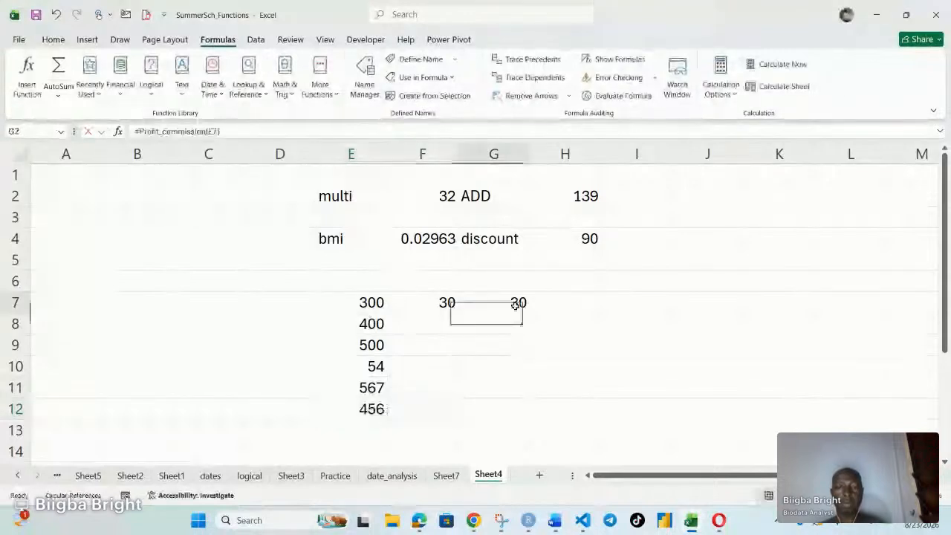
drag(529, 313, 527, 418)
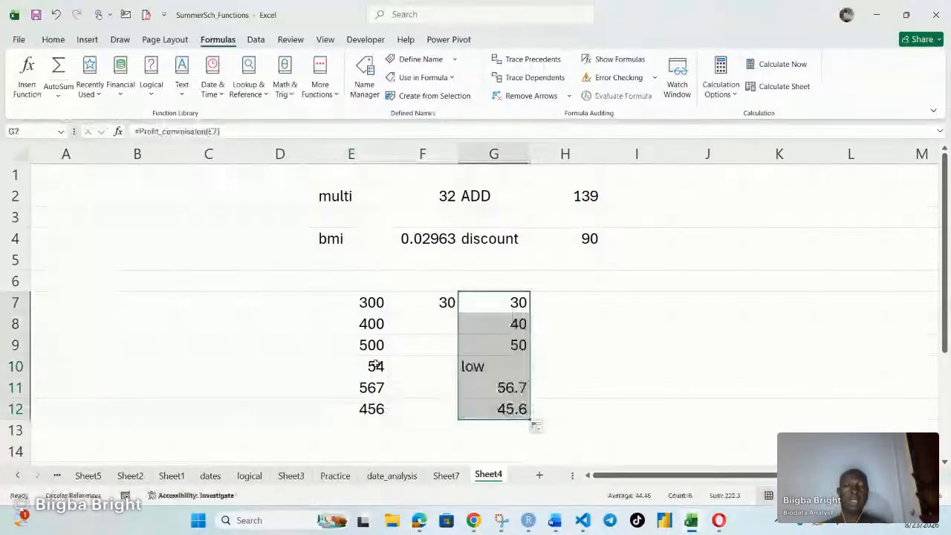
click(375, 367)
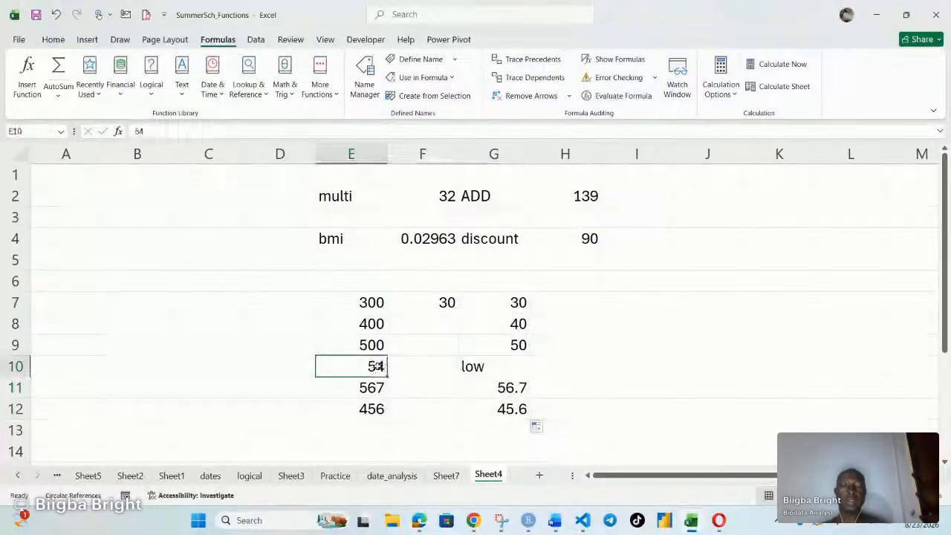
click(482, 367)
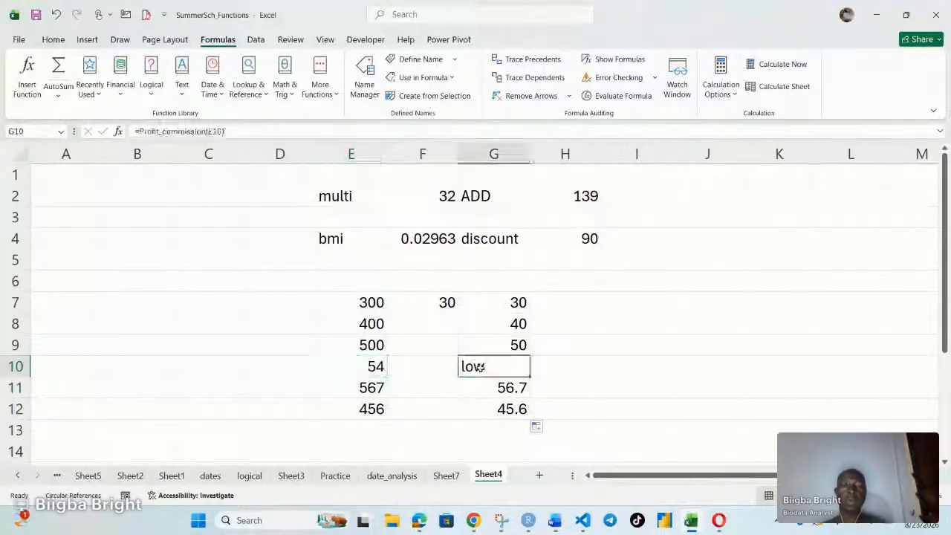